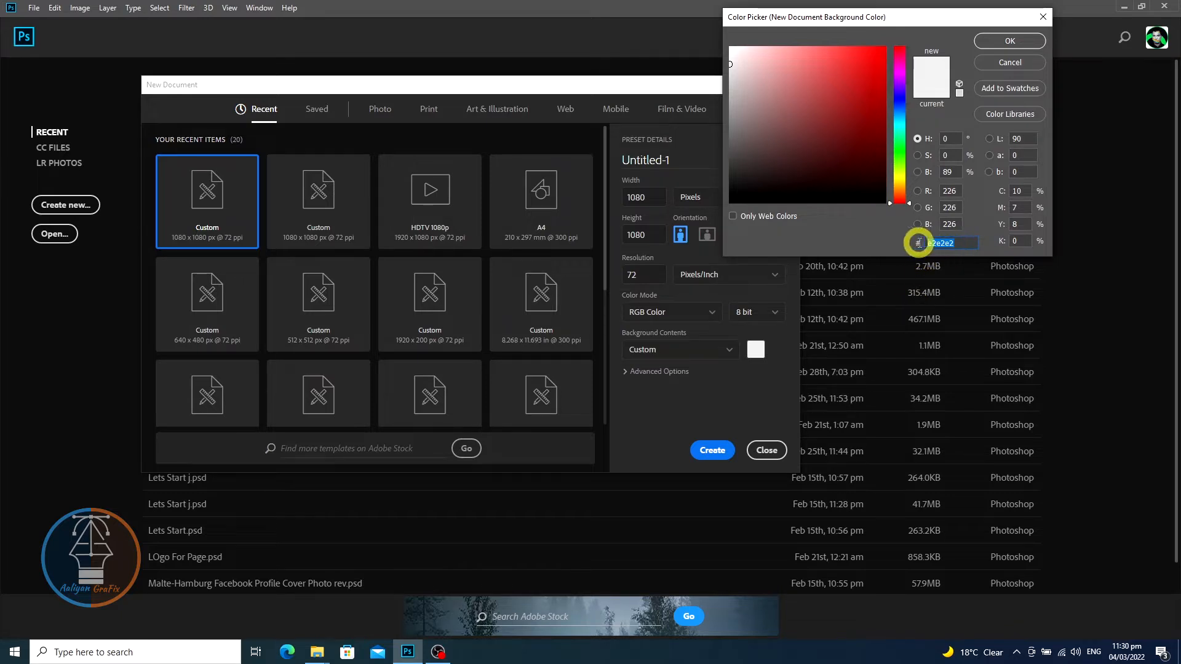
- Create a 1080 x 1080 px document named Social Media Food Ad Design with an e2e2e2 background
click(994, 43)
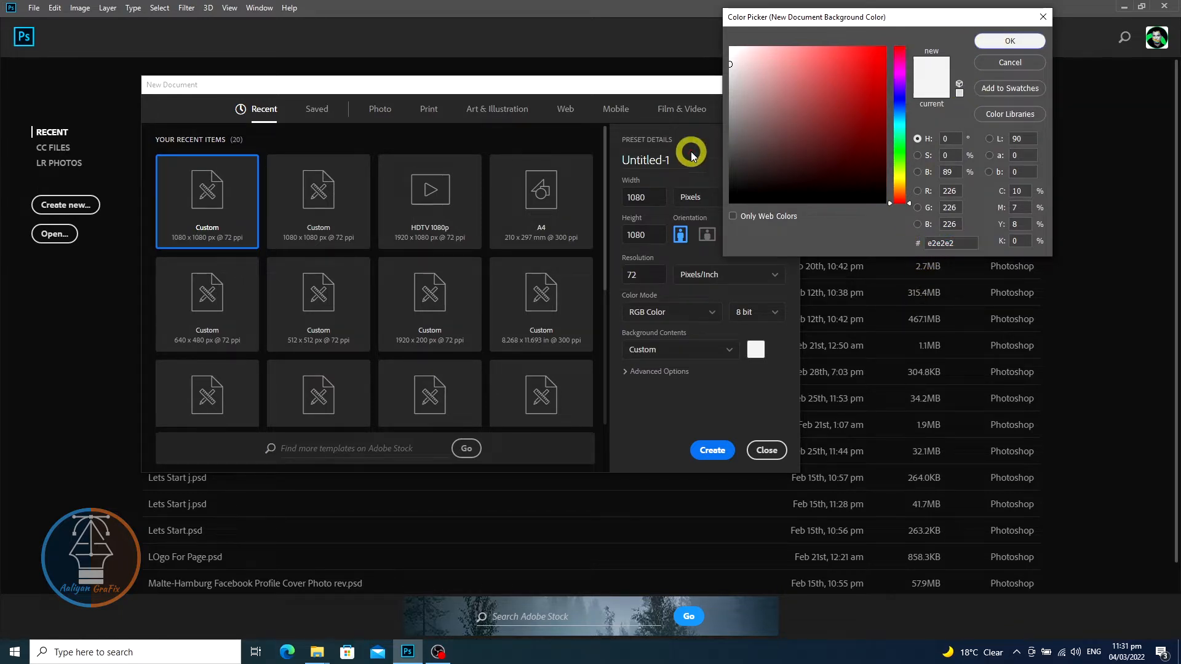
click(663, 161)
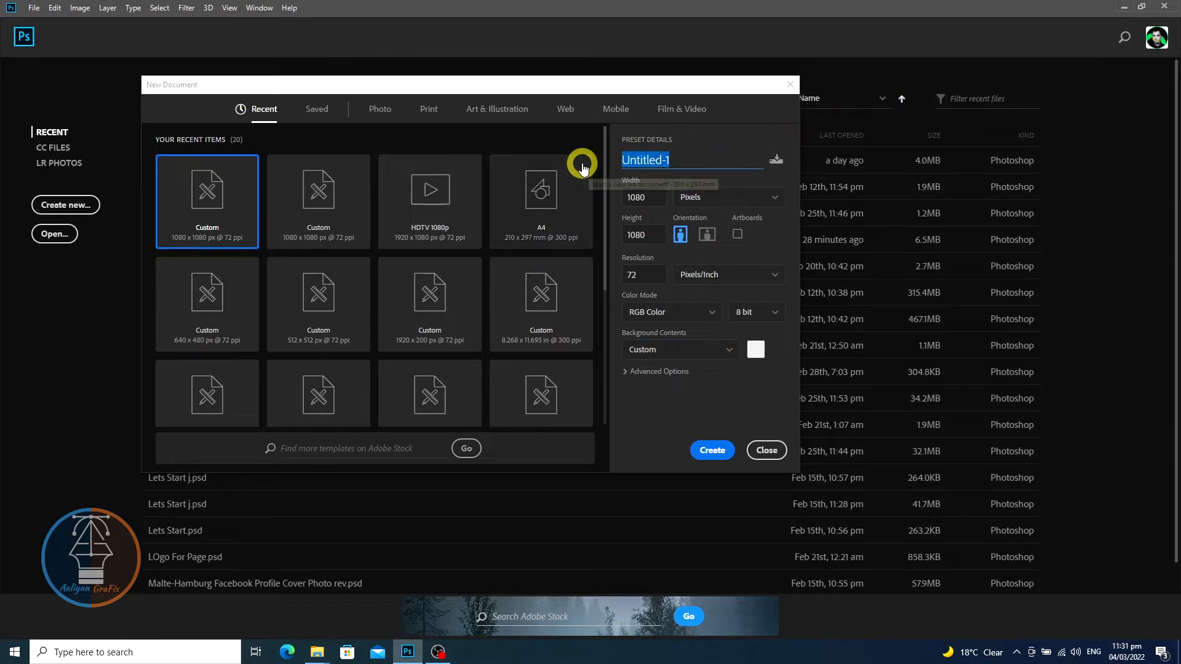
text(Socia)
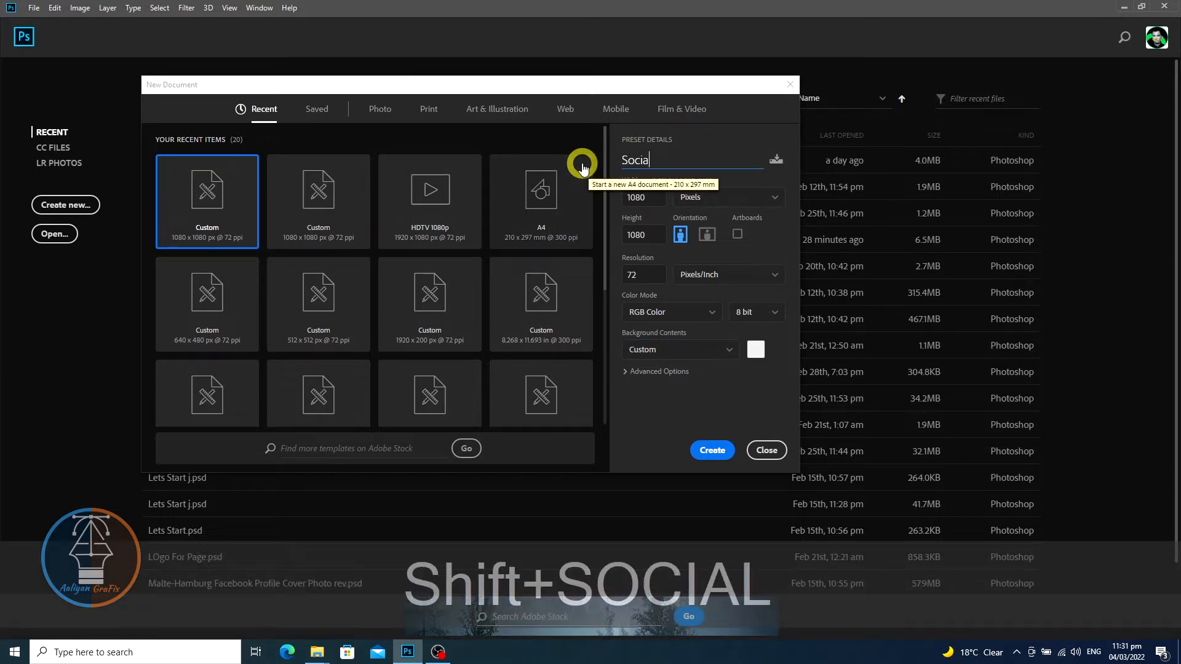
text(l Media)
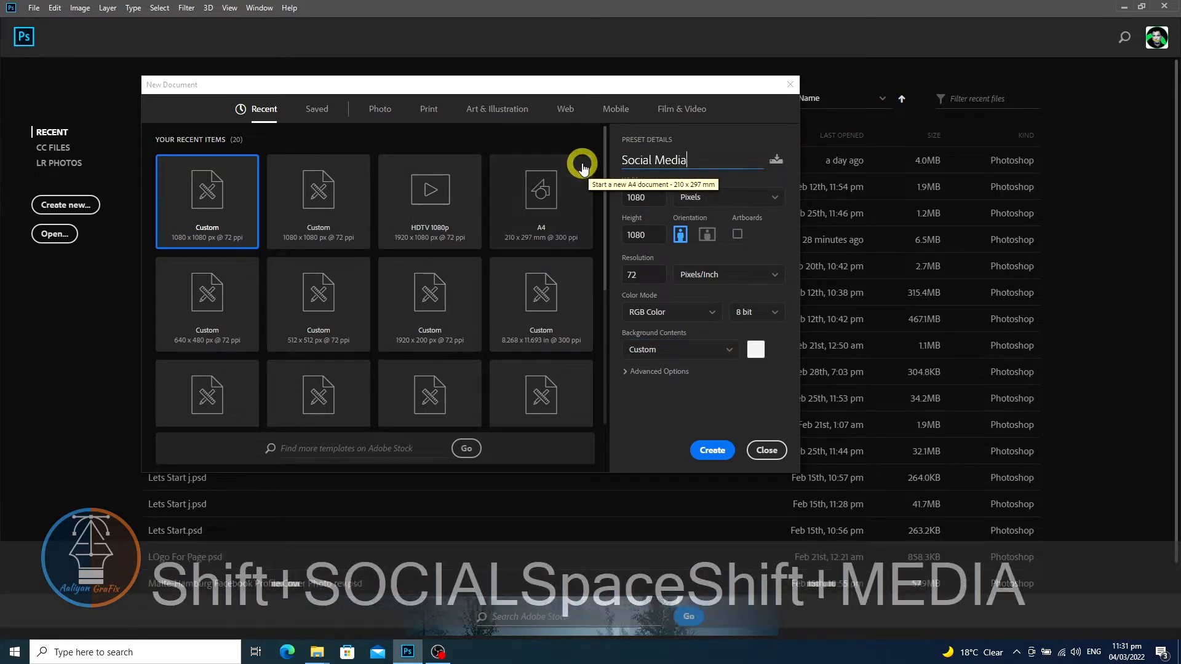
text( Food)
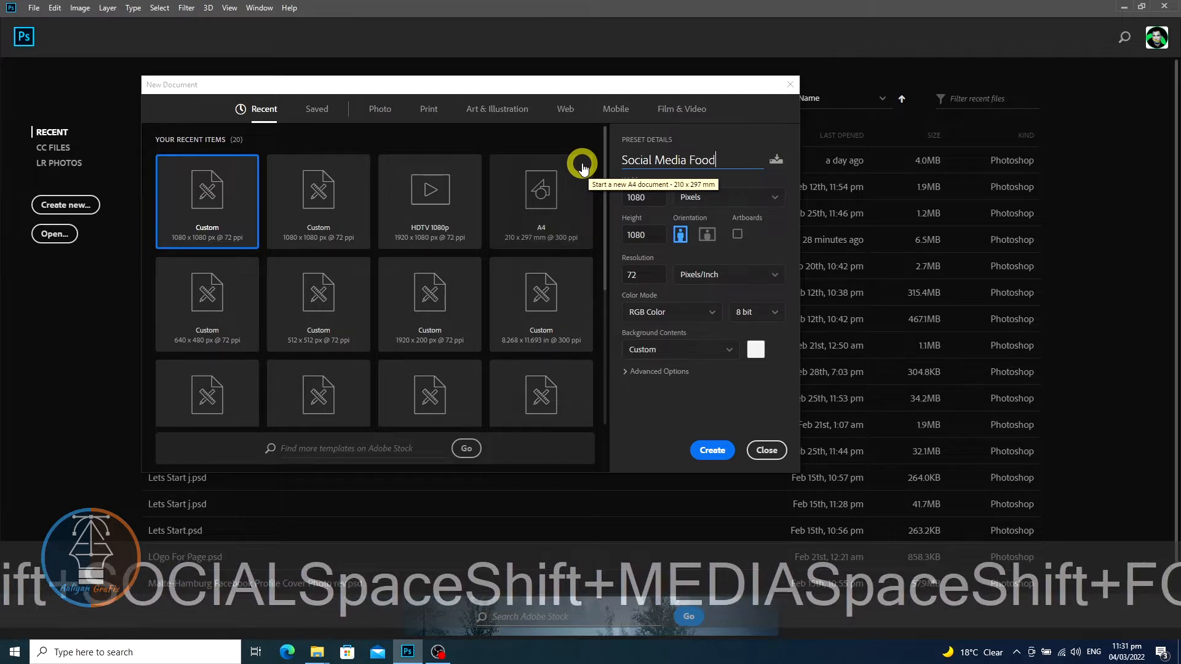
text( Ad )
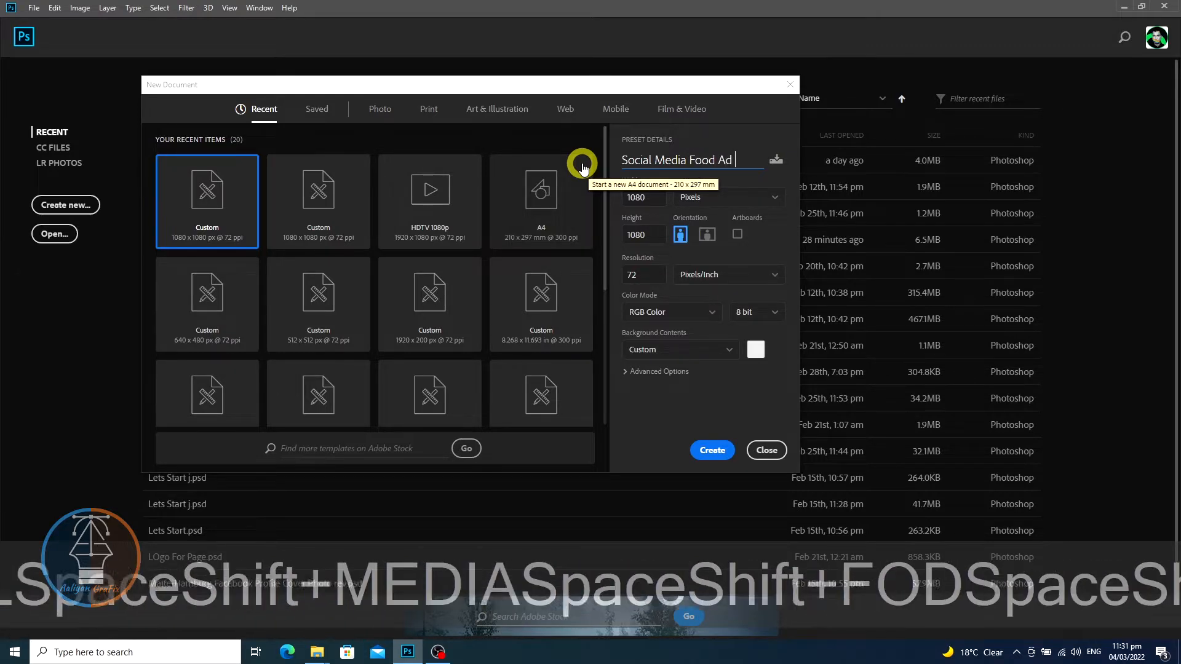
text(Design)
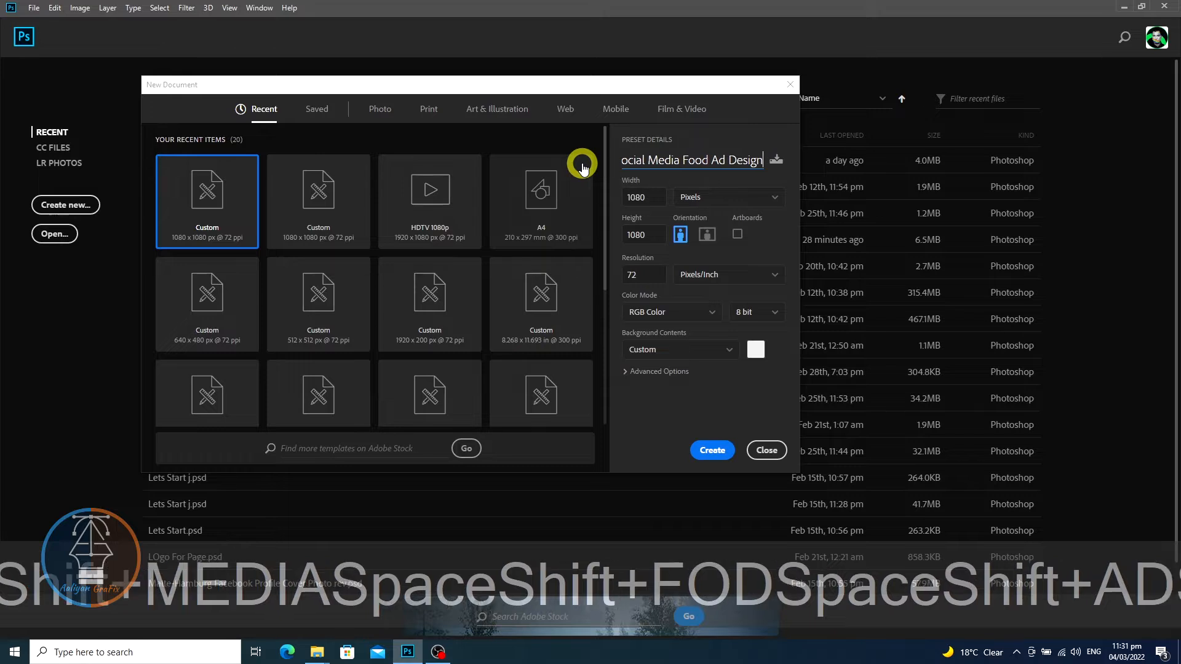
click(709, 450)
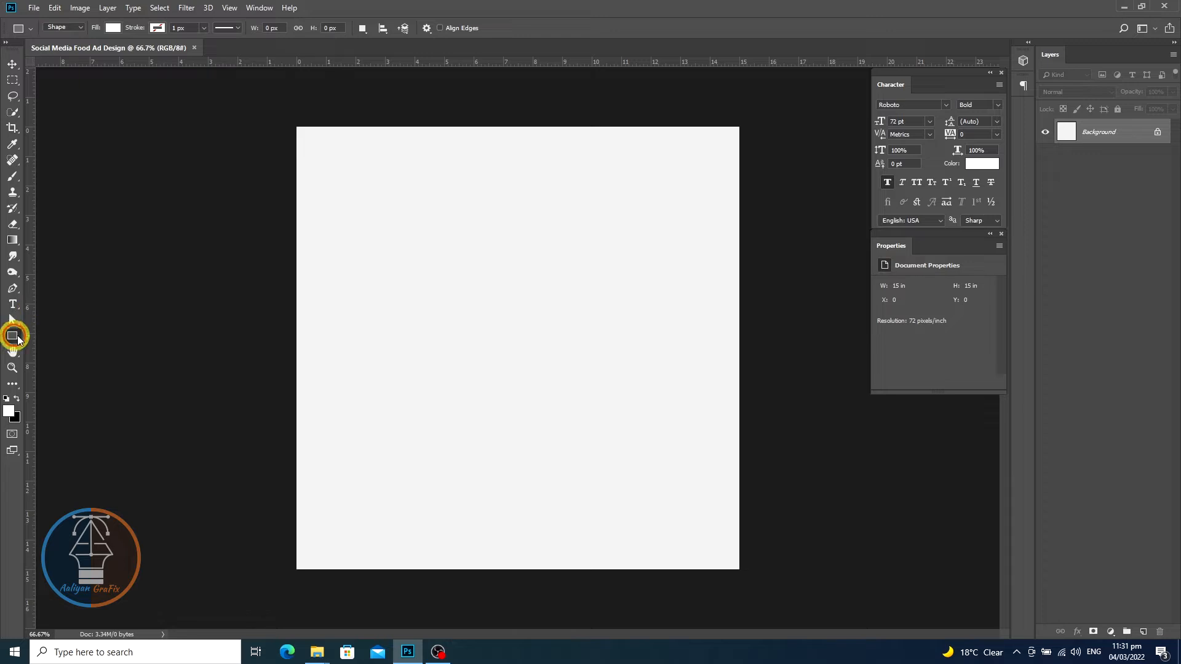
- Create a rectangle 610 px wide and 812 px tall on the canvas
click(398, 255)
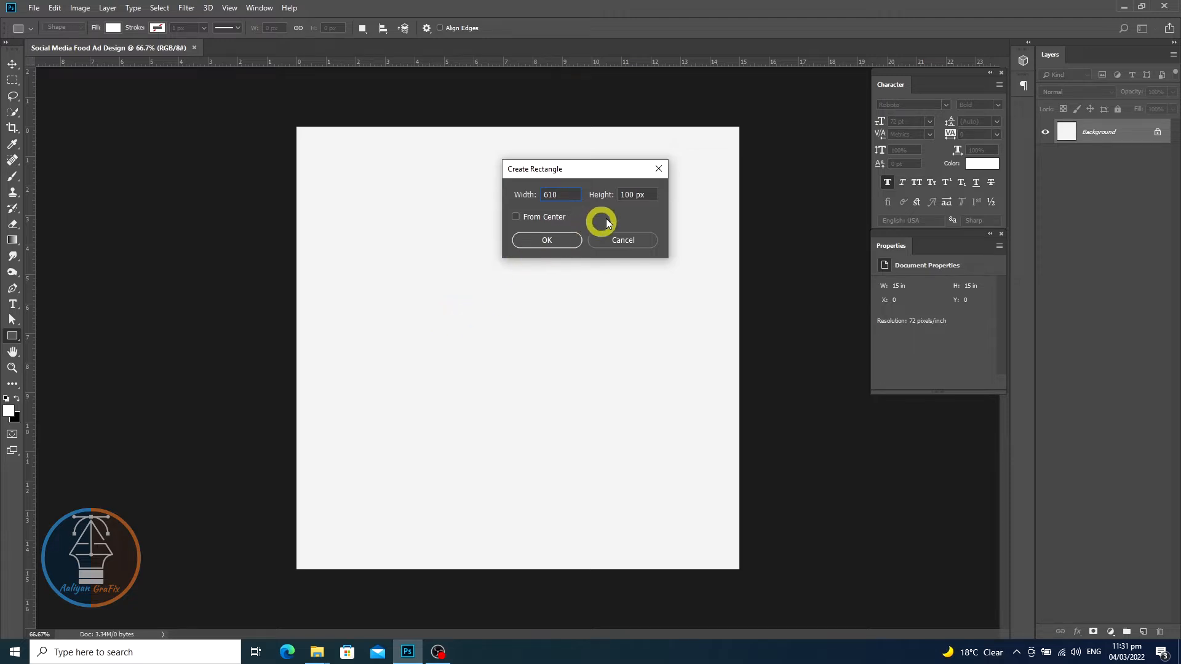
click(603, 195)
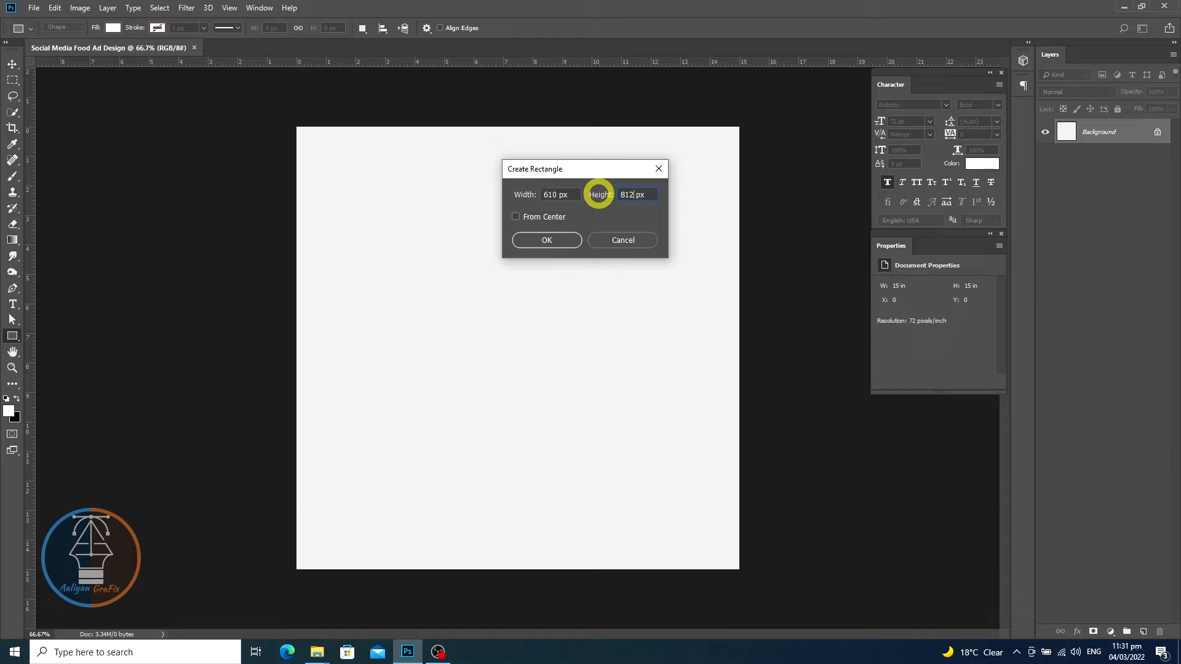
text(812)
click(554, 239)
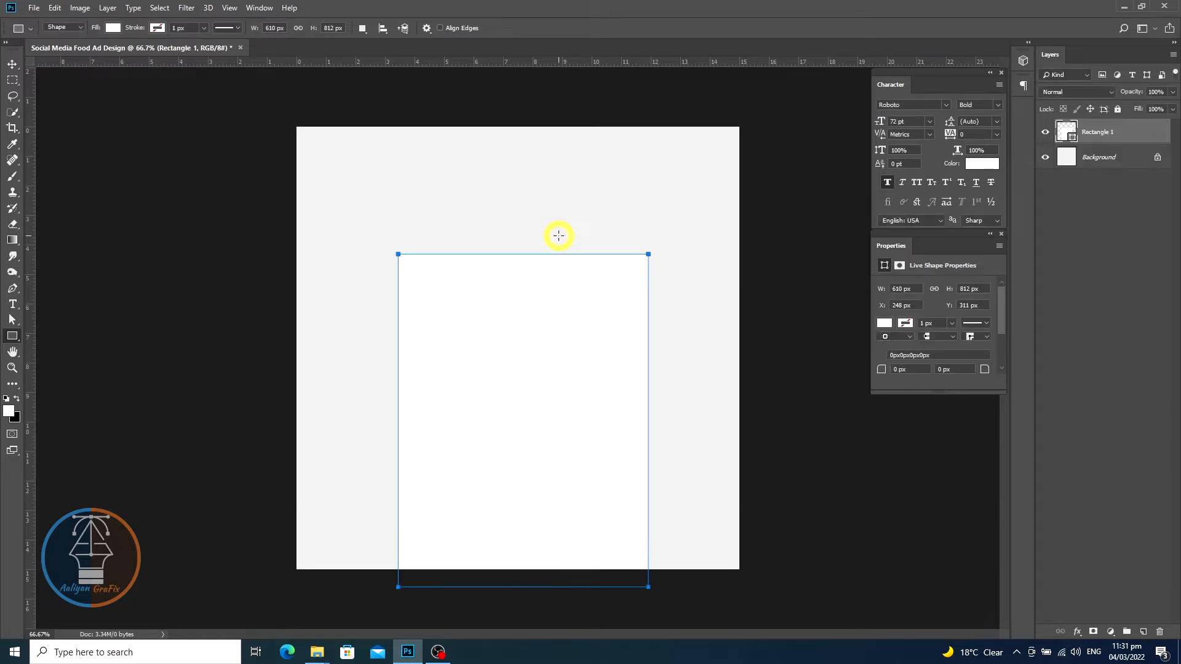
- Move the rectangle to the canvas's top edge and center it horizontally on the canvas
click(13, 64)
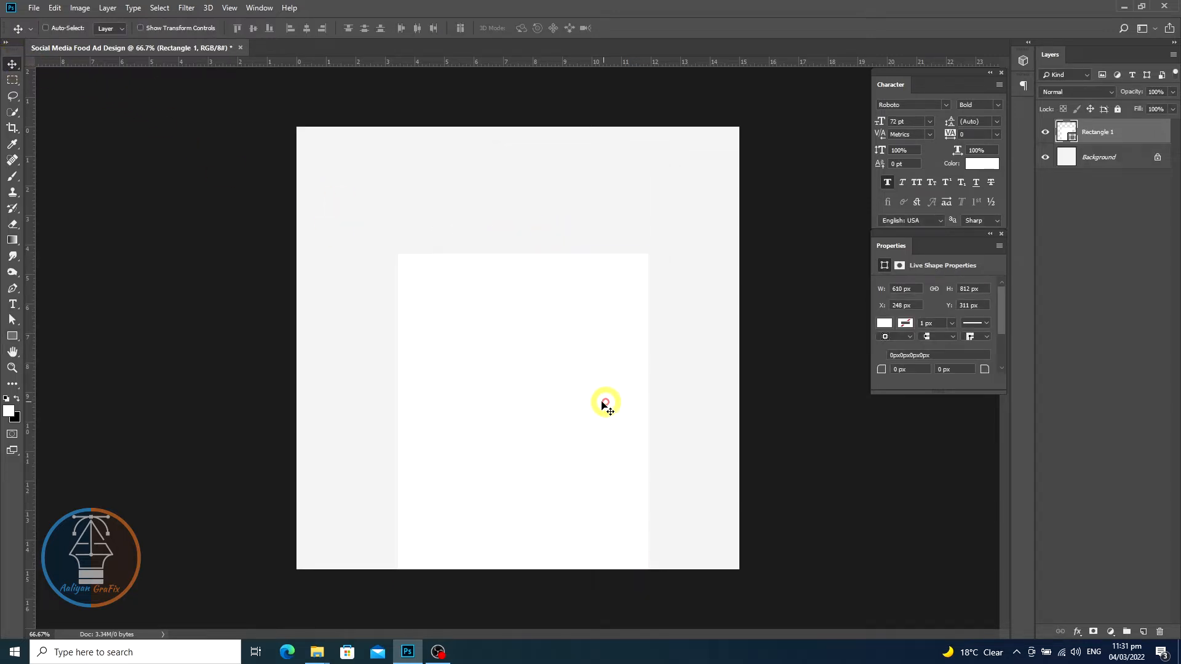
drag(591, 404, 580, 275)
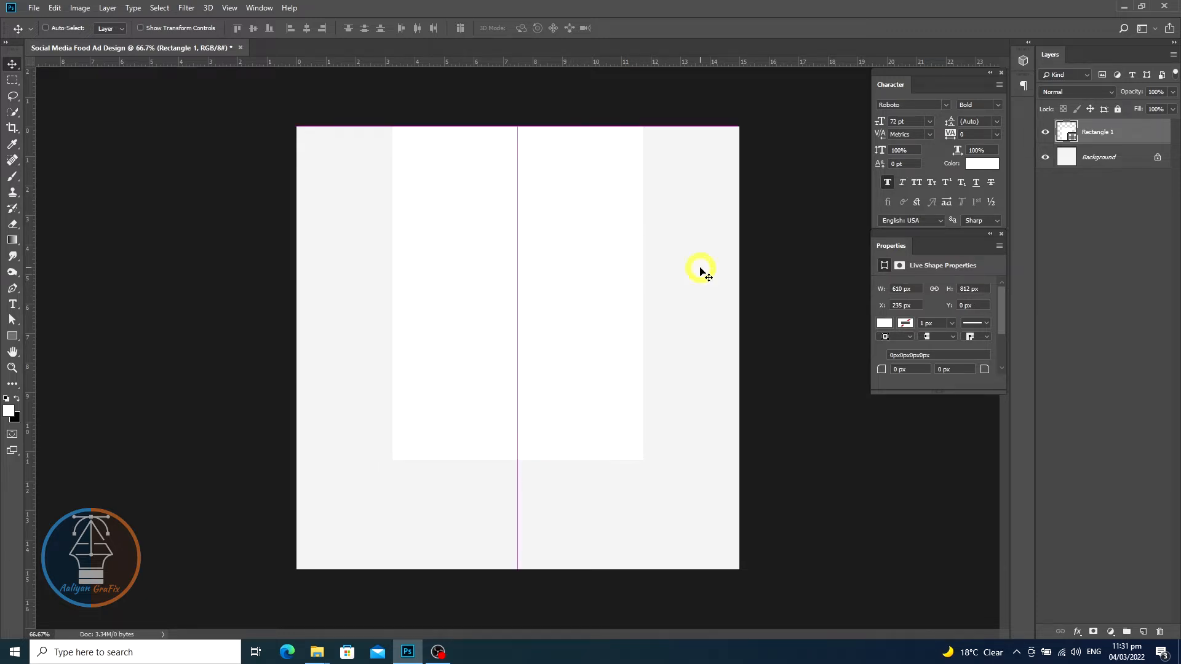
ctrl+click(1135, 157)
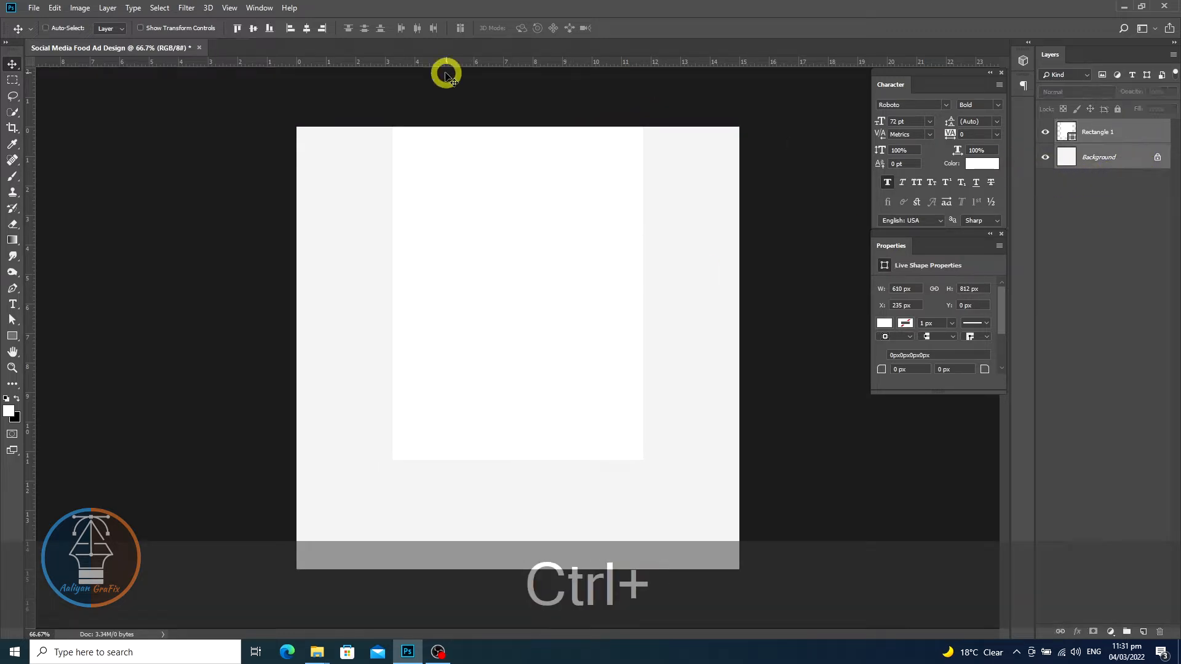
click(305, 29)
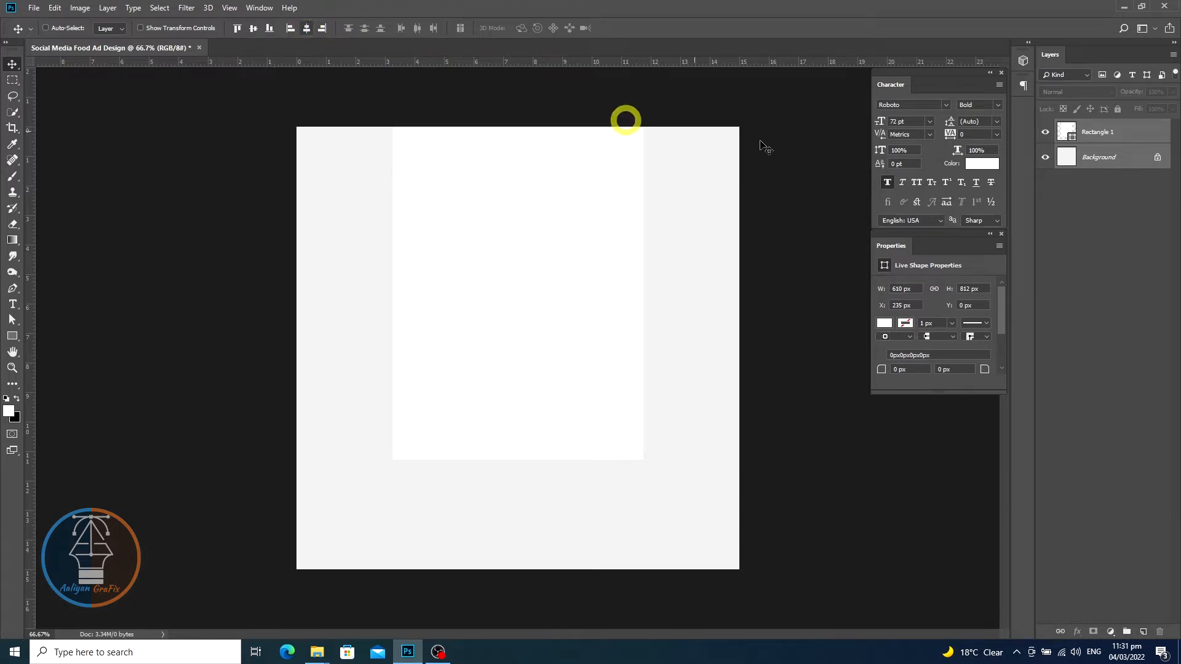
click(1067, 134)
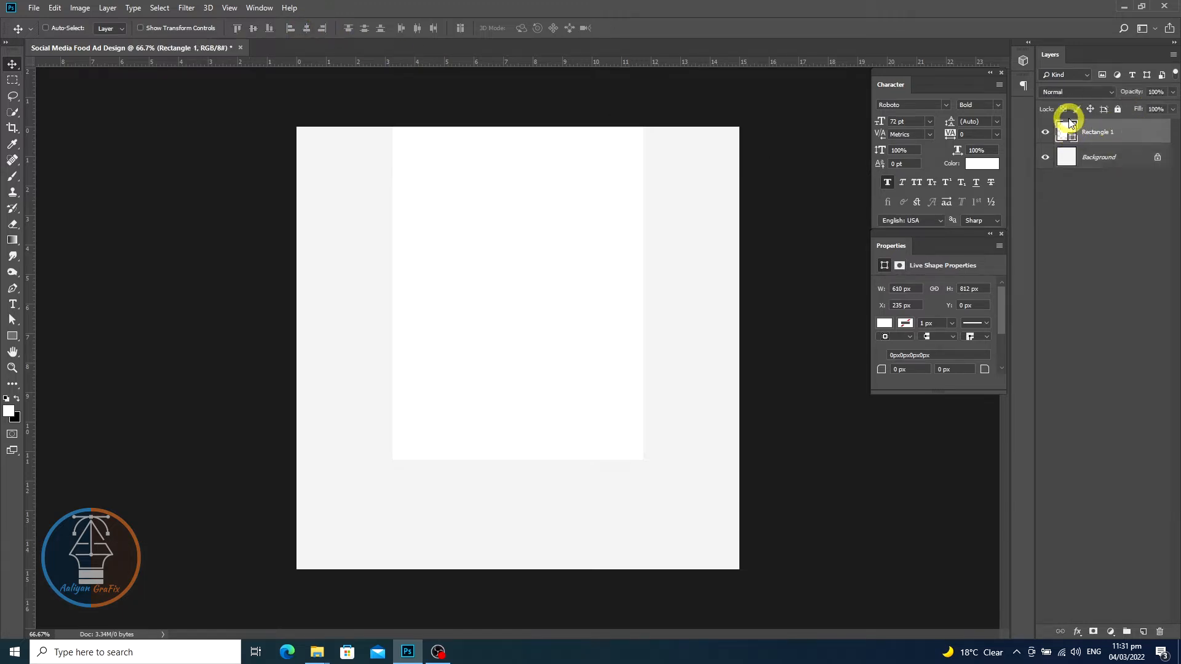
- Fill the rectangle with dark navy #010c17
double_click(1066, 131)
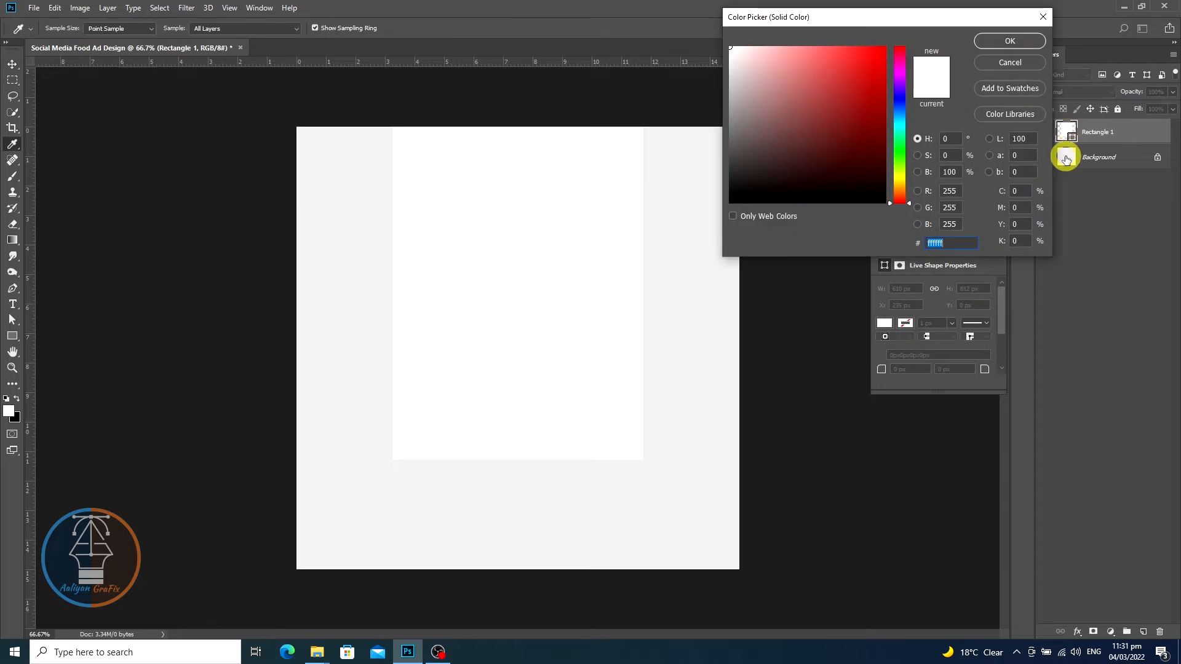
click(899, 115)
click(868, 184)
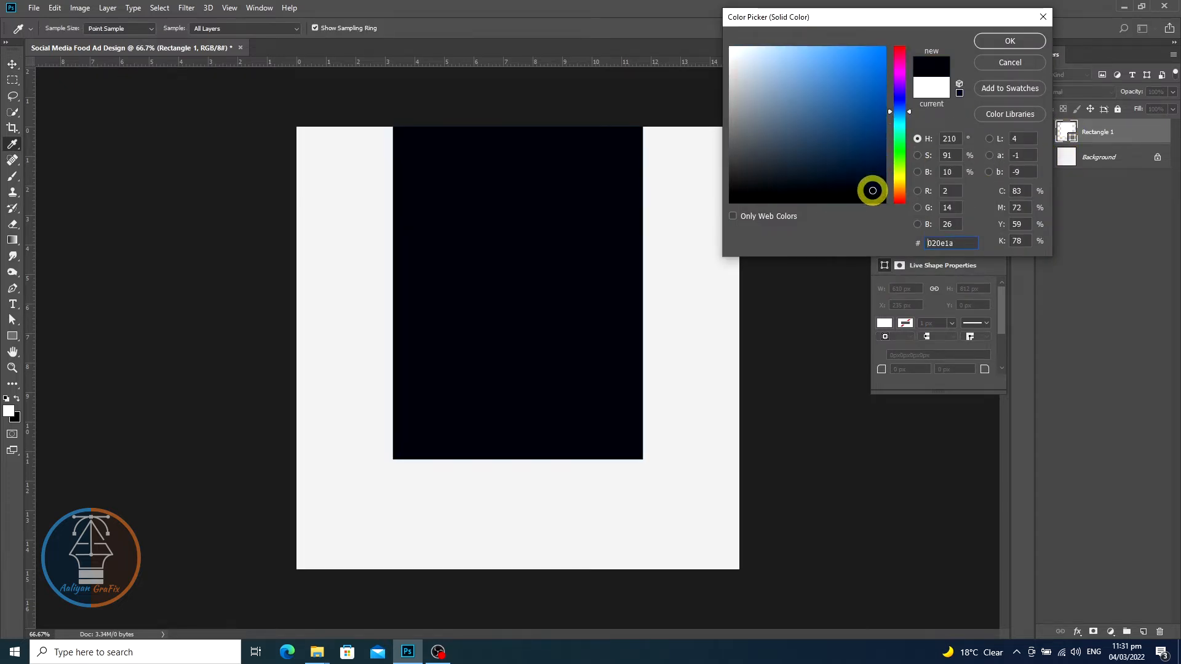
drag(873, 192, 872, 190)
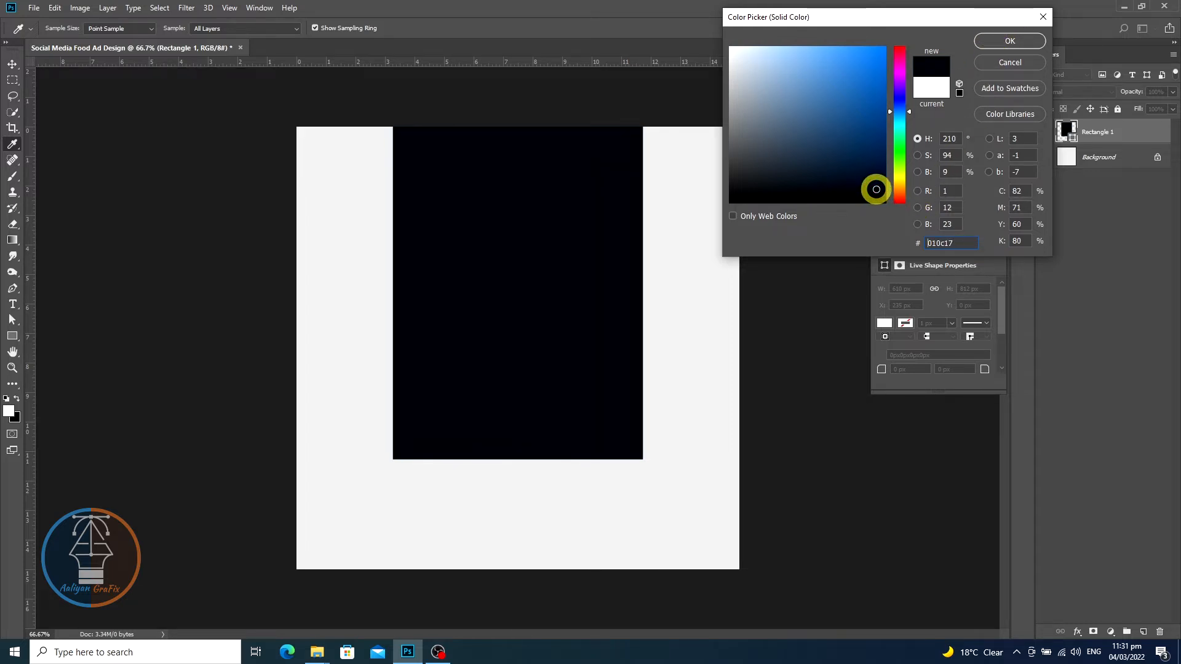
click(1008, 40)
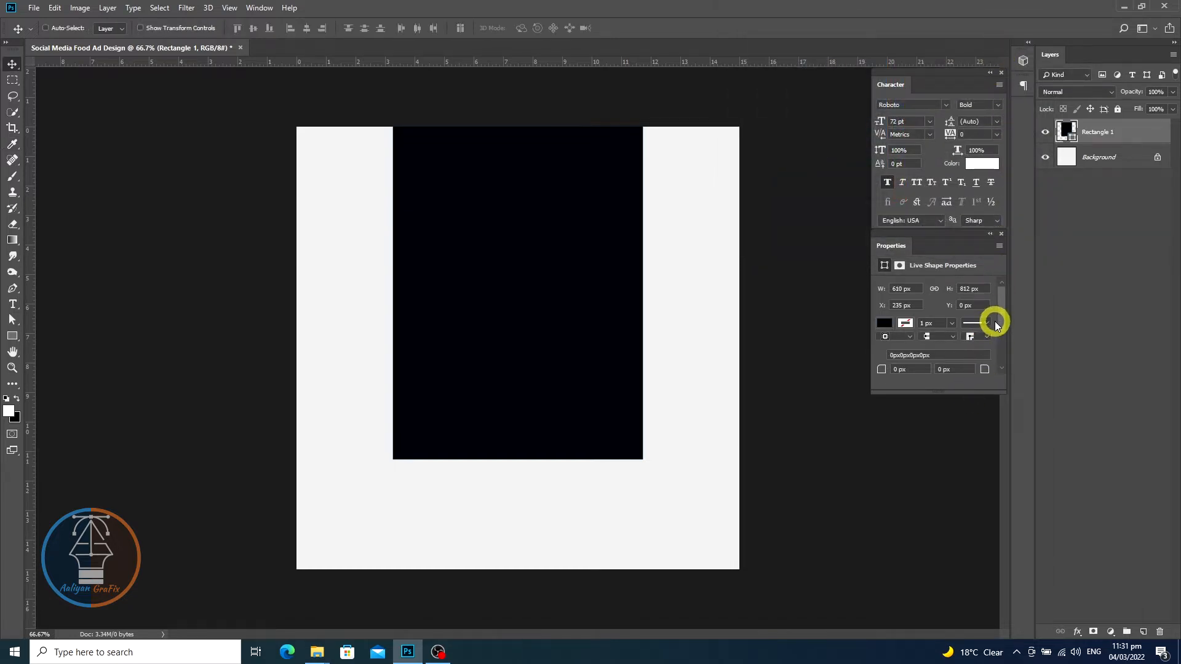
- Round all of the rectangle's corners to 305 px
drag(956, 393, 947, 467)
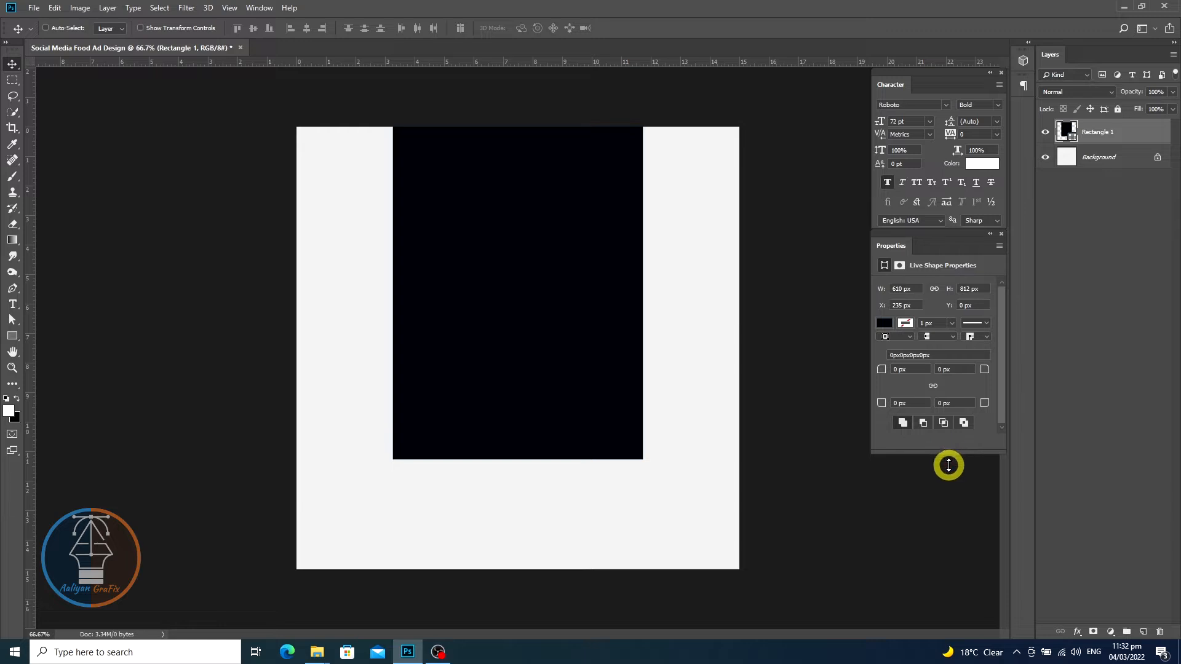
click(933, 388)
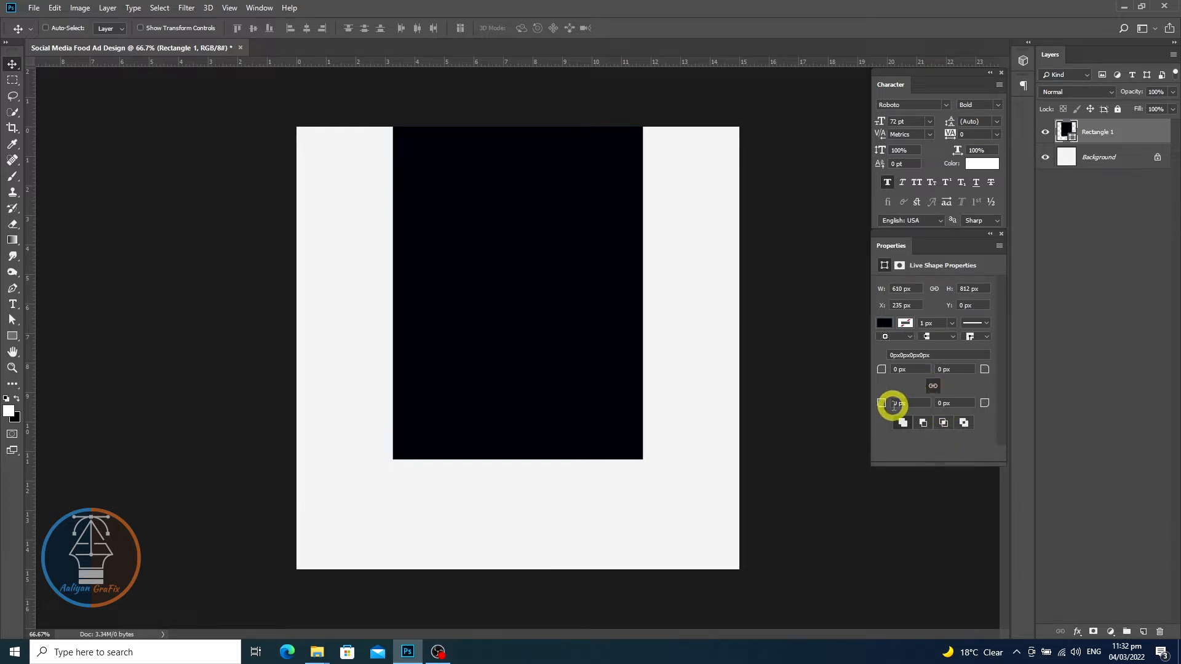
drag(884, 404, 1094, 396)
click(934, 386)
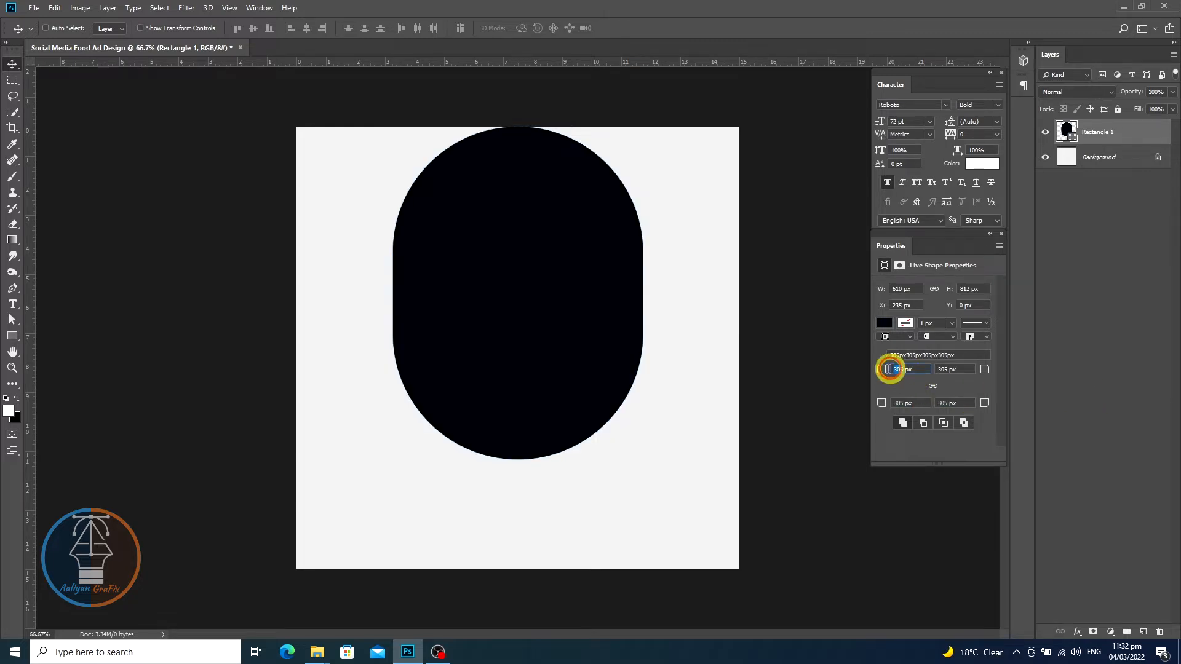
- Set the rectangle's top two corner radii to 0 px, leaving the bottom corners rounded
click(892, 369)
text(0)
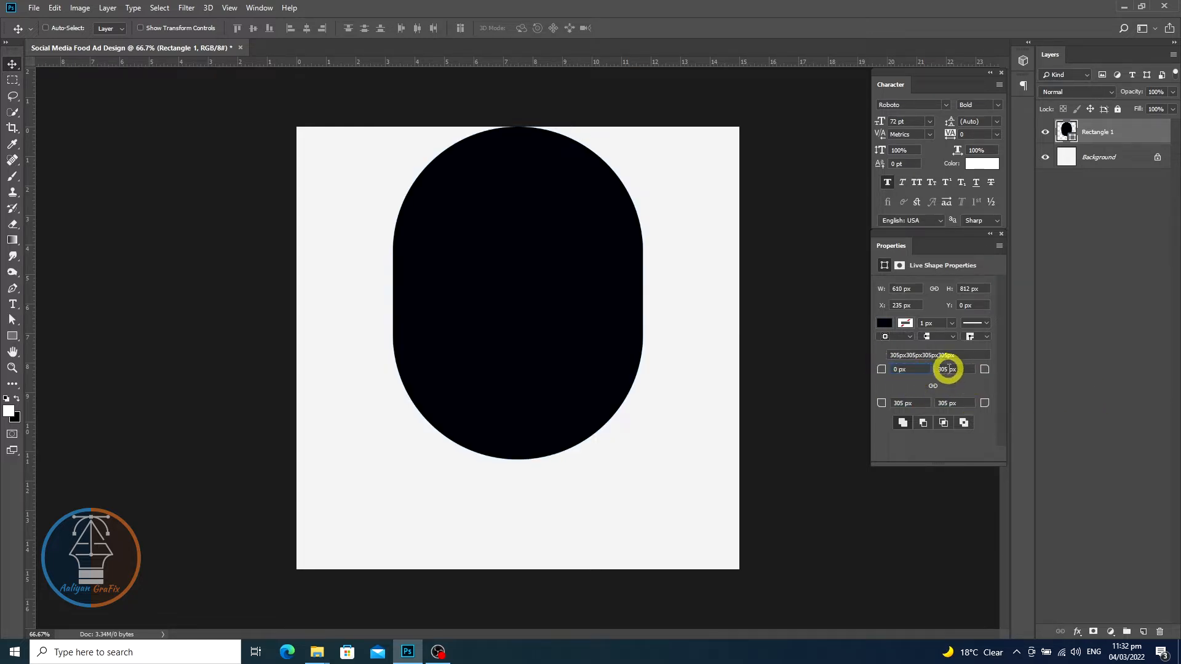
click(948, 370)
text(0)
click(963, 403)
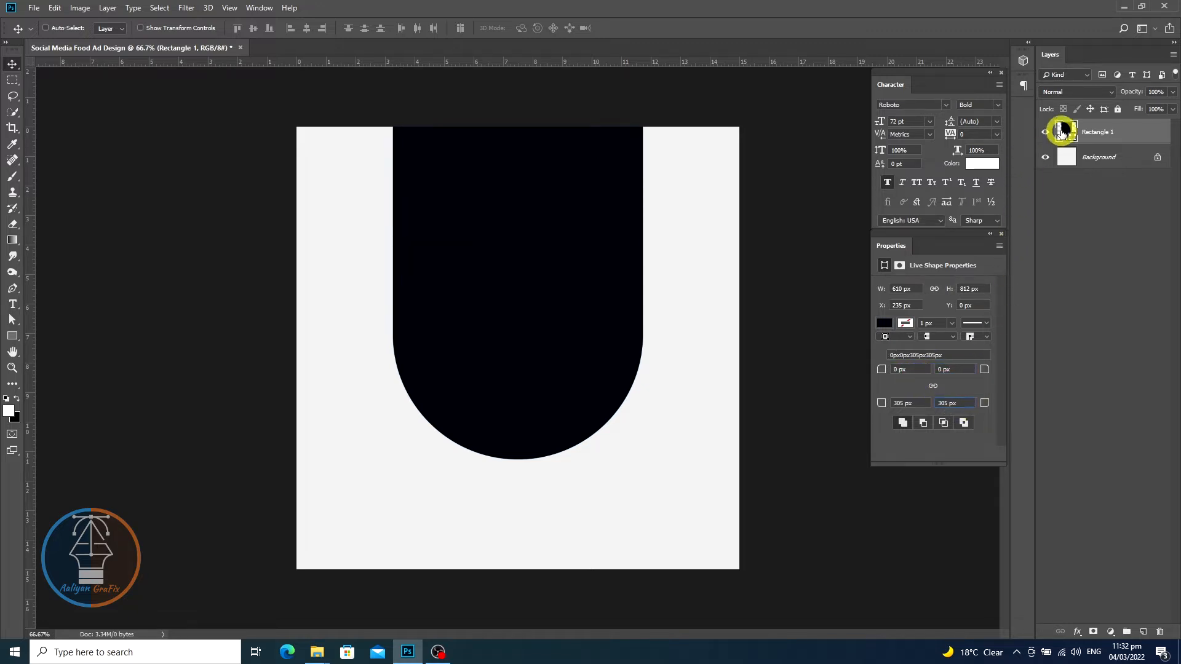
- Place the Product food image as an embedded layer in the document
click(1062, 131)
click(33, 9)
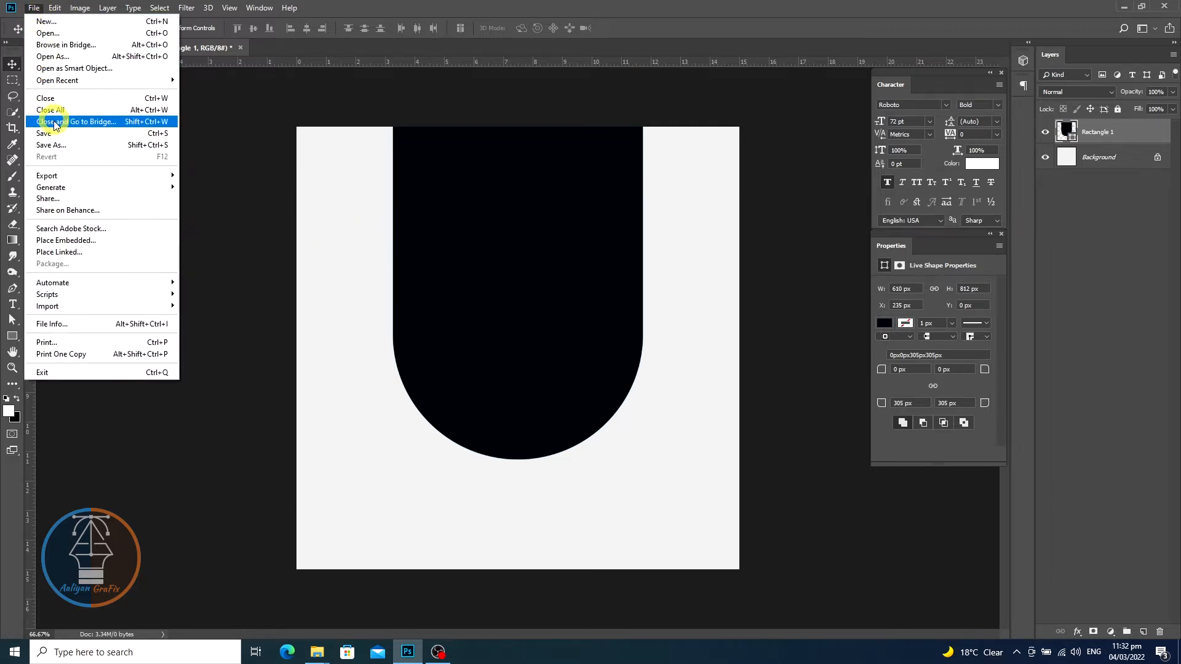
click(67, 241)
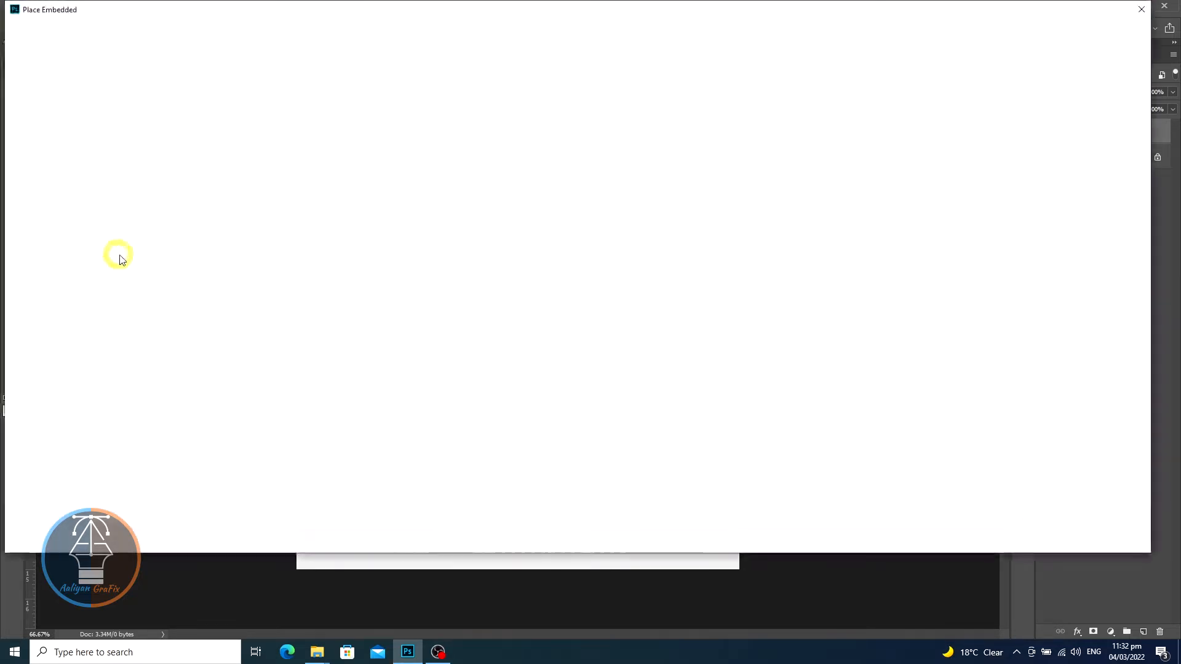
double_click(145, 108)
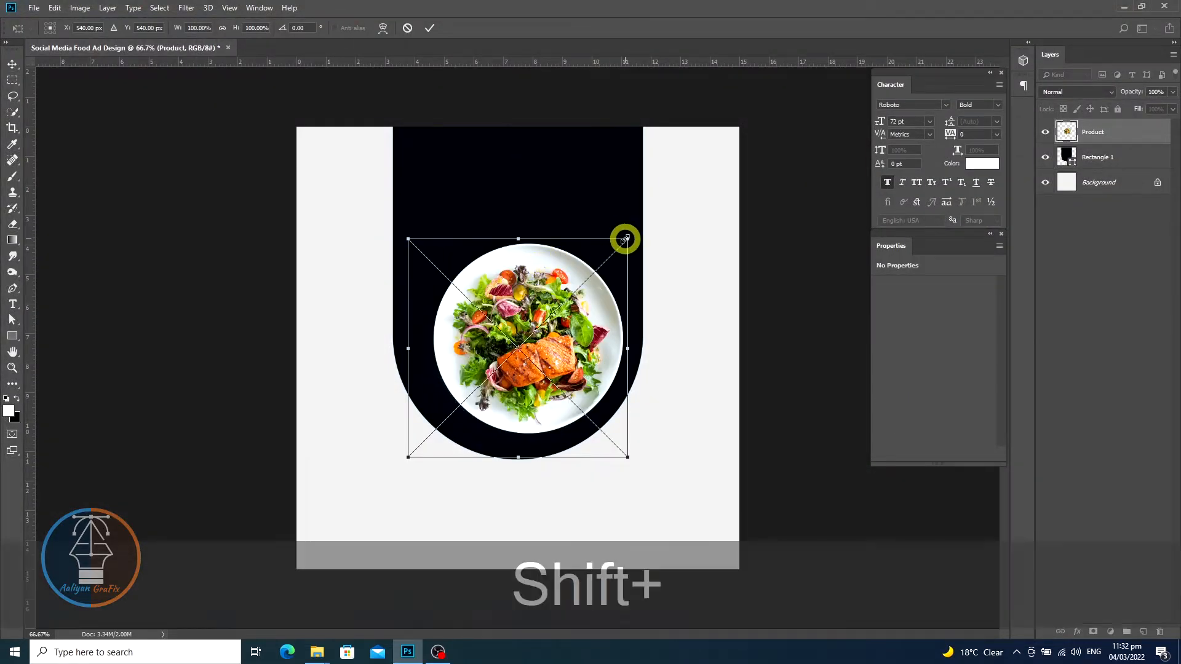
- Scale the food plate image up to about 110.7% and position it centred in the panel's rounded lower end
drag(627, 237, 631, 231)
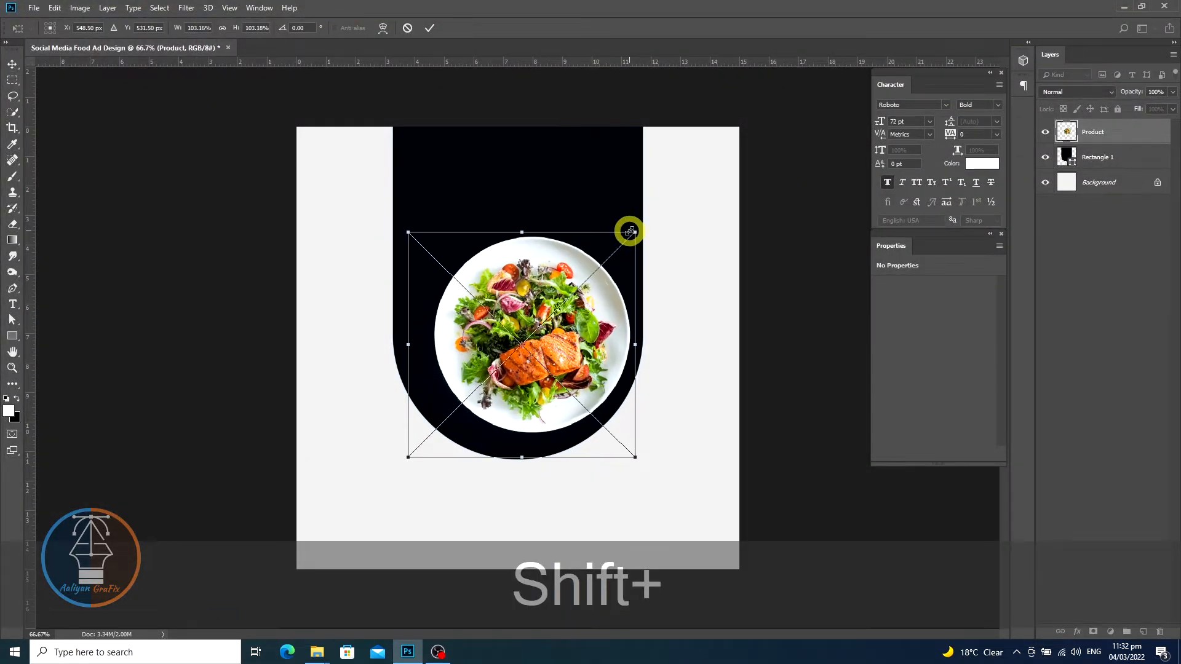
drag(551, 334, 542, 350)
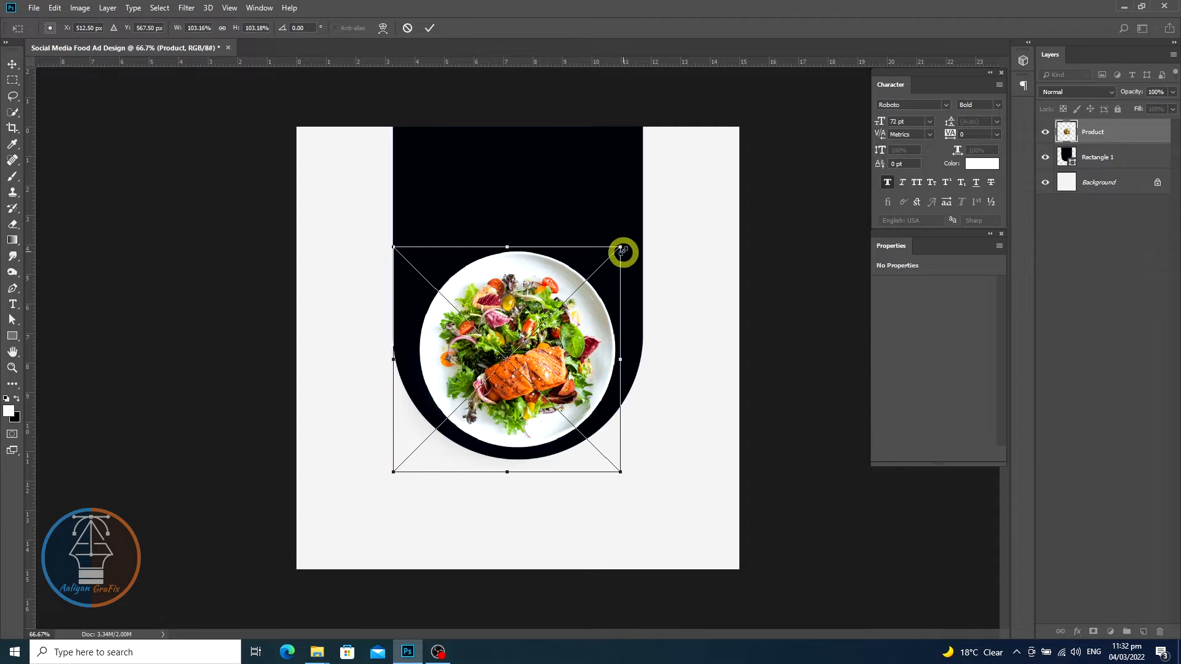
key(shift)
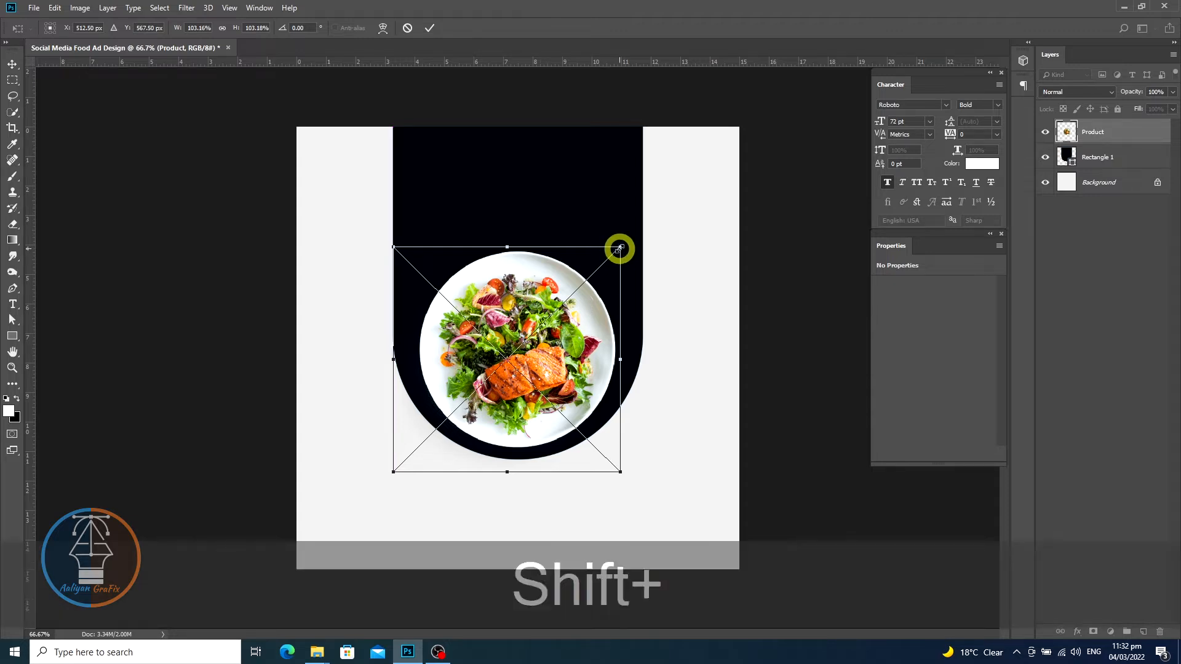
drag(619, 248, 636, 232)
key(shift+Left)
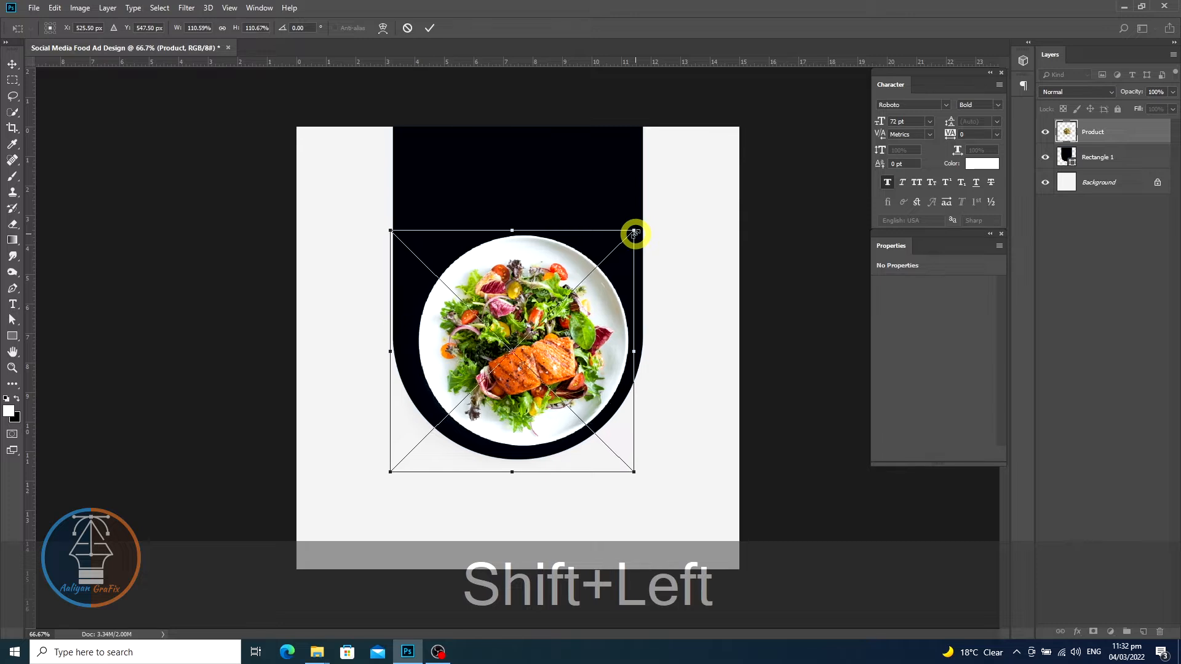
key(shift+Left)
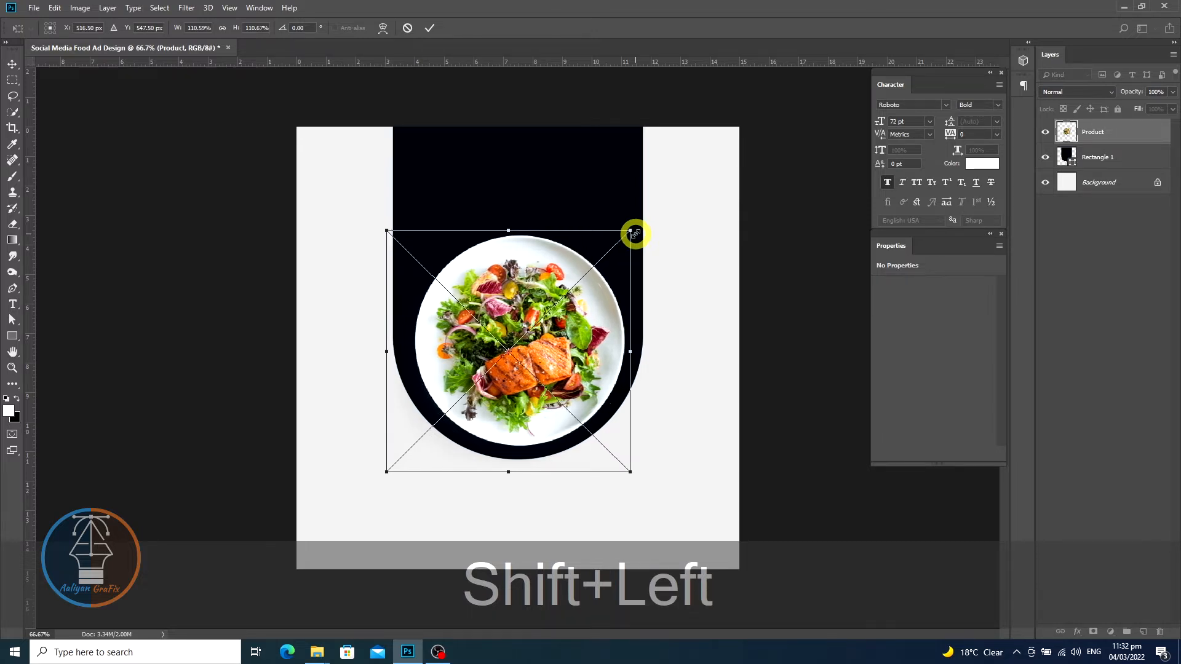
key(Up)
key(Up)
key(Up)
key(Up)
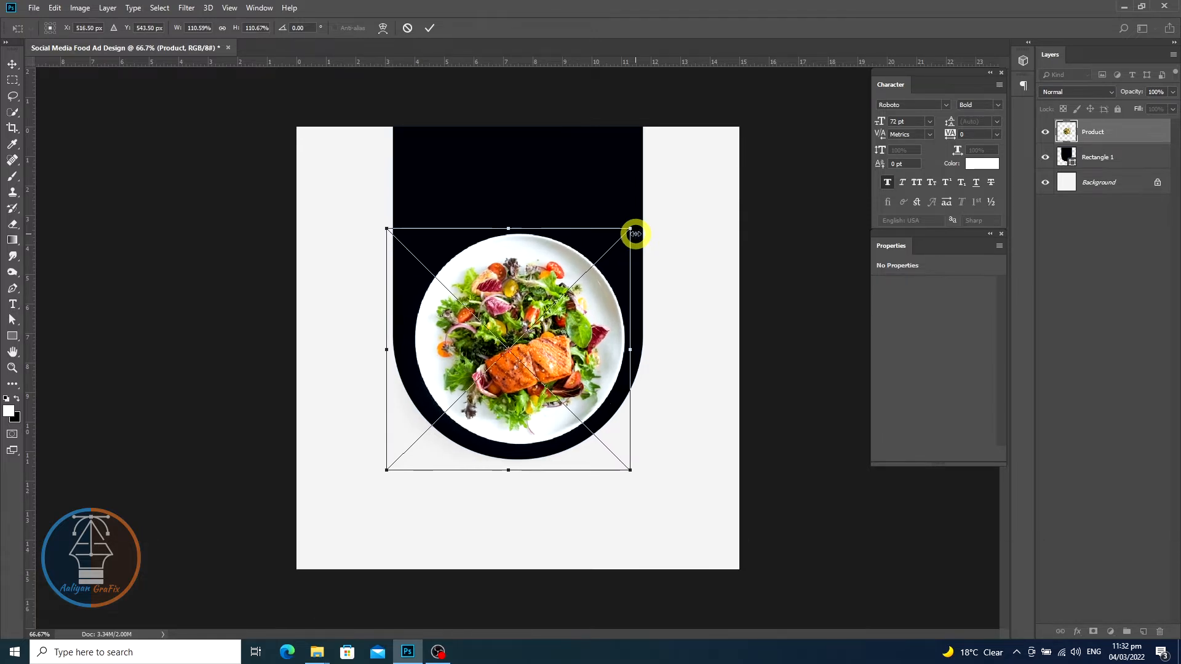
key(Up)
key(Up)
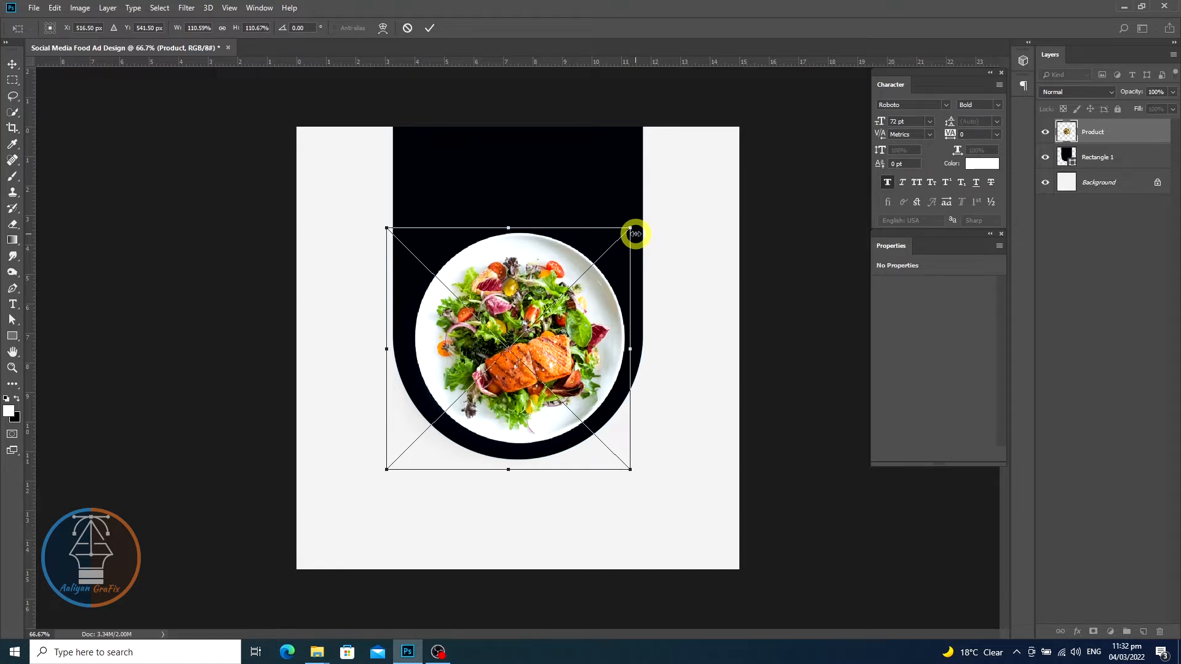
key(Return)
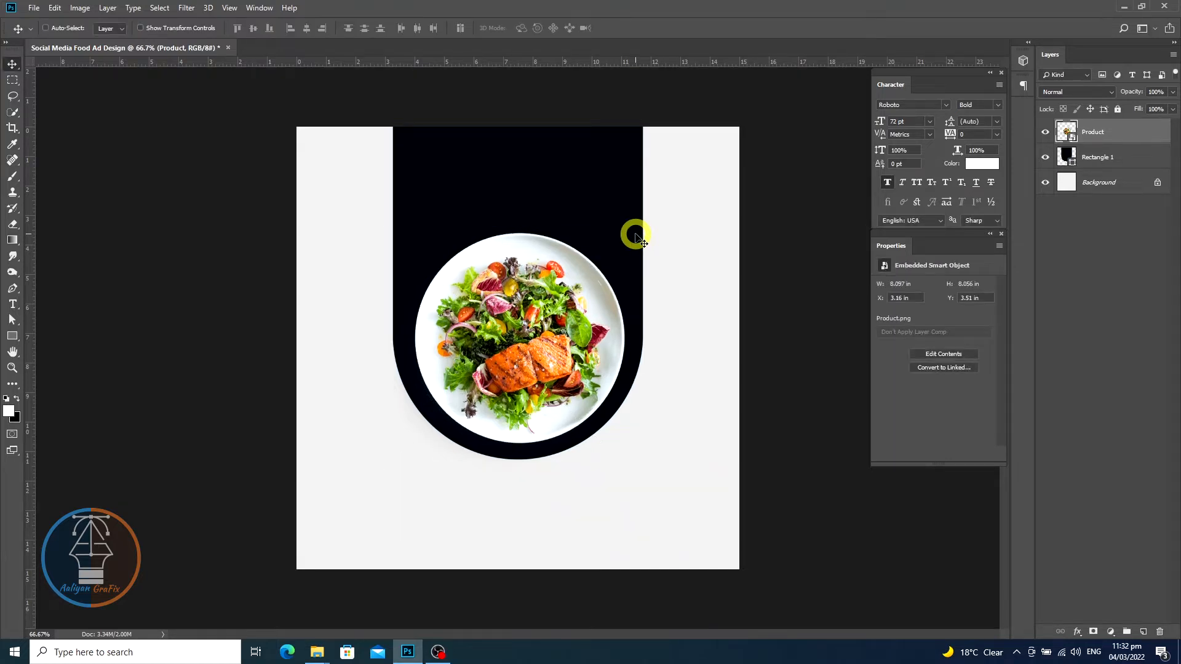
key(Left)
key(Left)
key(Right)
key(Right)
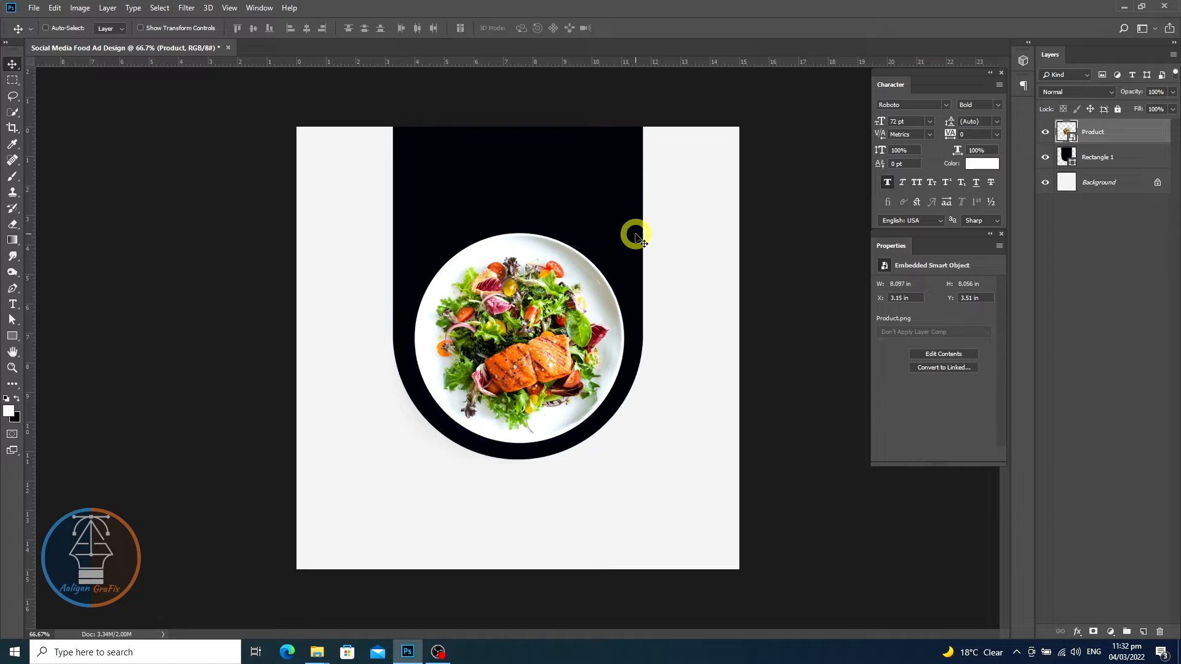
- With the Type tool, set the text colour to orange #ff6d00, sampled from the salmon and brightened
click(13, 304)
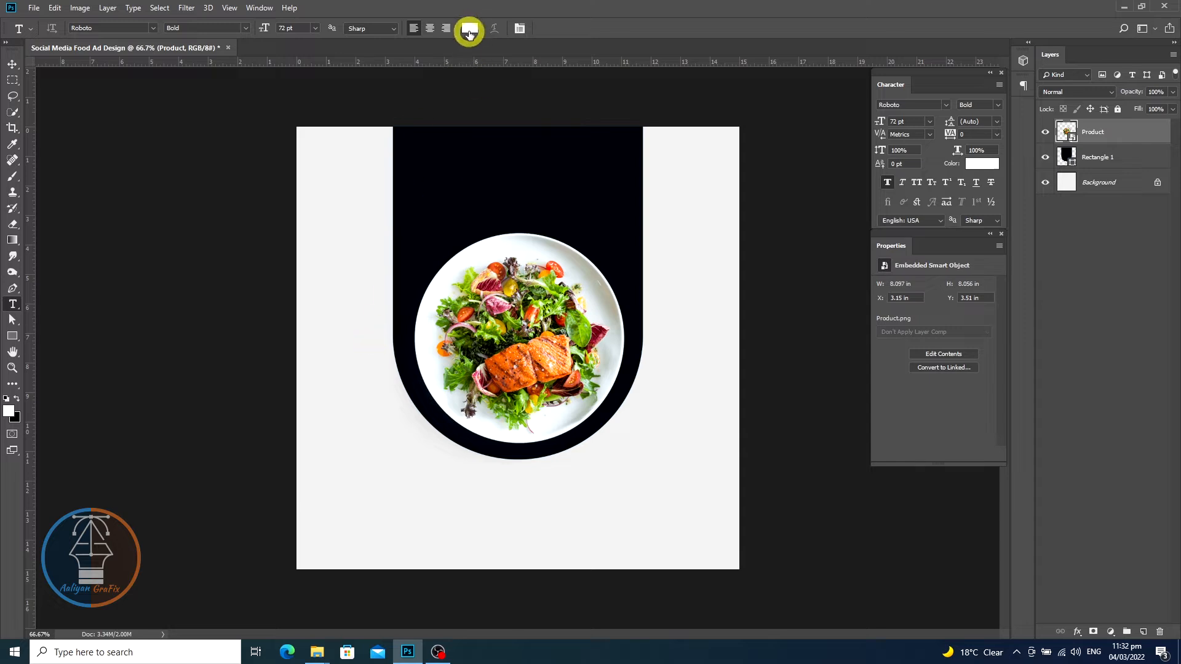
click(468, 31)
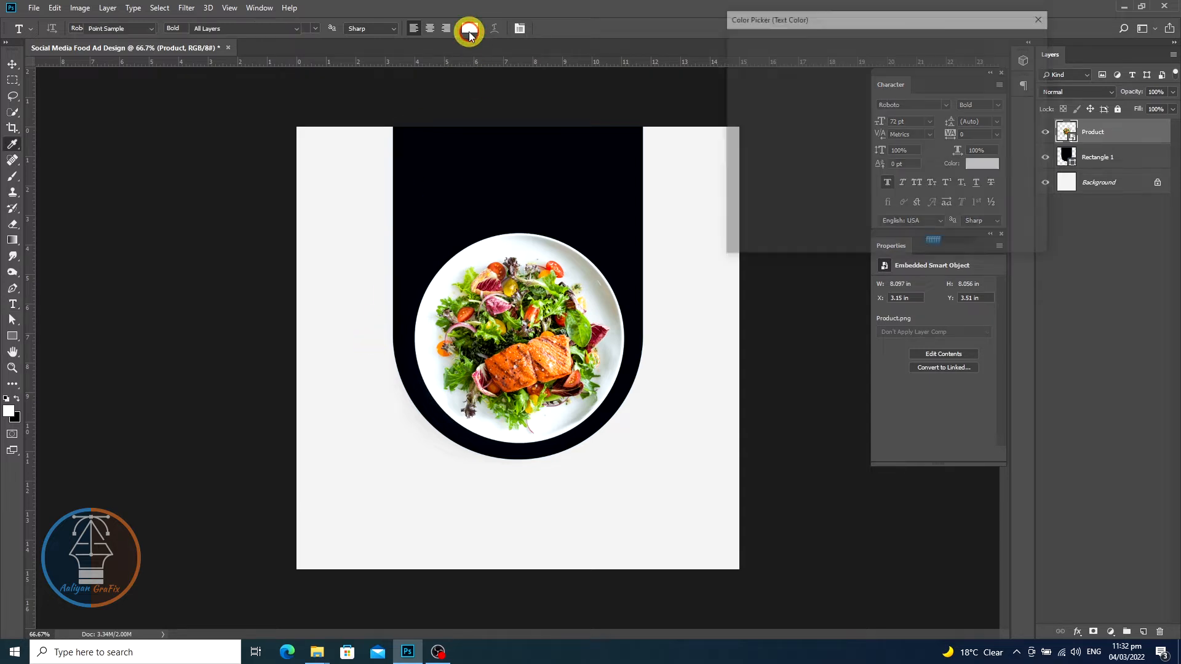
click(541, 362)
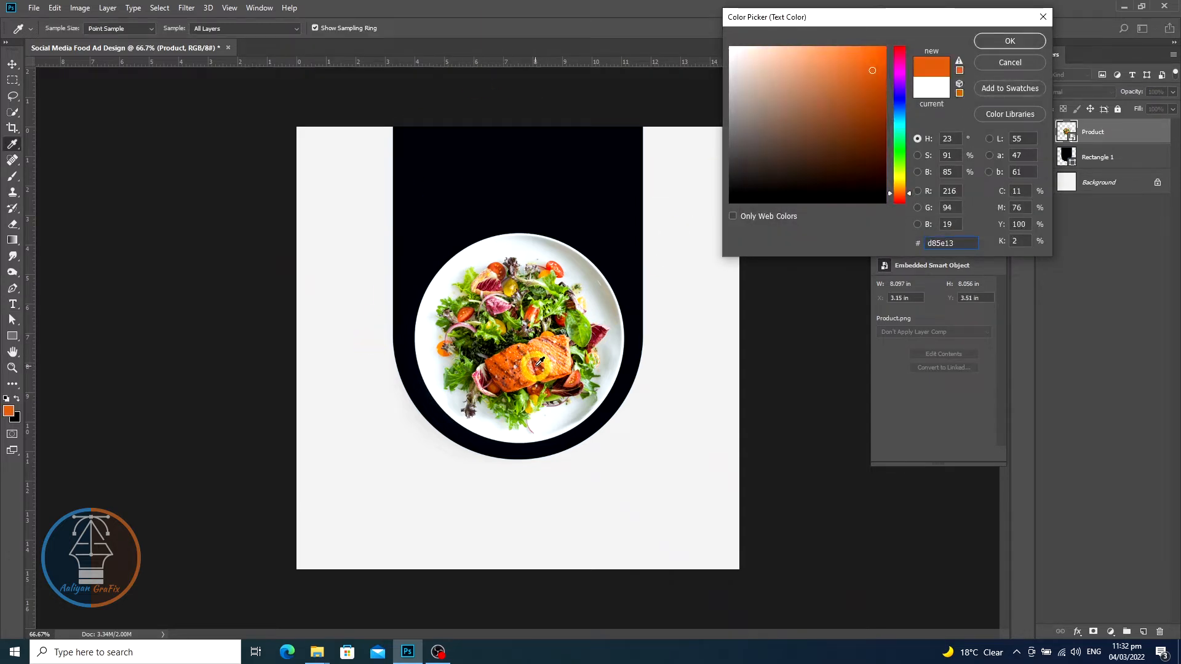
drag(539, 367, 540, 366)
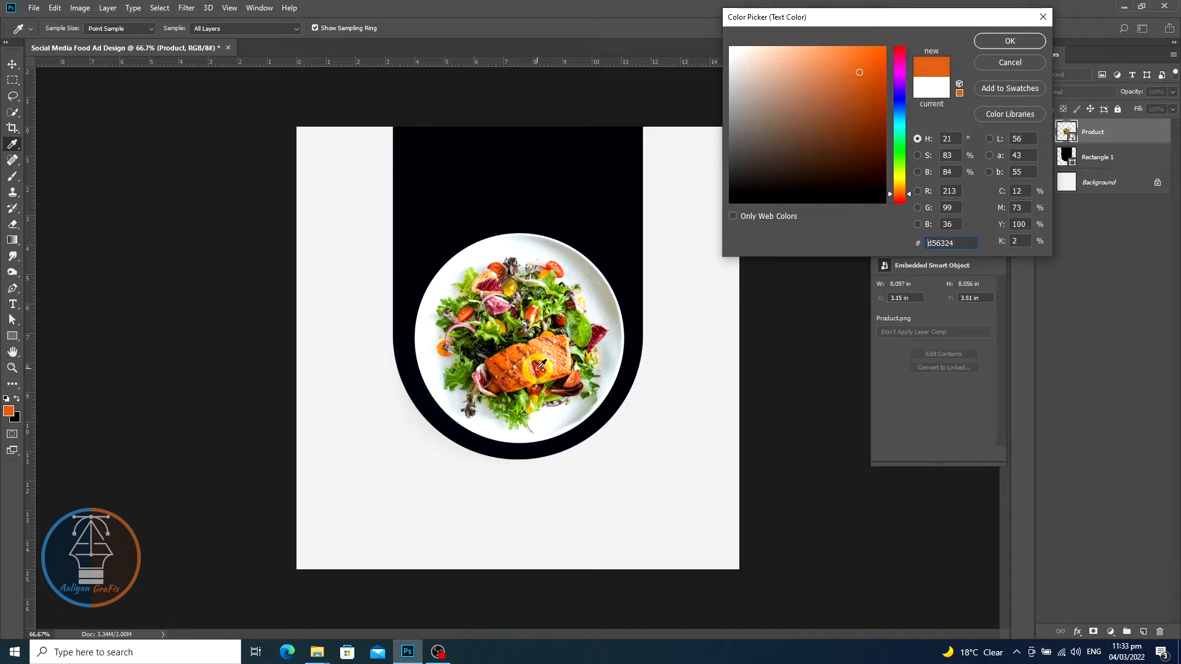
click(542, 365)
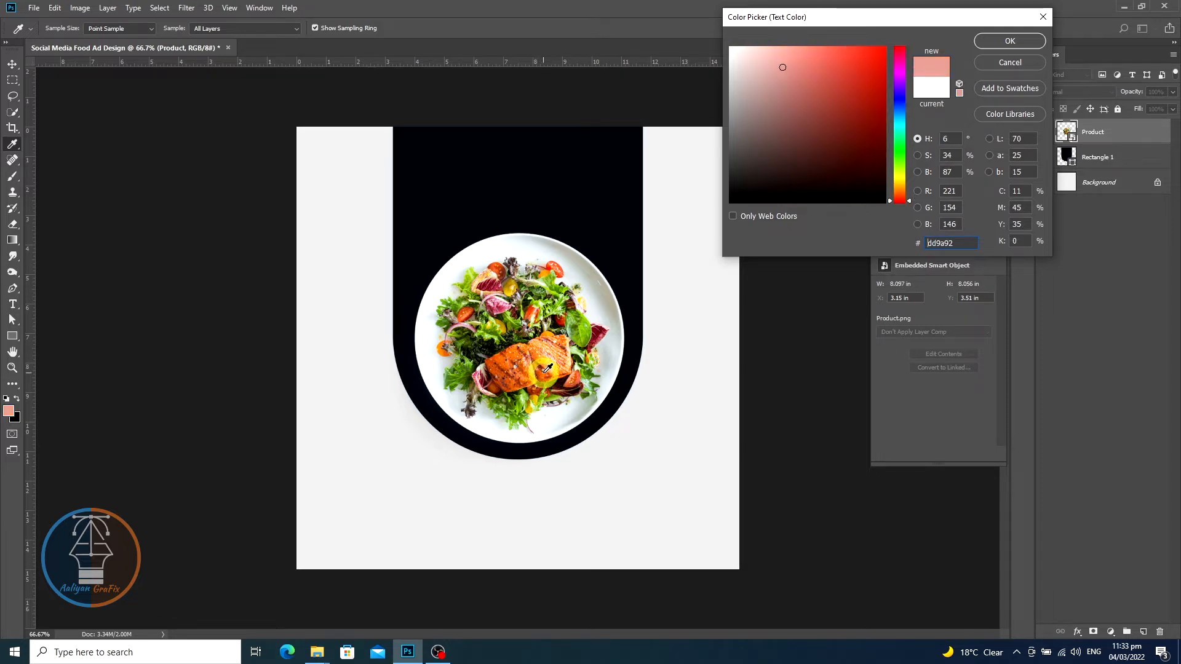
click(545, 369)
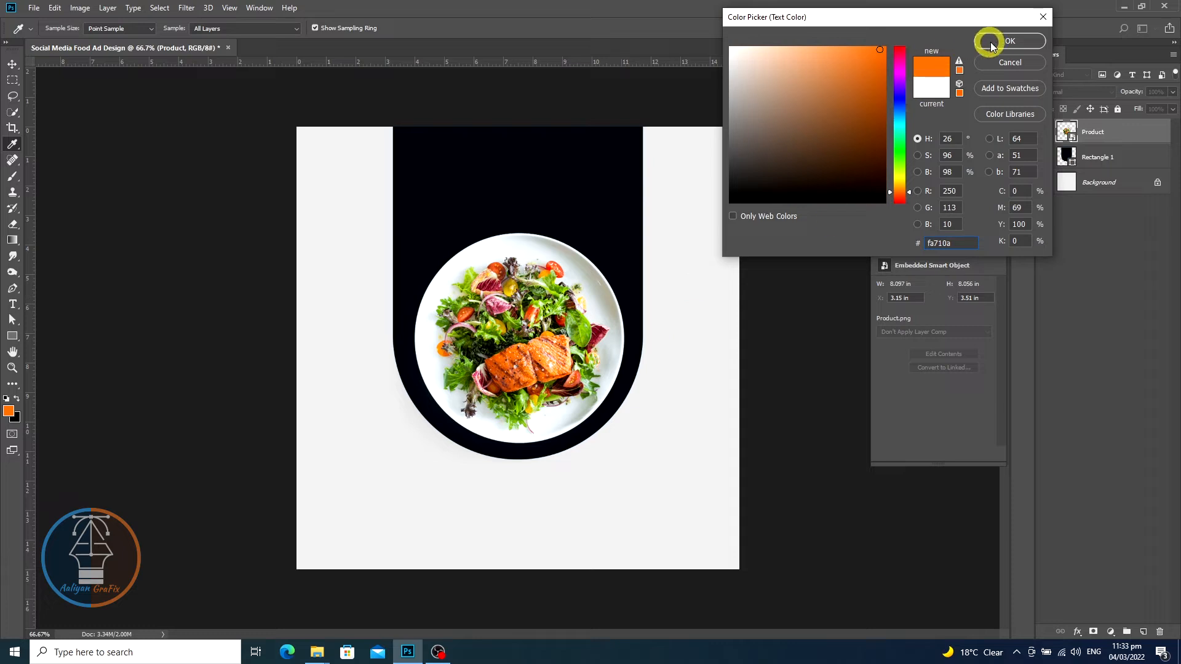
drag(878, 50, 886, 42)
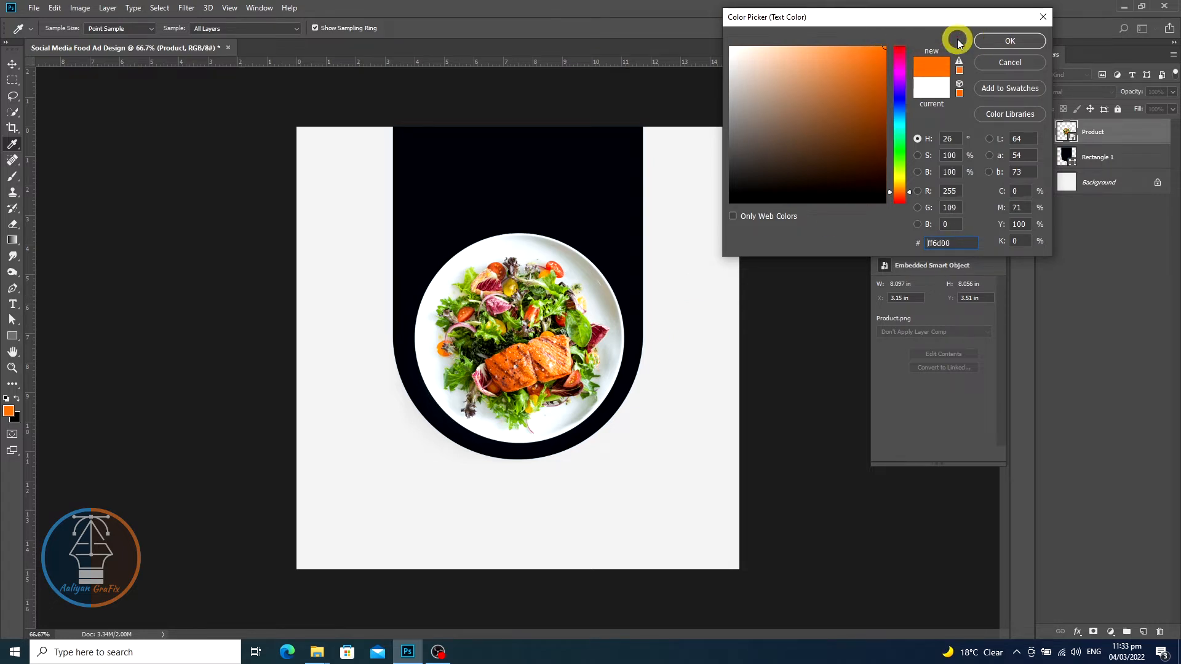
key(Return)
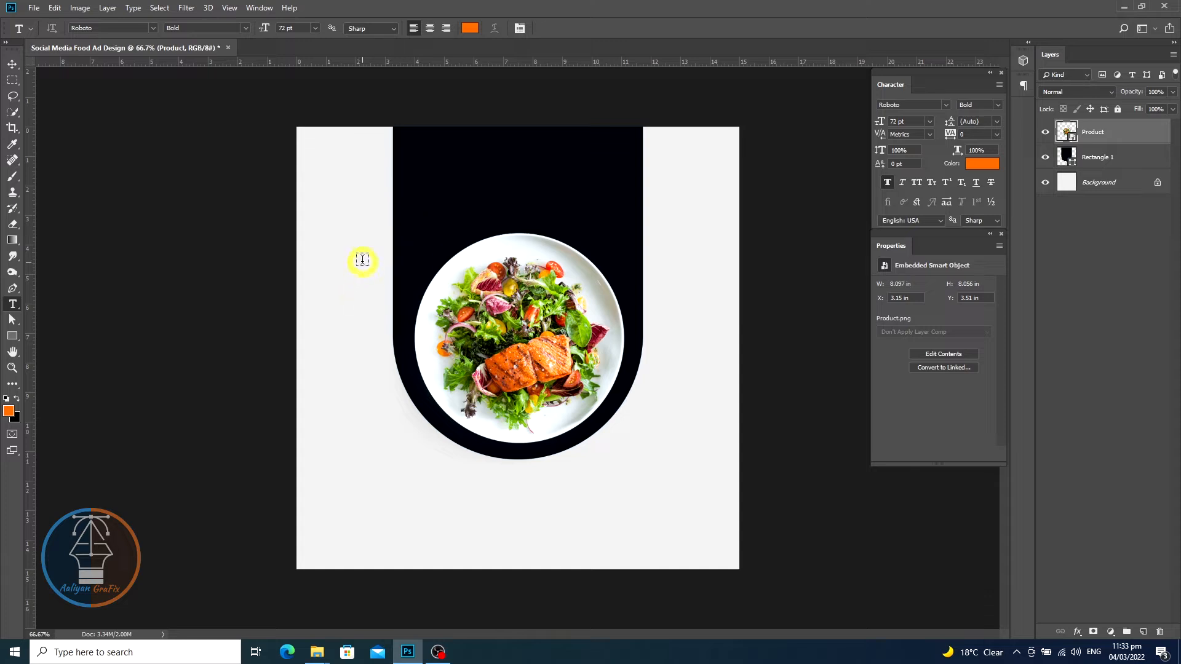
- Type the heading "Salmon Fish" above the plate
click(393, 310)
text(Sa)
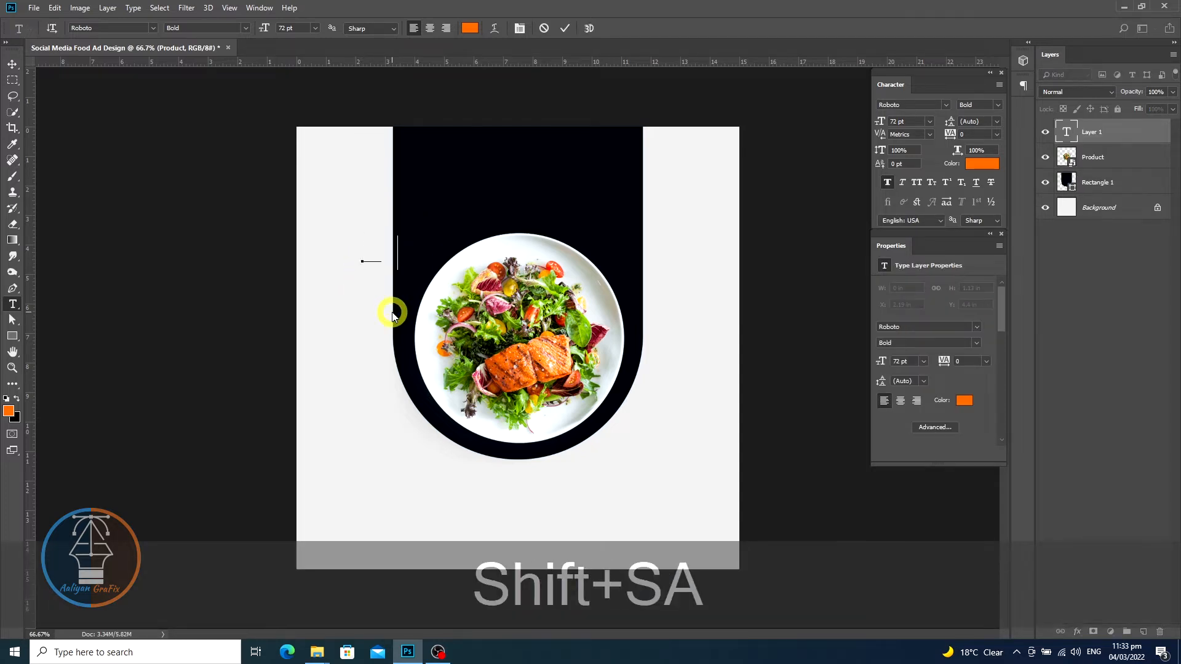
text(lmon )
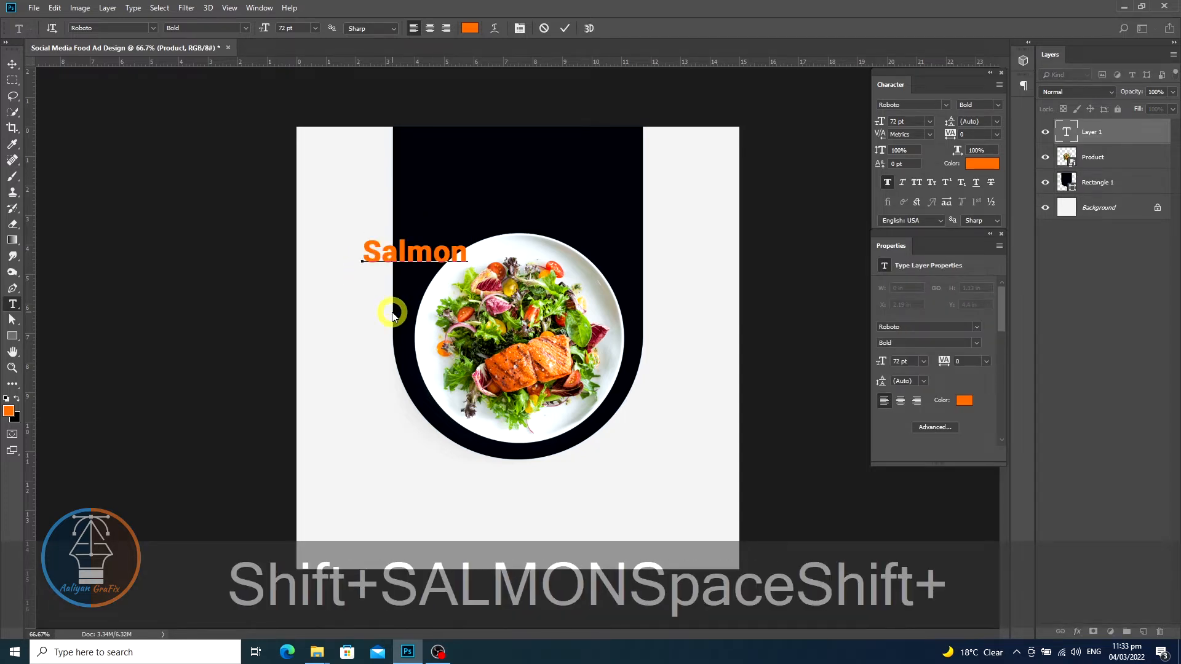
text(Fish)
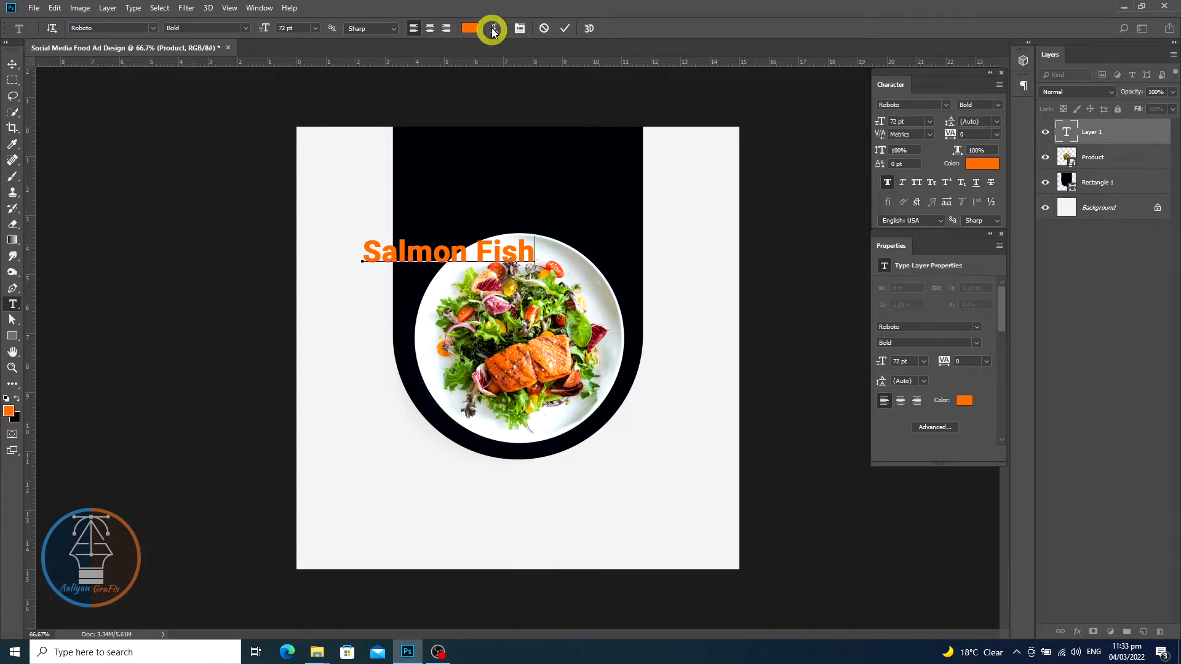
click(566, 29)
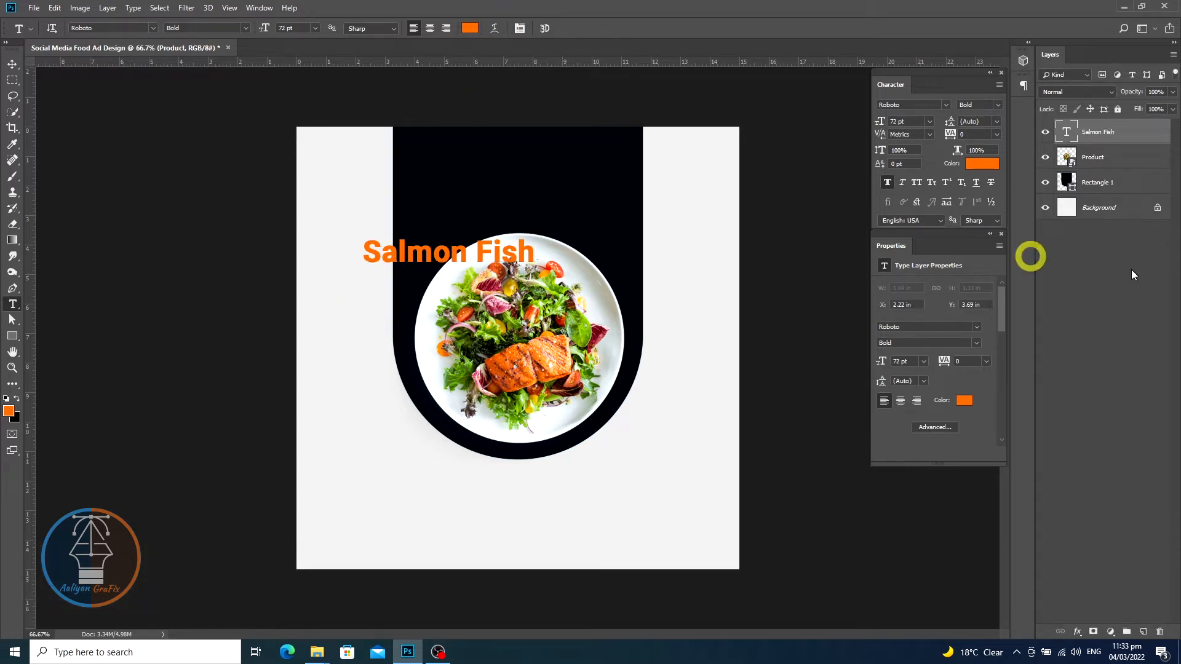
- Change the heading's font to Kaushan Script Regular at 96 pt
double_click(1068, 132)
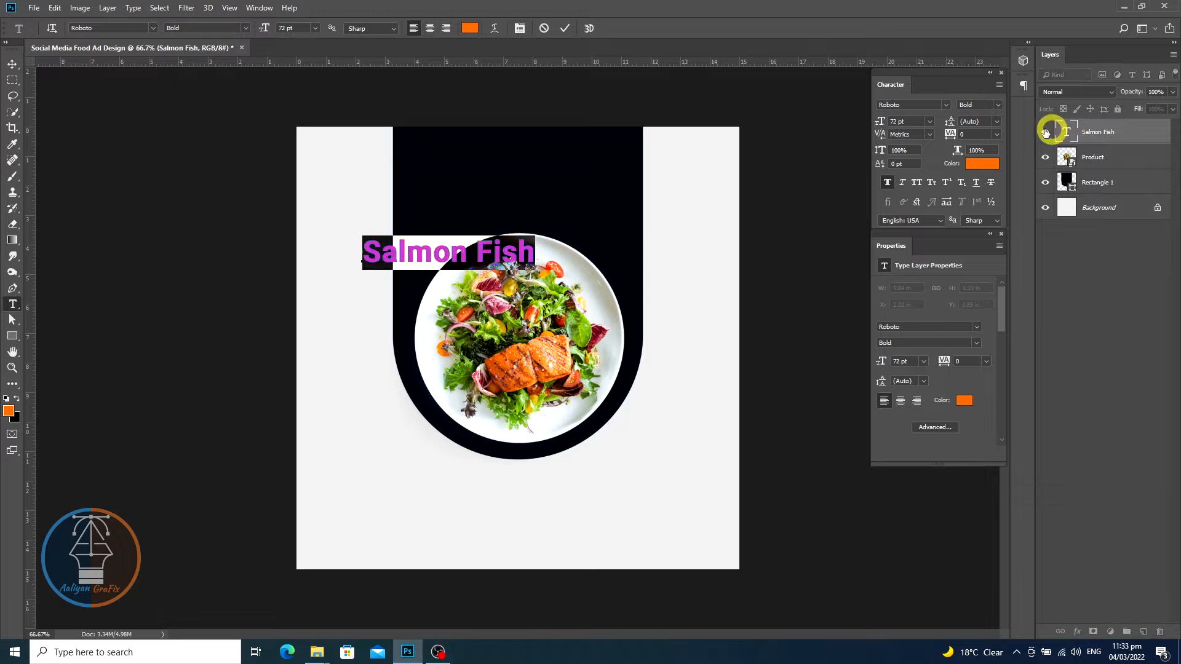
click(152, 28)
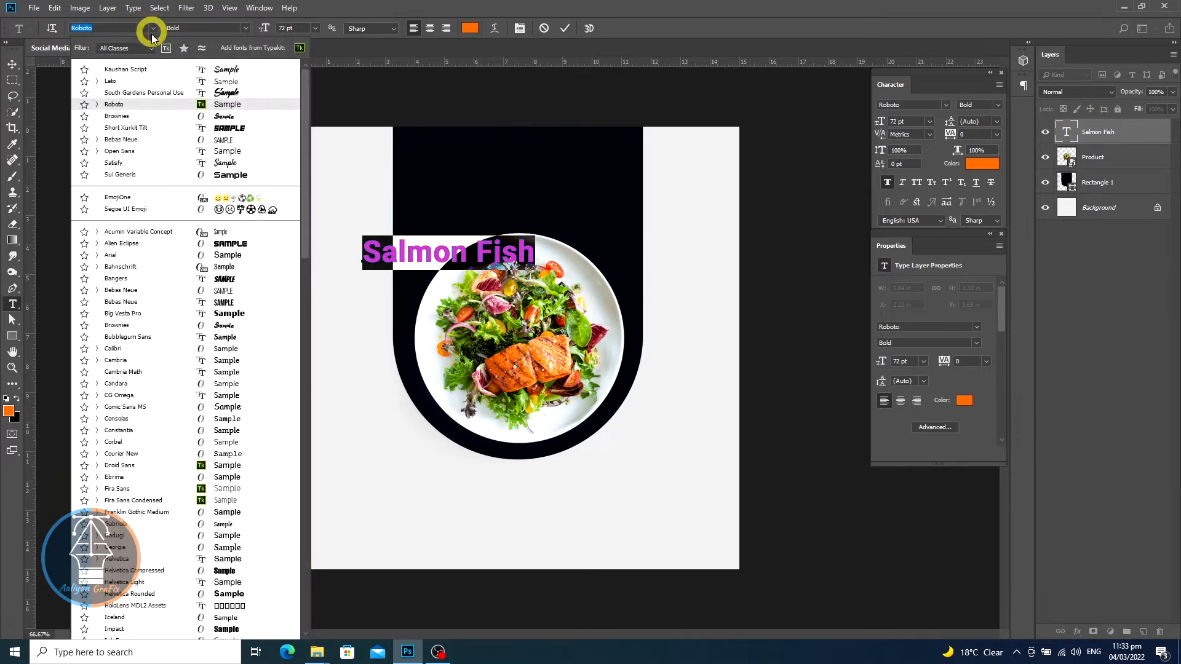
click(137, 70)
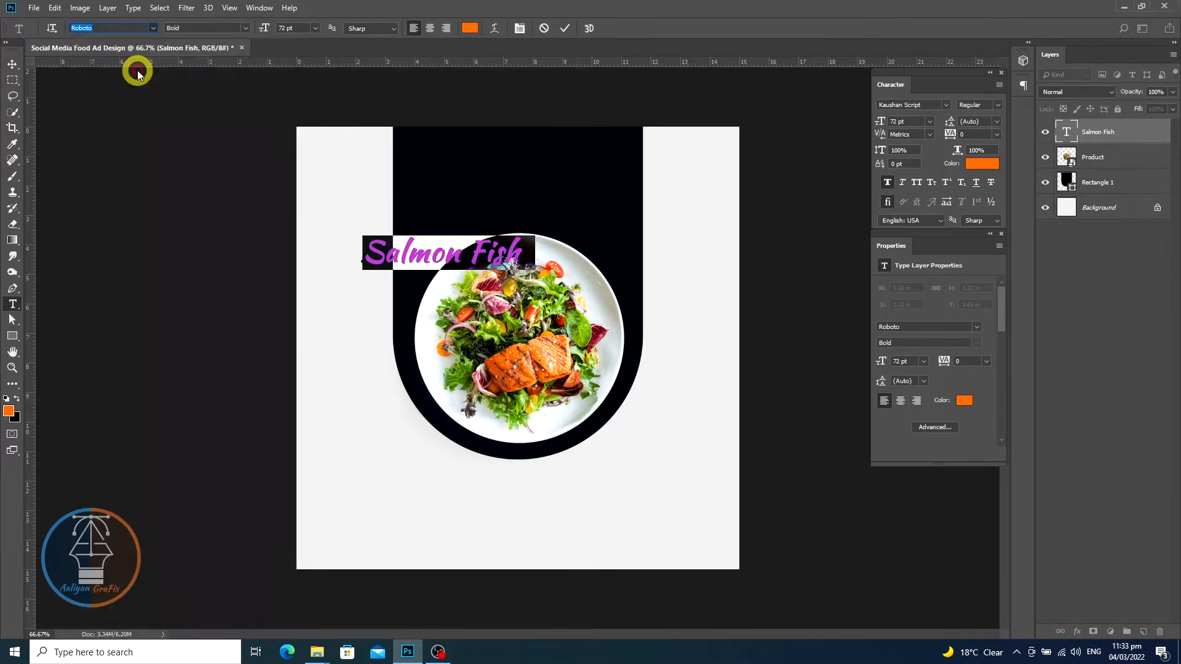
click(285, 27)
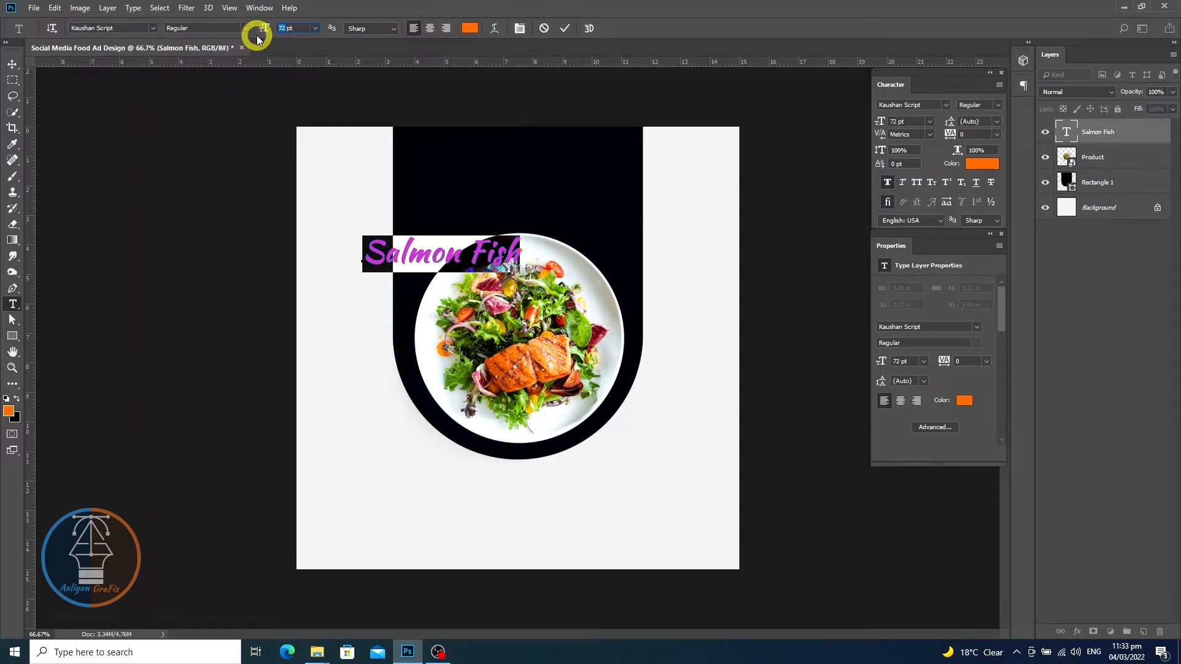
text(96)
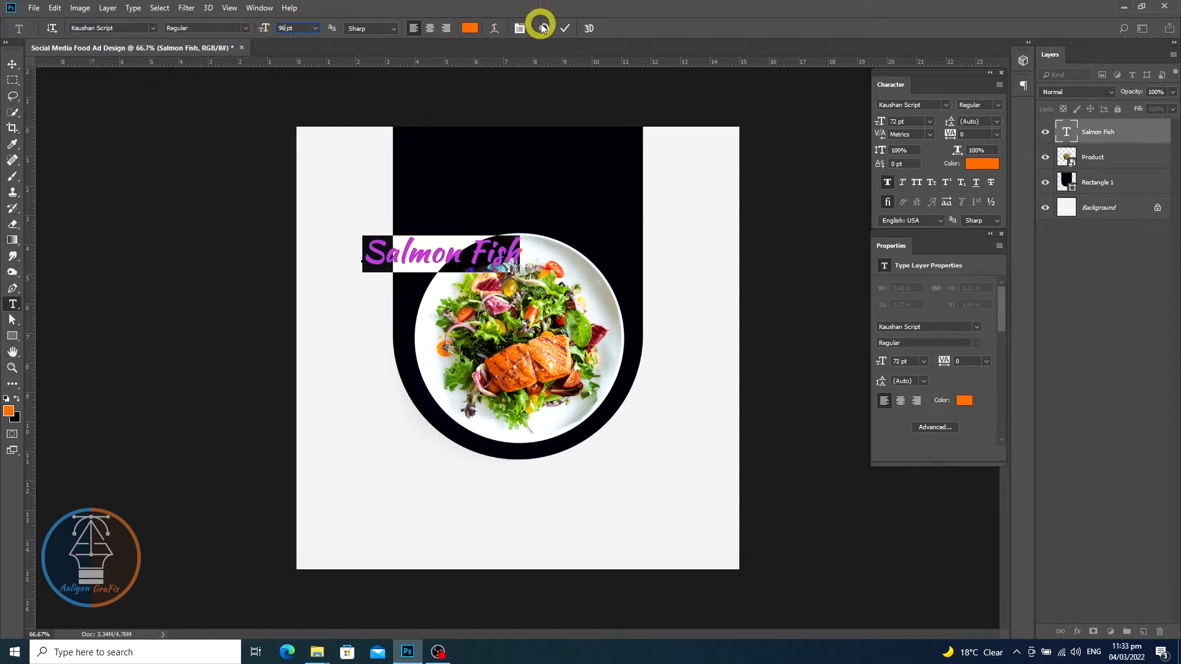
click(566, 28)
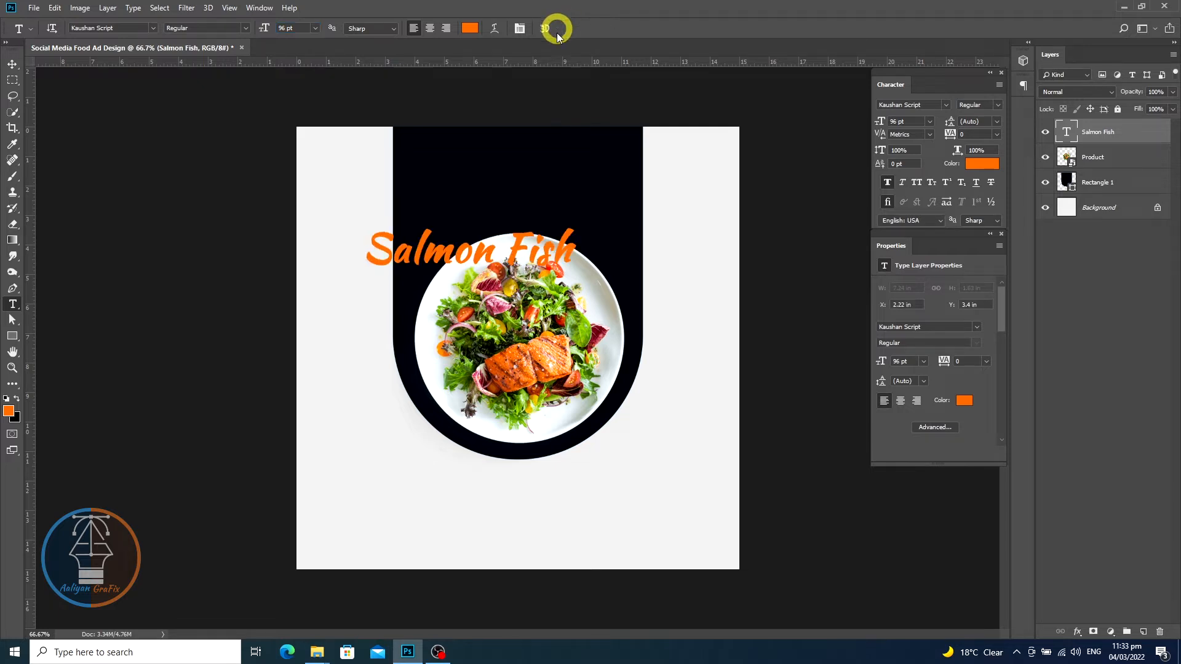
- Move the heading up into the dark panel and centre it horizontally on the rectangle
click(12, 64)
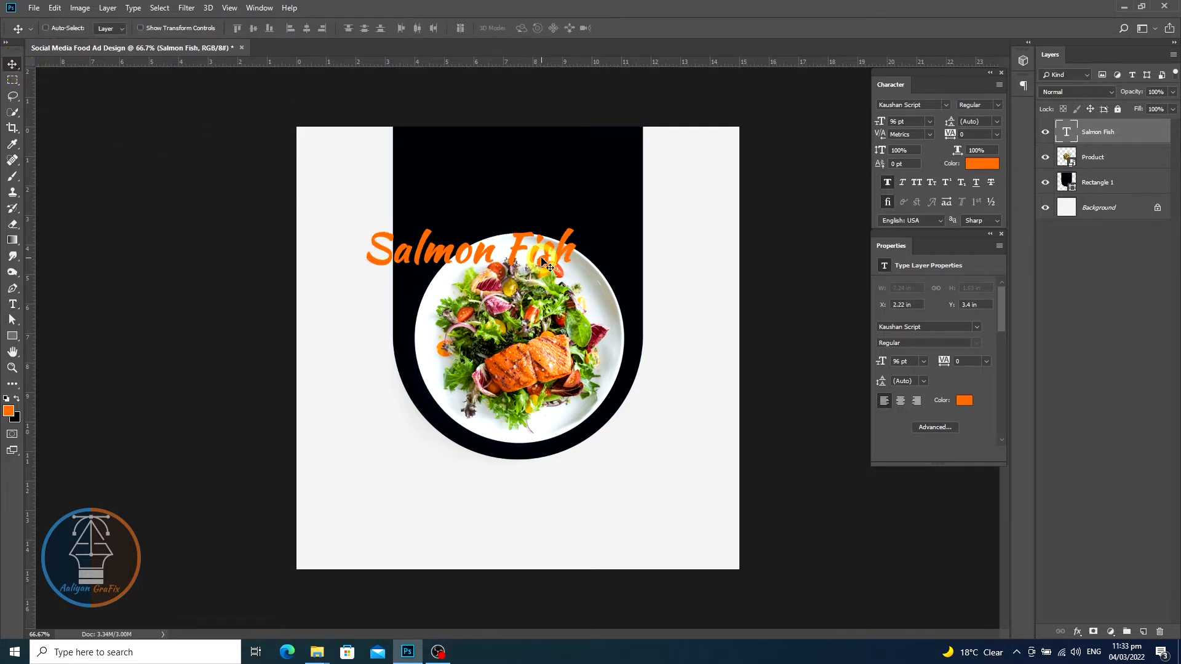
drag(548, 255, 600, 179)
ctrl+click(1135, 182)
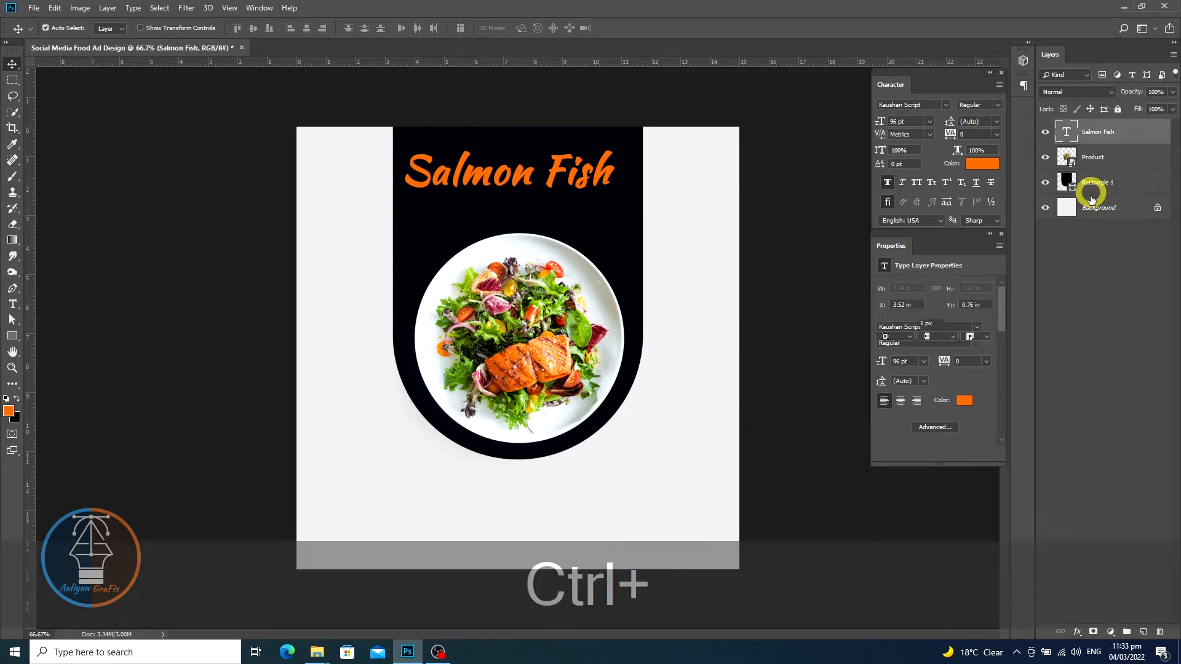
click(307, 29)
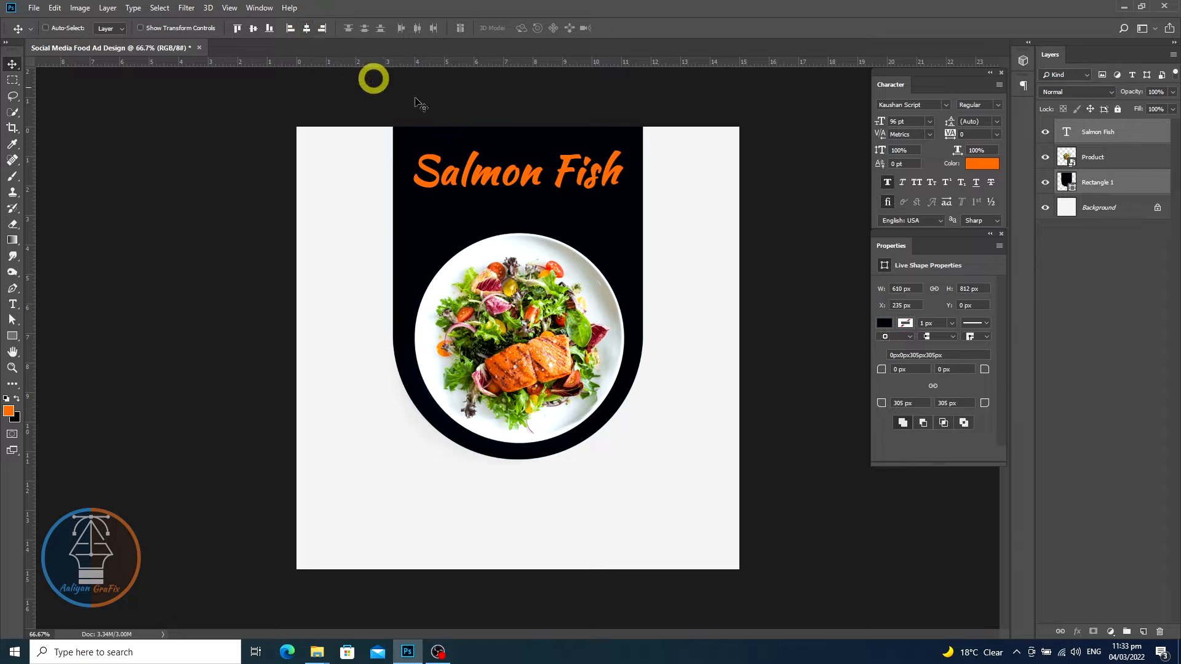
- Select only the heading layer and nudge the heading slightly downward
ctrl+click(1061, 138)
click(1061, 138)
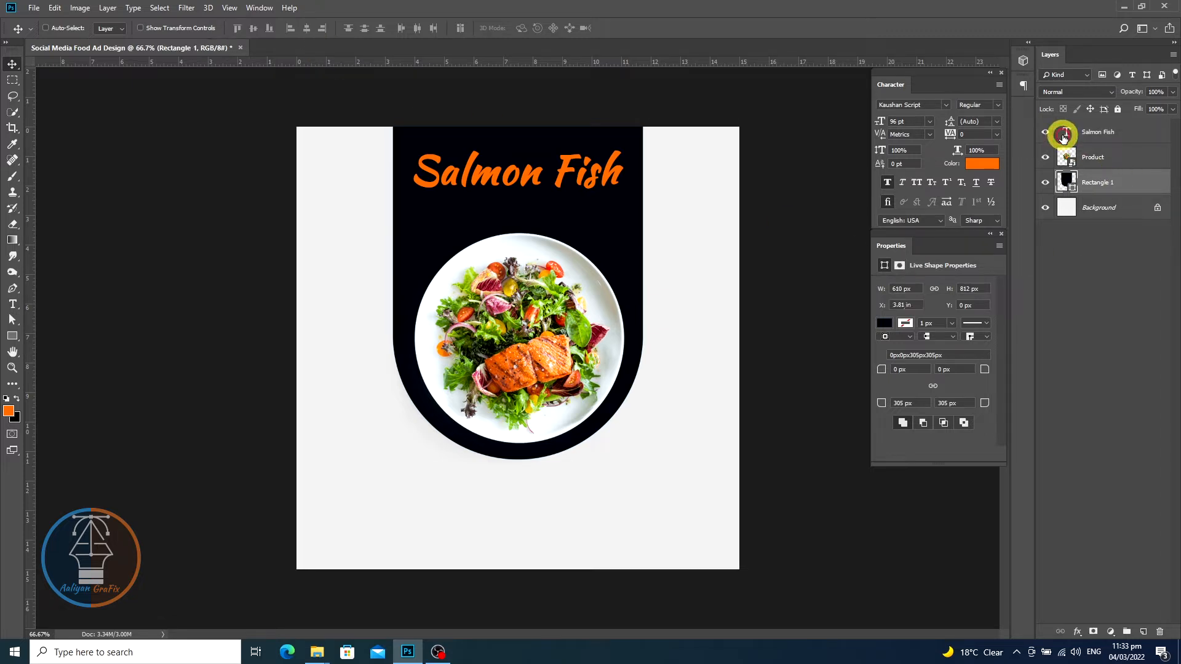
click(1070, 132)
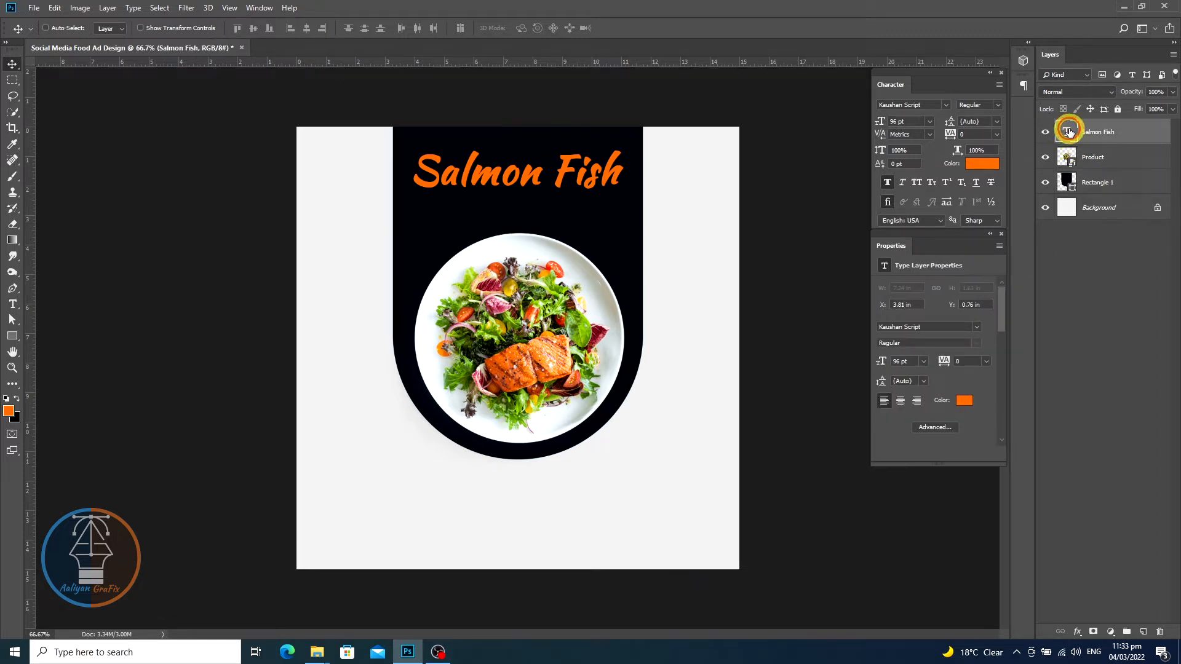
key(Down)
key(Down)
key(Down)
key(Down)
key(Down)
key(Down)
key(Down)
key(Down)
key(Down)
key(Down)
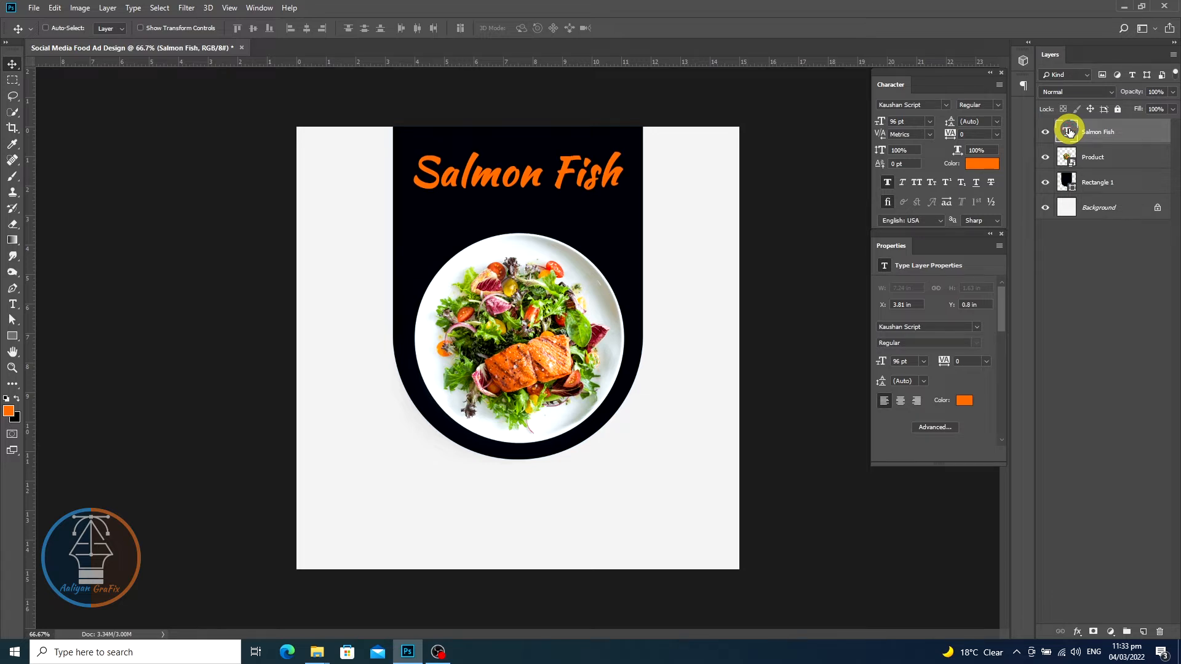
key(Down)
key(Down)
key(Down)
key(Down)
key(Down)
key(Down)
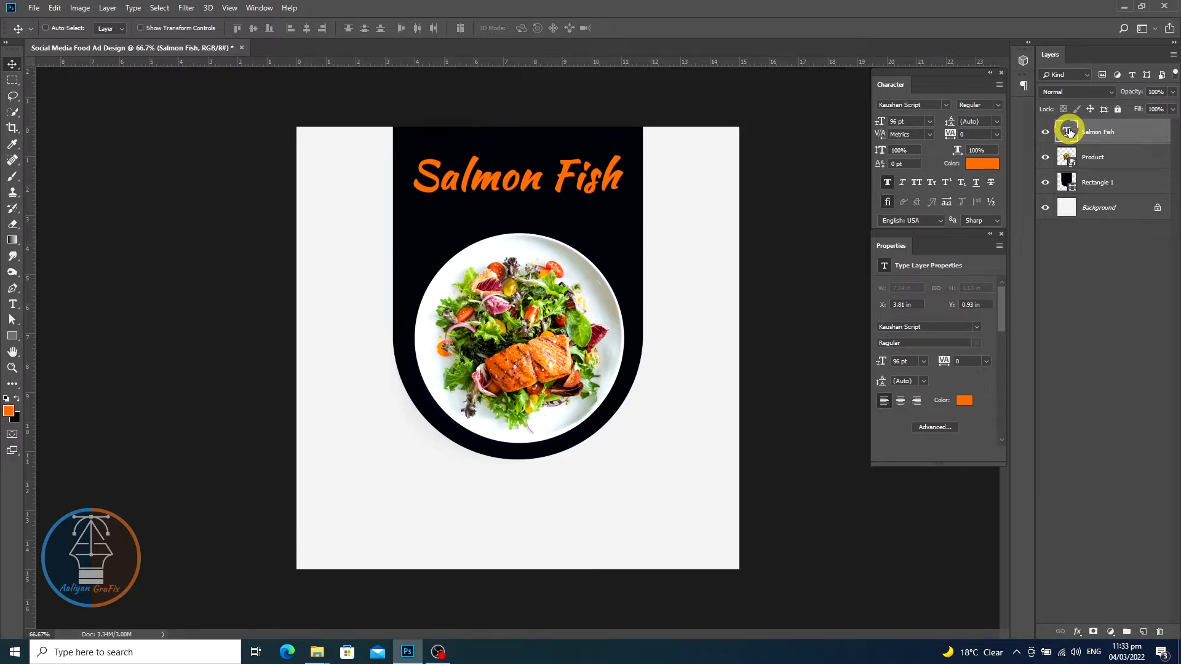
key(Down)
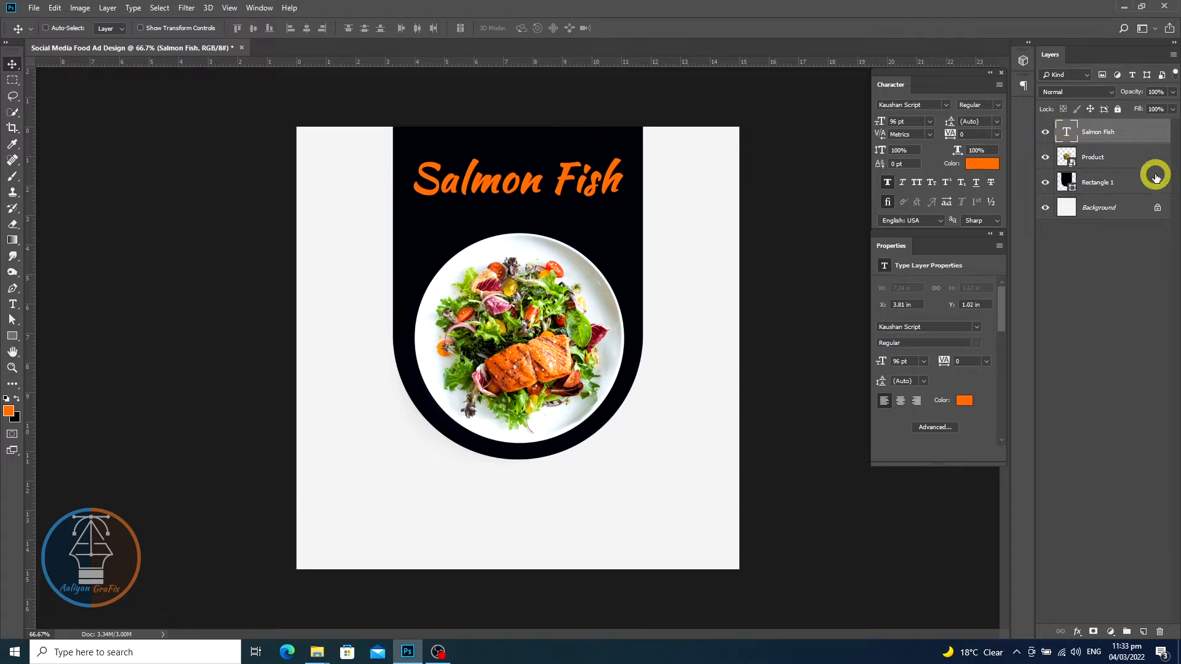
- Group the heading, product image and rectangle layers together
ctrl+click(1132, 157)
ctrl+click(1147, 188)
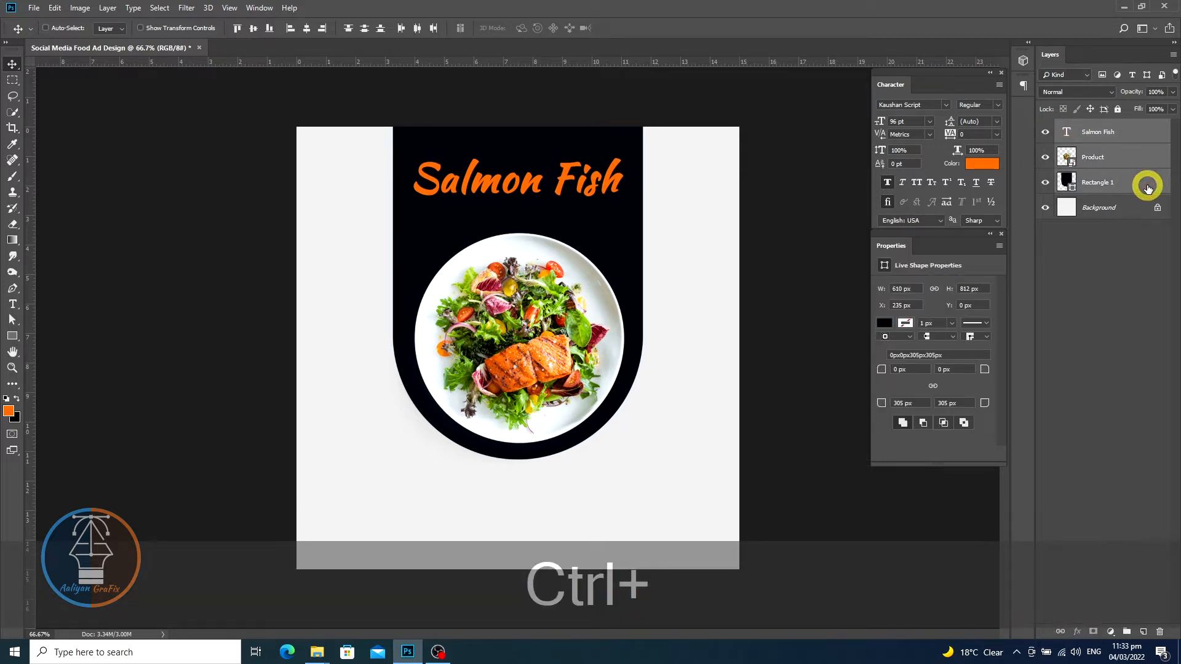
key(ctrl+g)
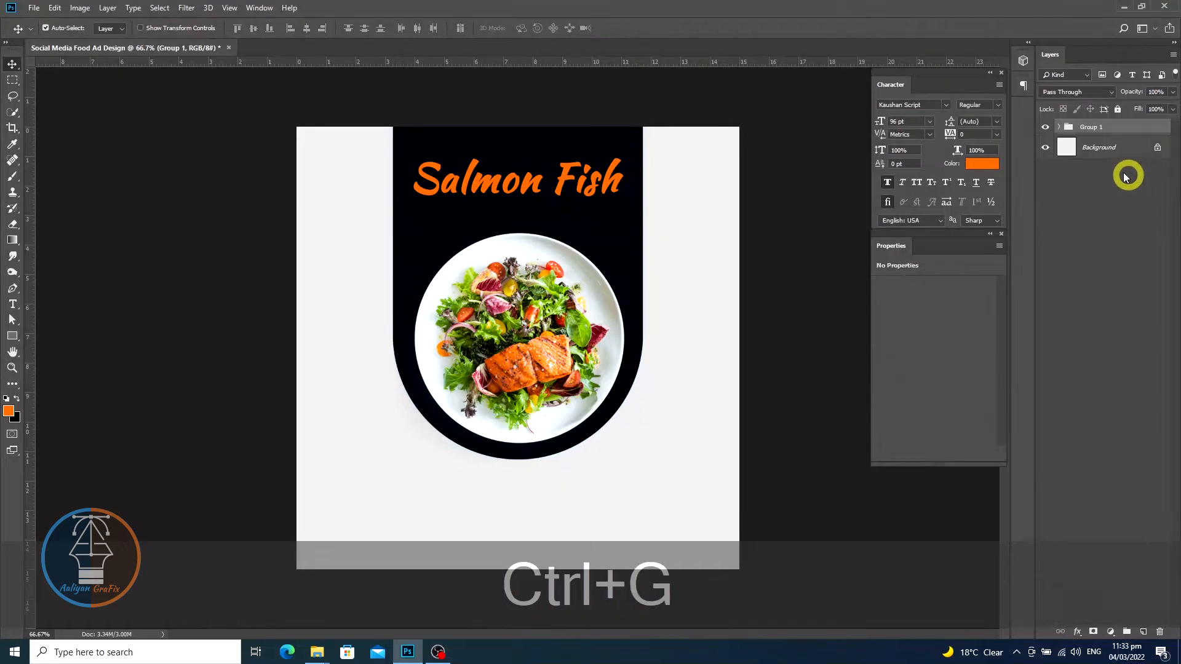
- Rename the new group as Product
double_click(1094, 127)
text(P)
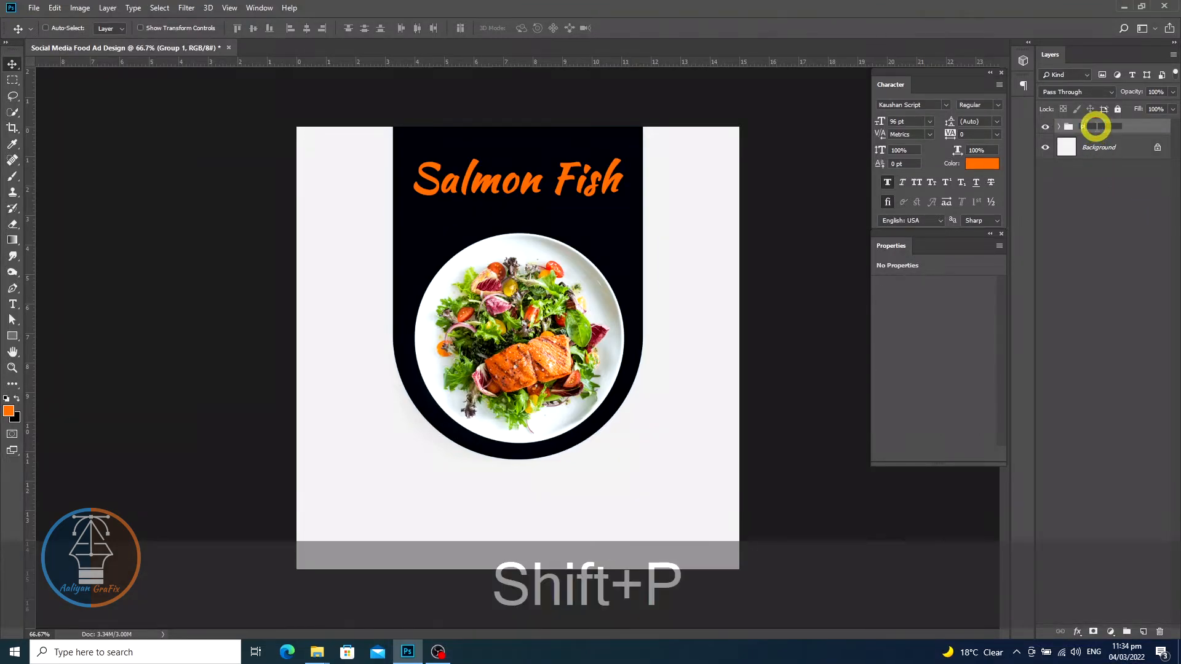
text(roduct)
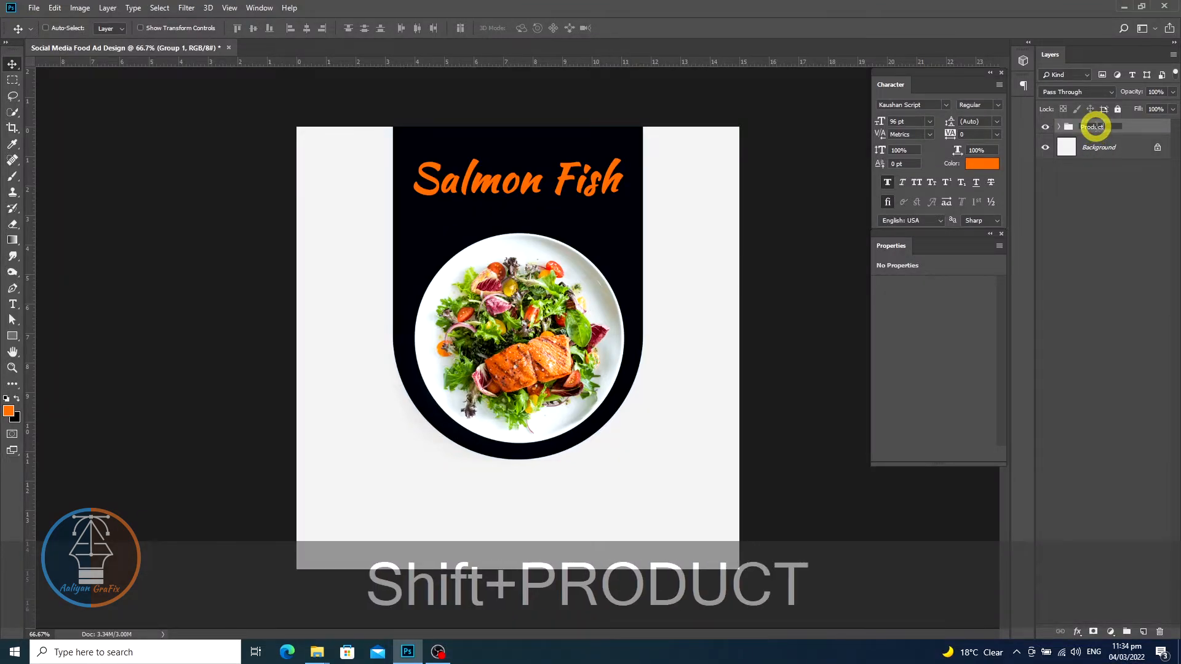
text(`)
key(BackSpace)
key(Return)
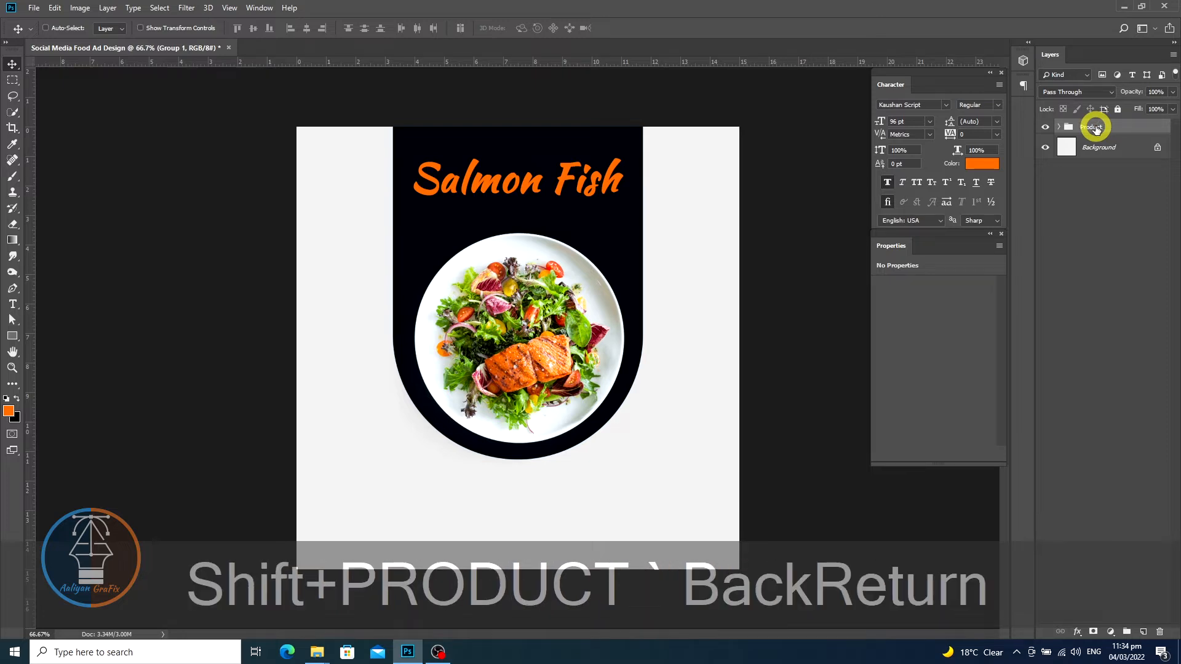
- Create a 140 × 140 px ellipse on a layer just above the background
click(1118, 149)
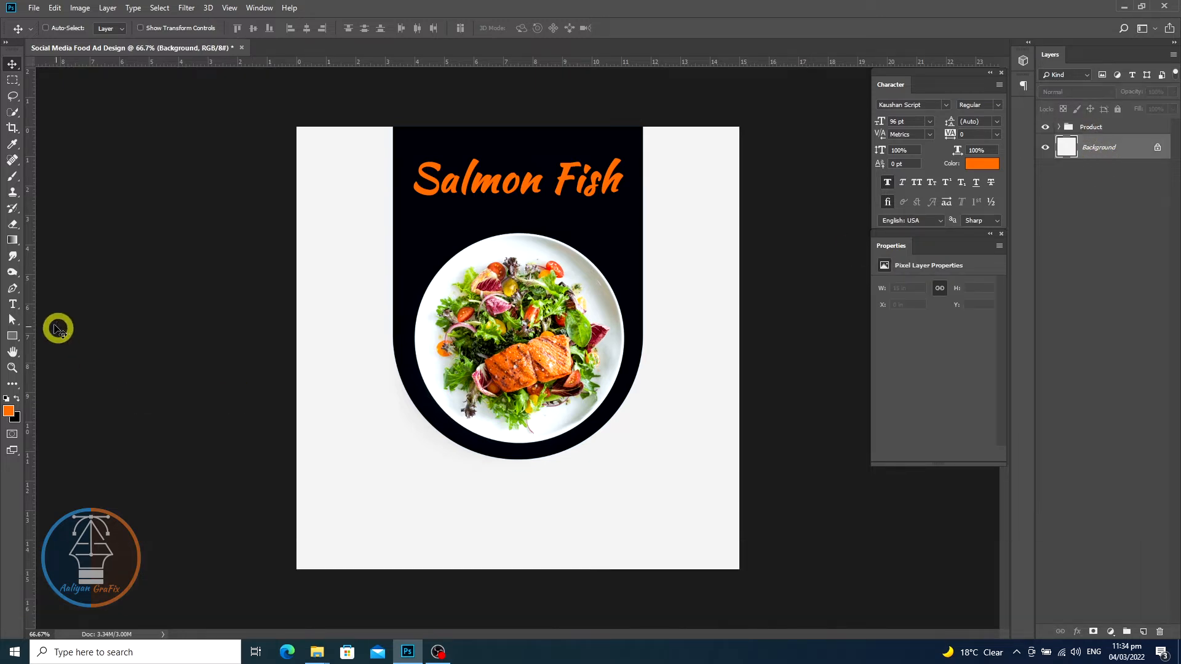
click(13, 339)
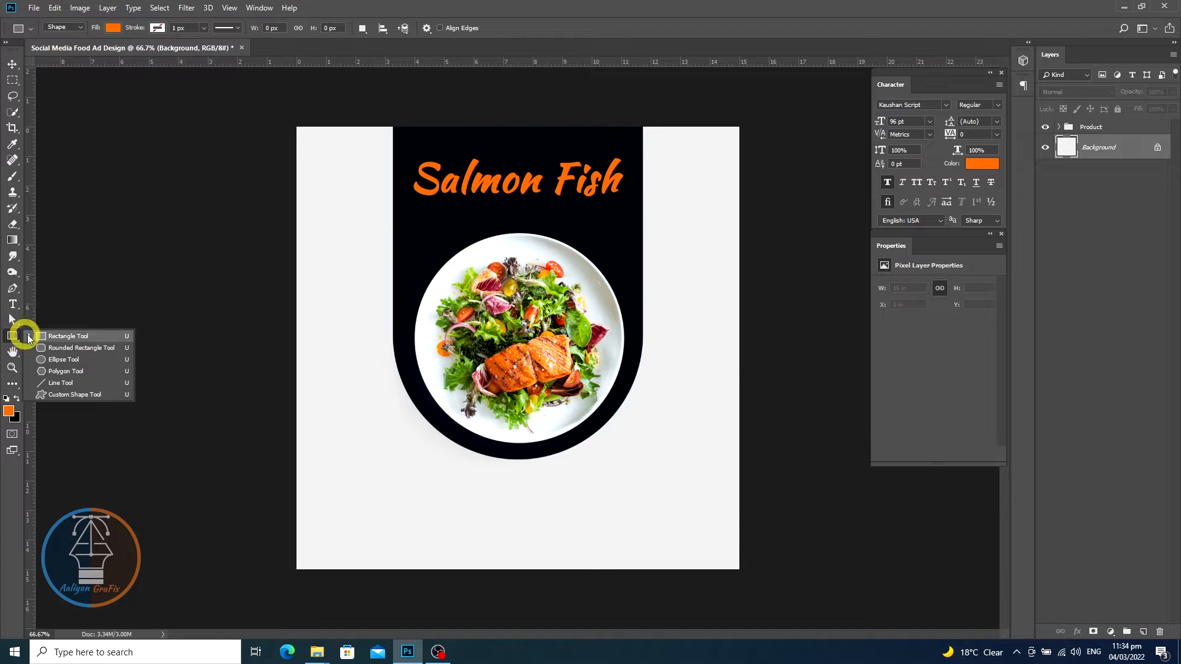
click(65, 362)
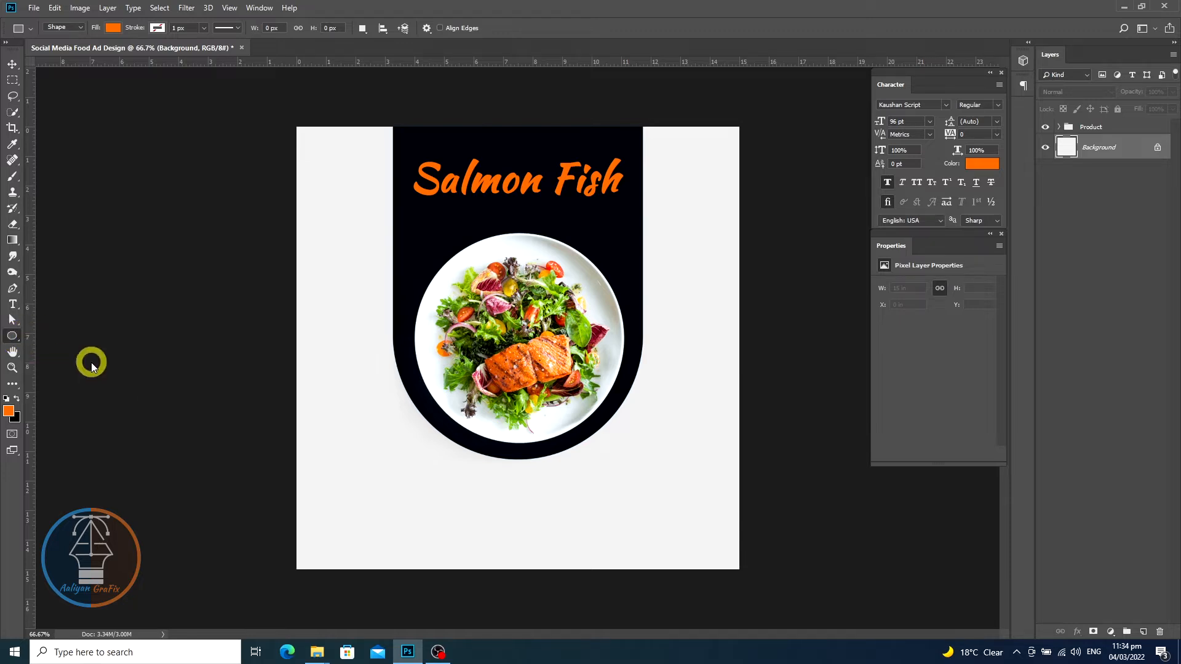
click(640, 314)
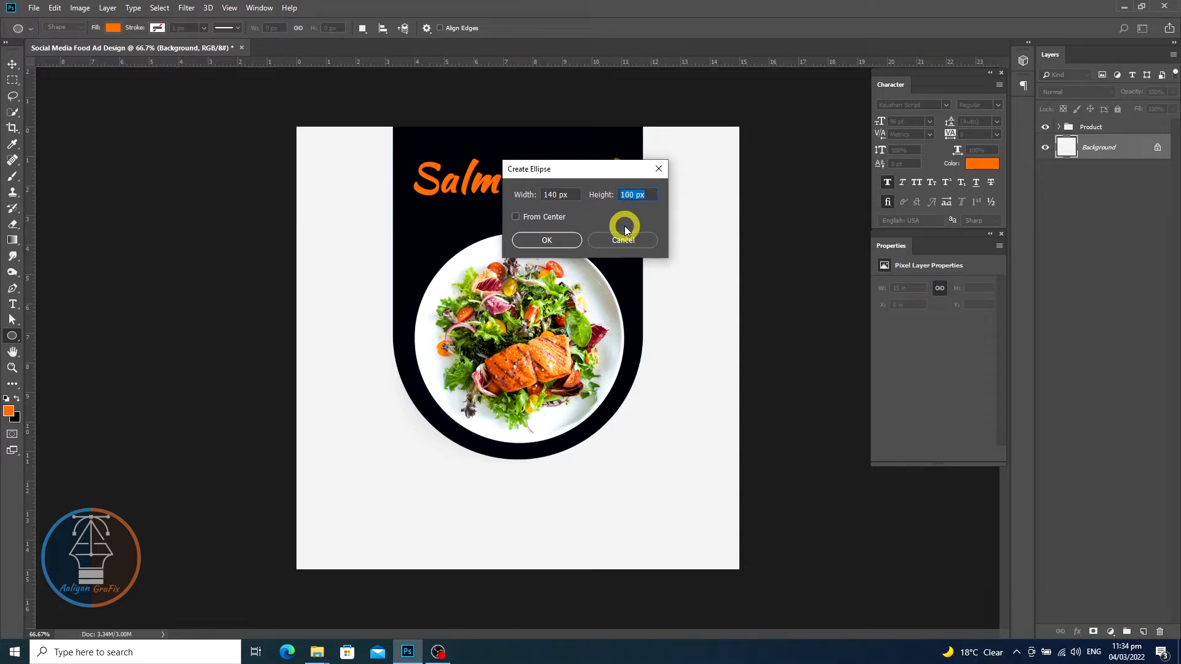
text(140)
click(562, 242)
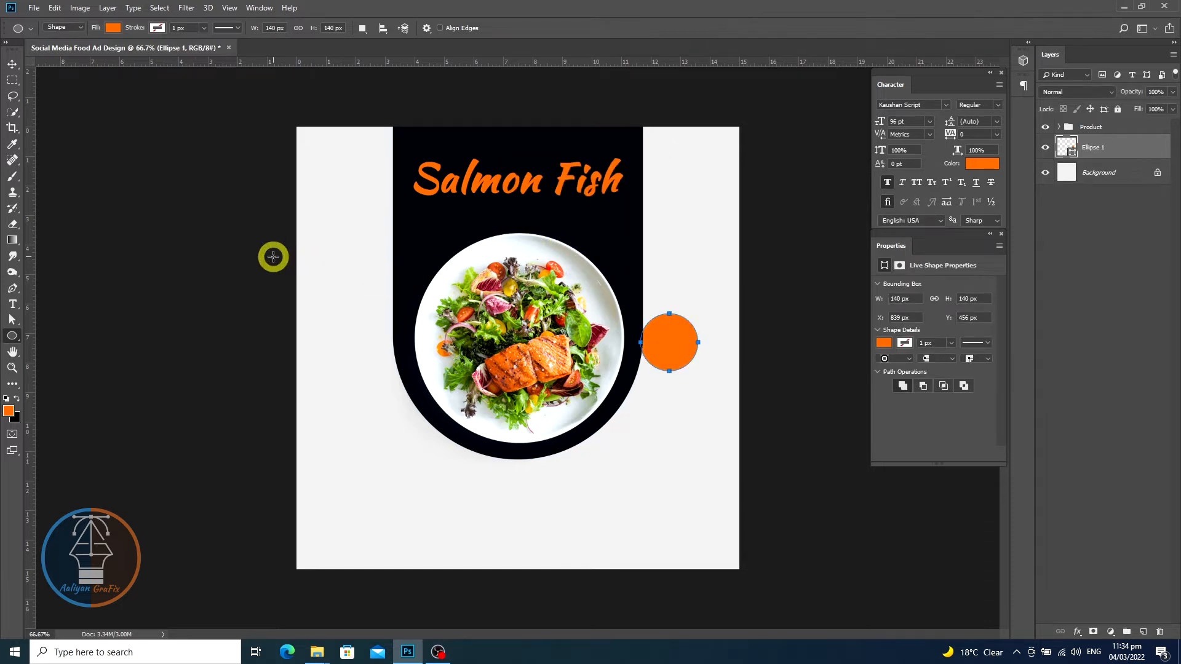
- Move the orange circle onto the panel's right edge beside the heading and bring its layer to the top
click(13, 64)
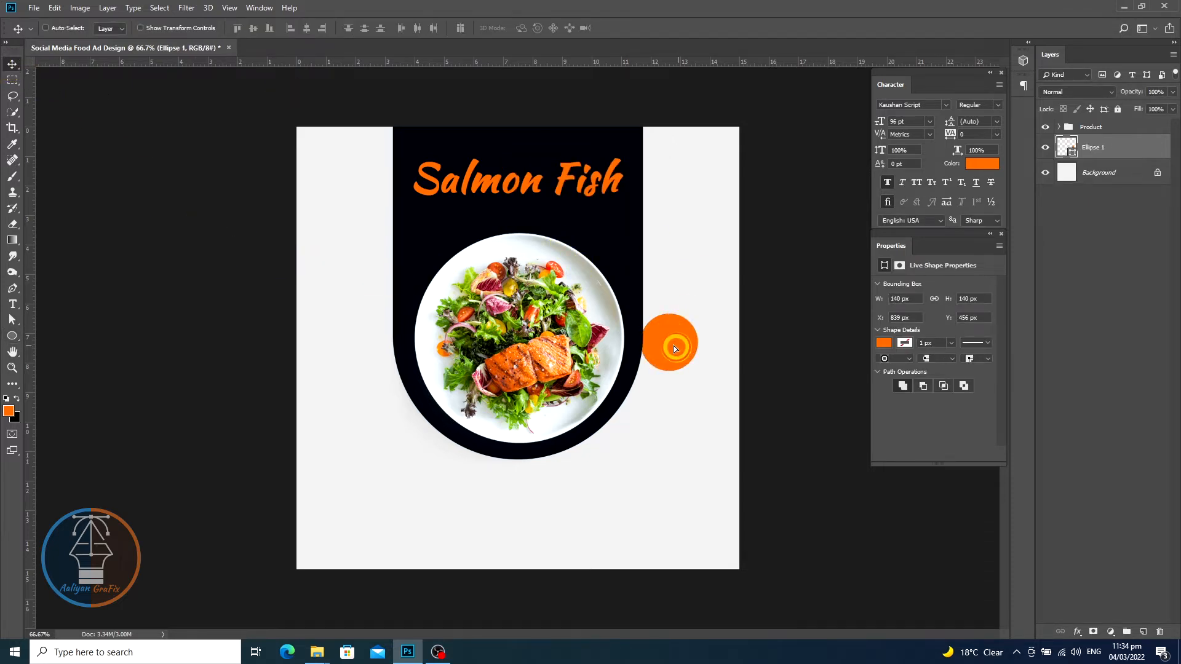
drag(672, 335, 631, 266)
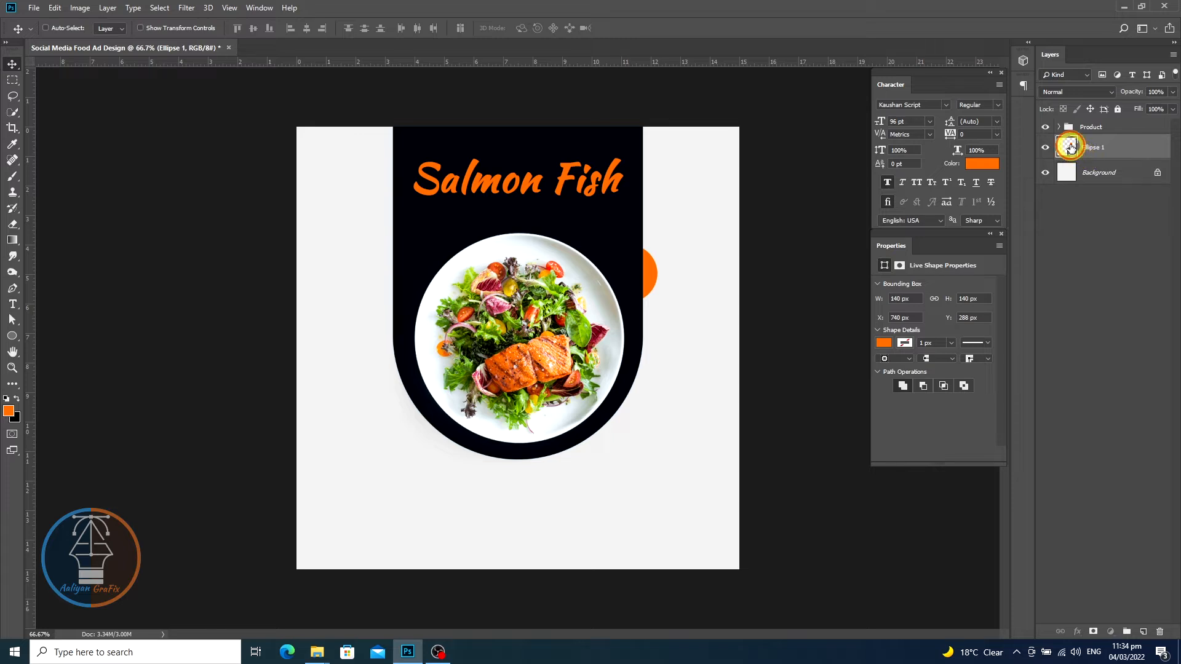
drag(1071, 147, 1075, 119)
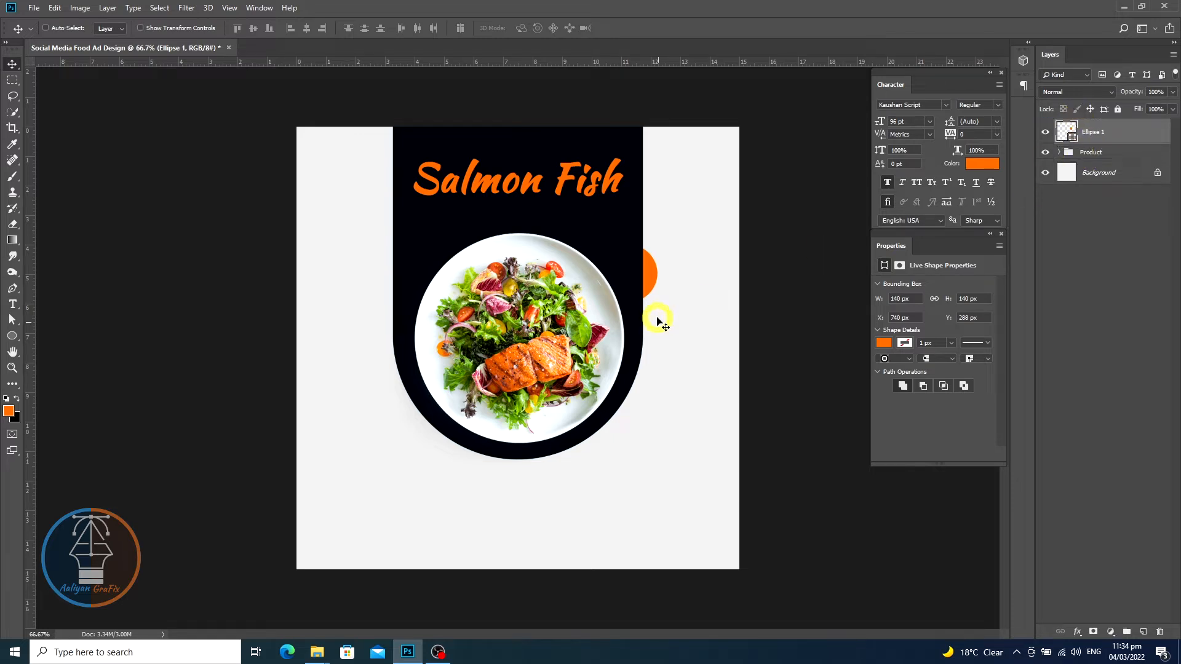
drag(638, 284, 651, 256)
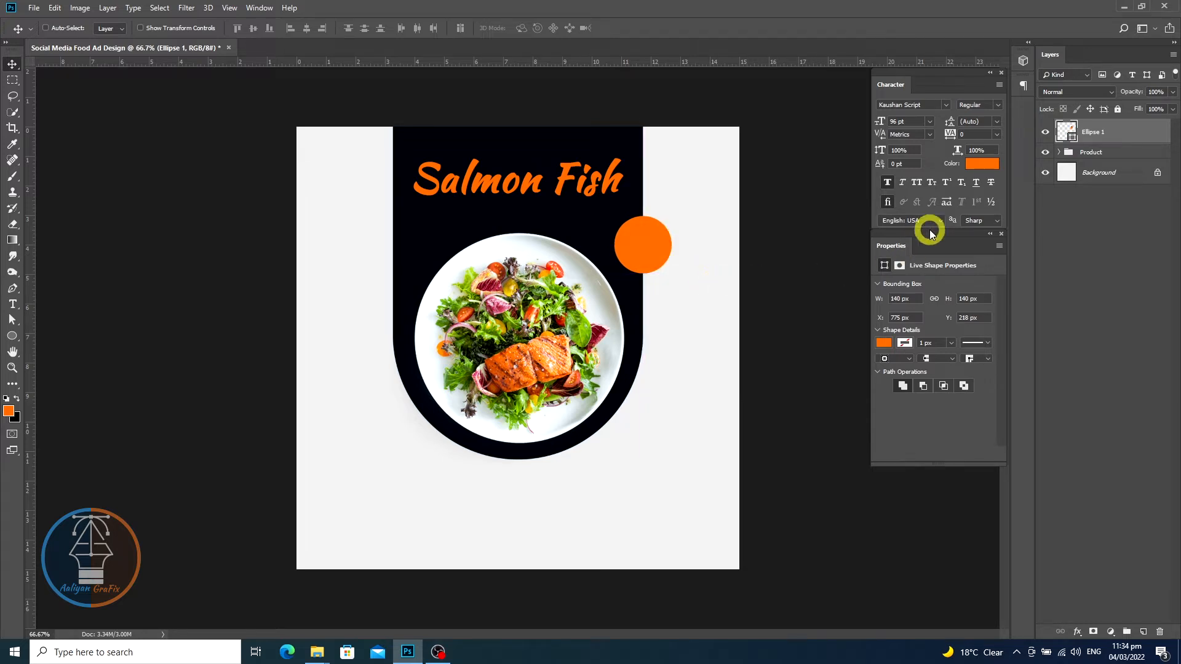
- Add a Stroke and an Inner Shadow effect to the circle, sampling the dark panel colour for the shadow
double_click(1127, 137)
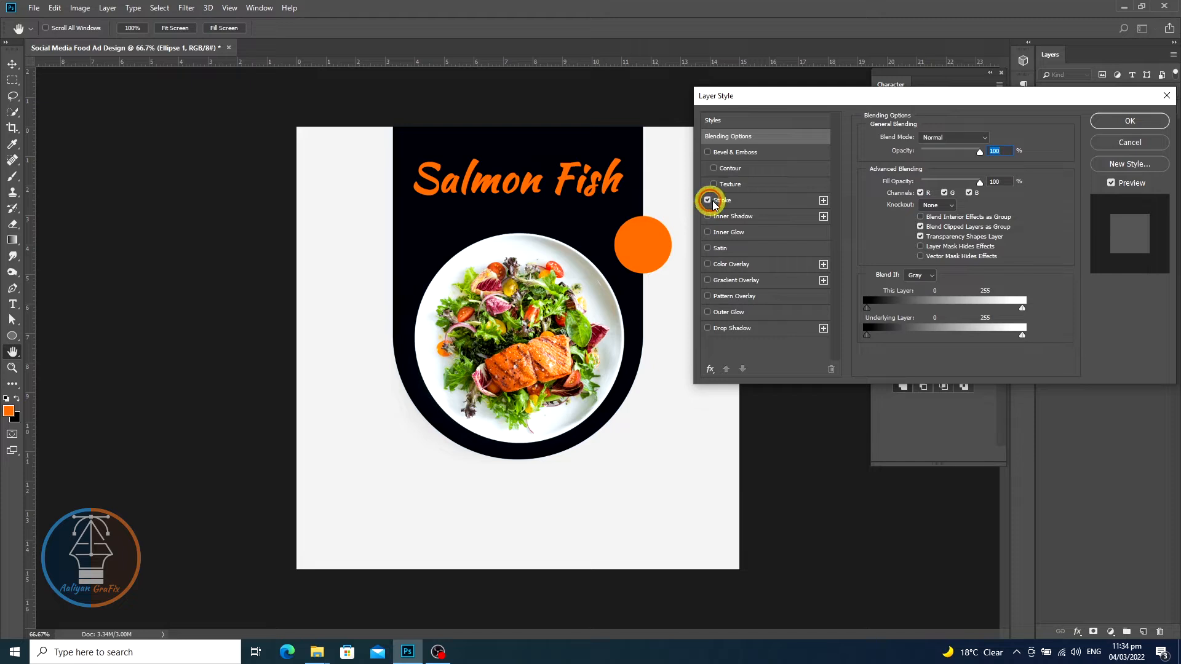
click(738, 200)
click(971, 139)
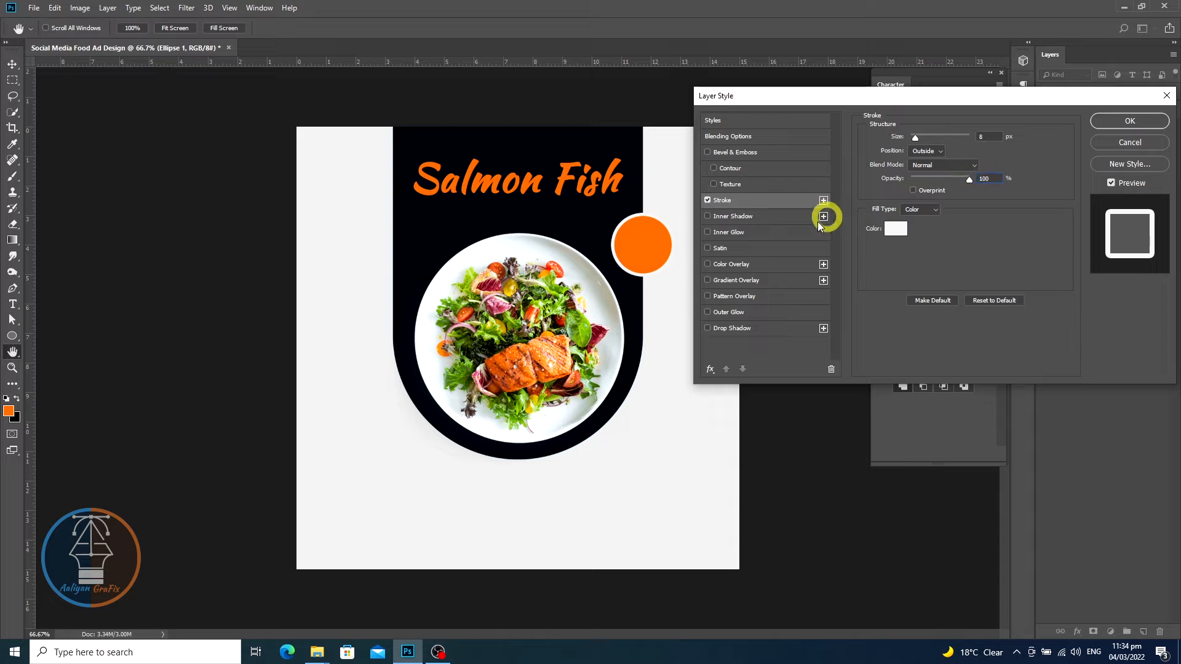
click(707, 217)
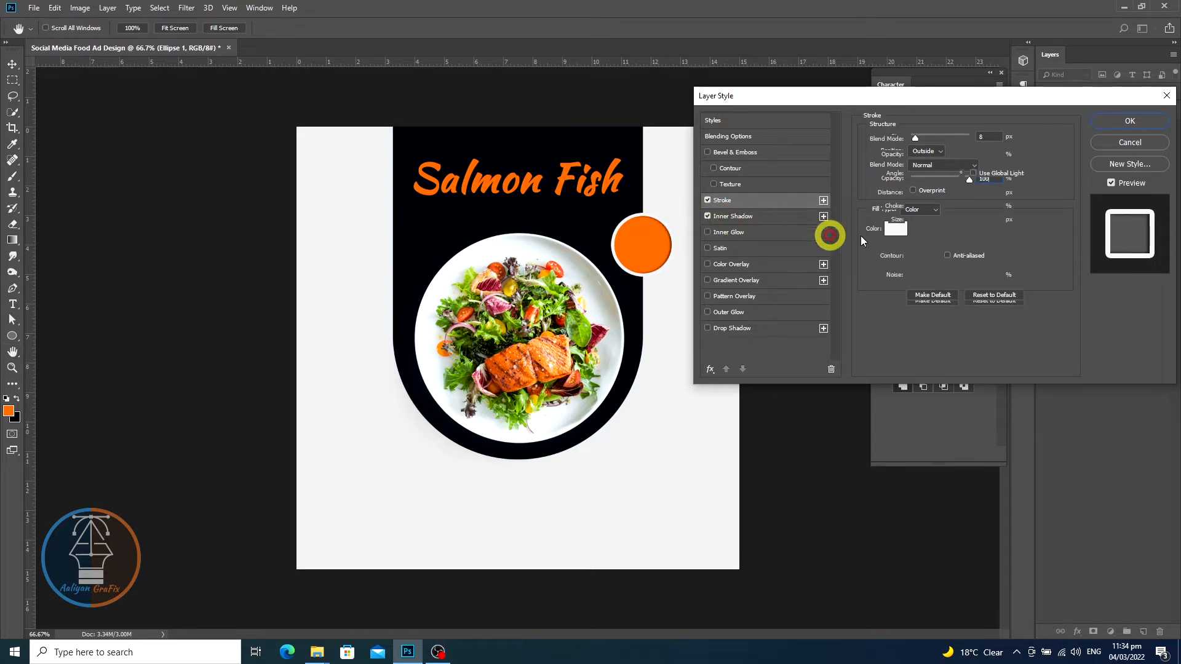
click(812, 219)
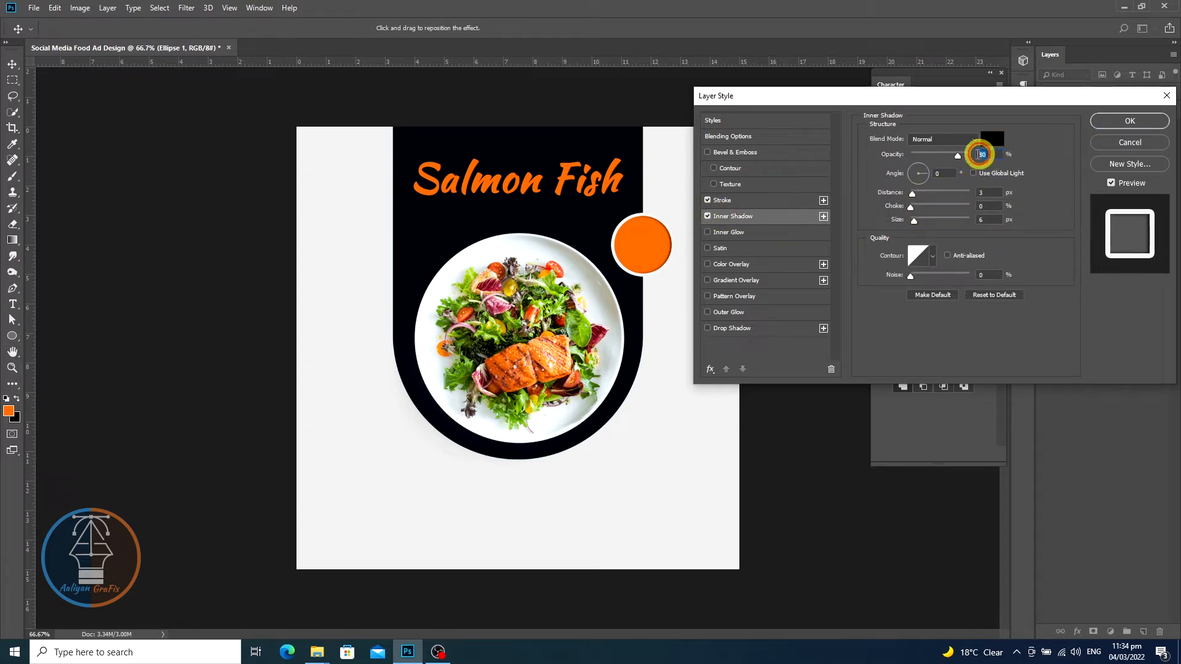
click(992, 139)
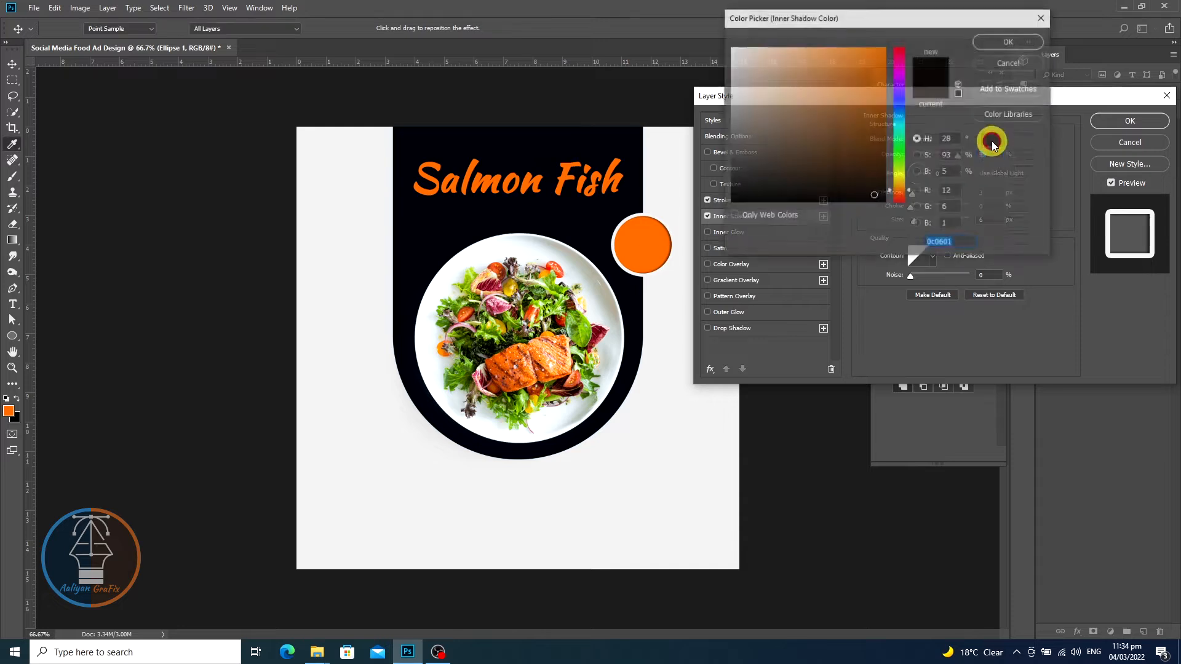
click(588, 220)
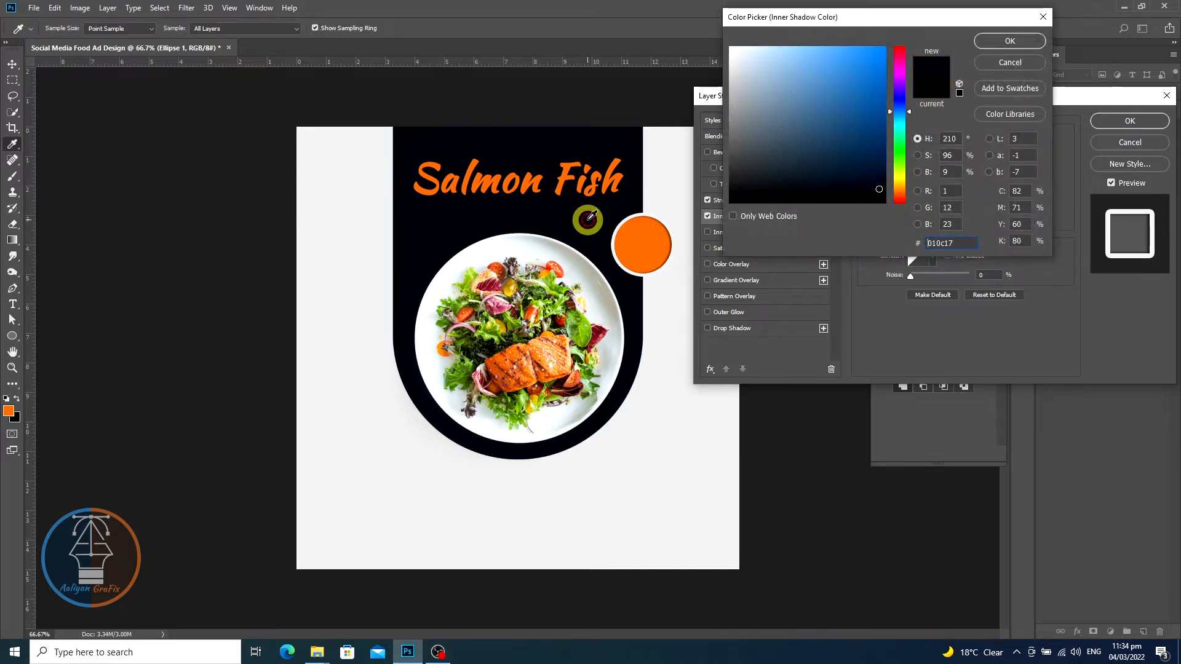
click(1010, 41)
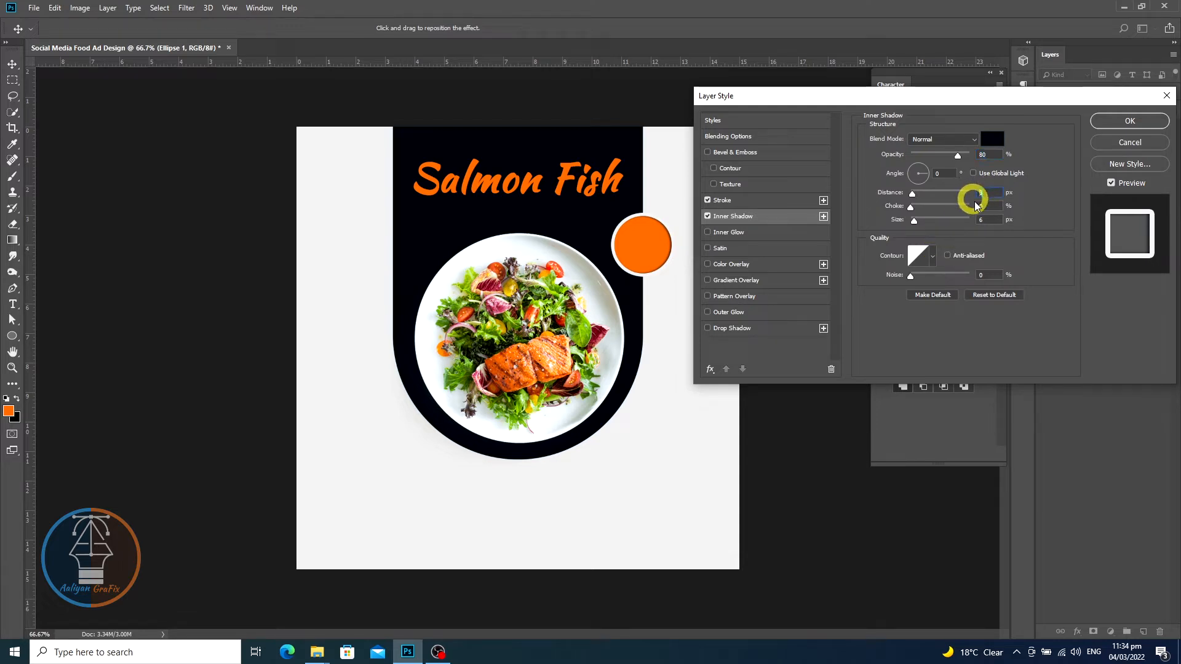
drag(992, 221, 935, 222)
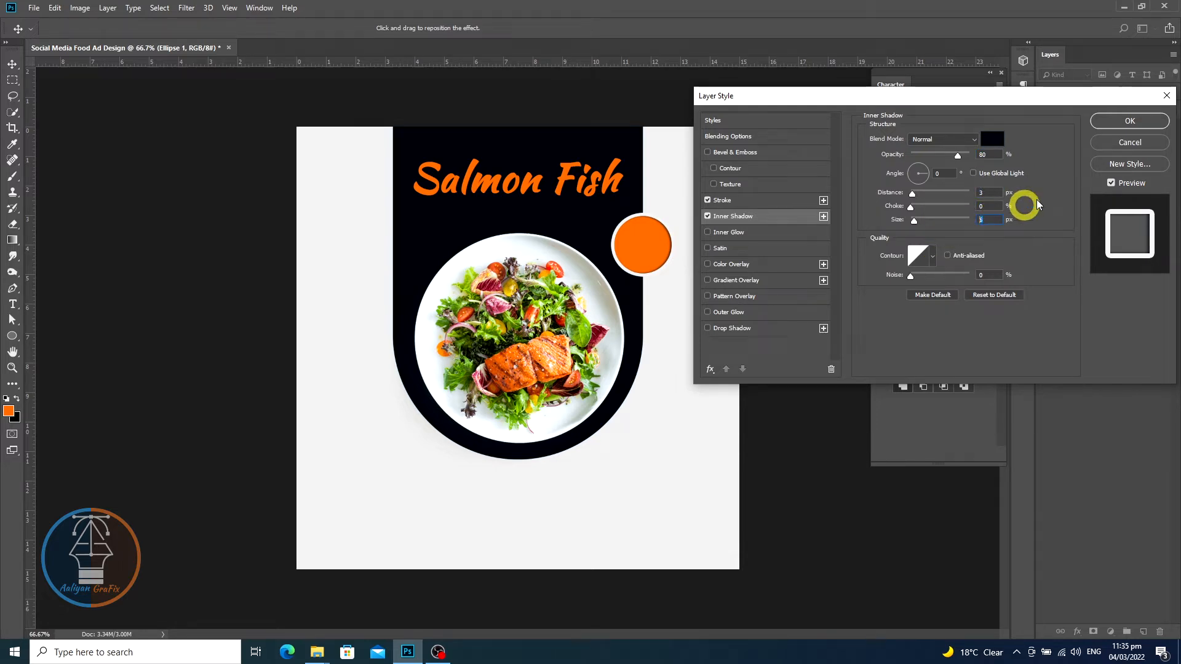
click(1113, 130)
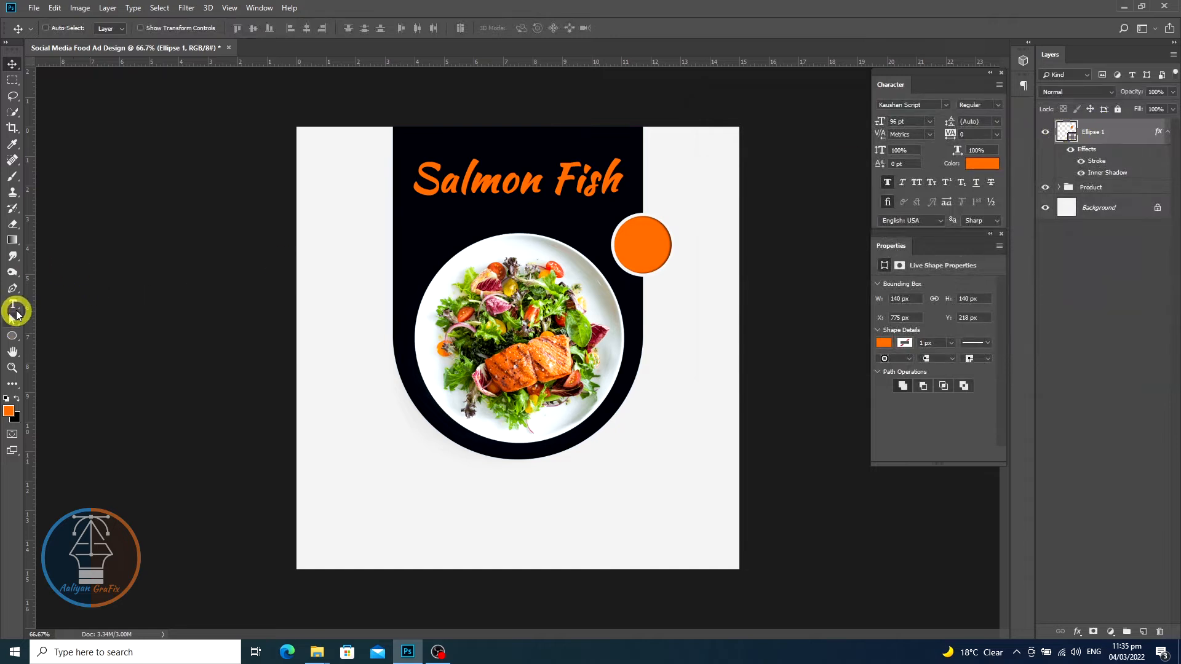
- Type the price "$20" below the plate and move it onto the orange circle
click(13, 305)
click(439, 524)
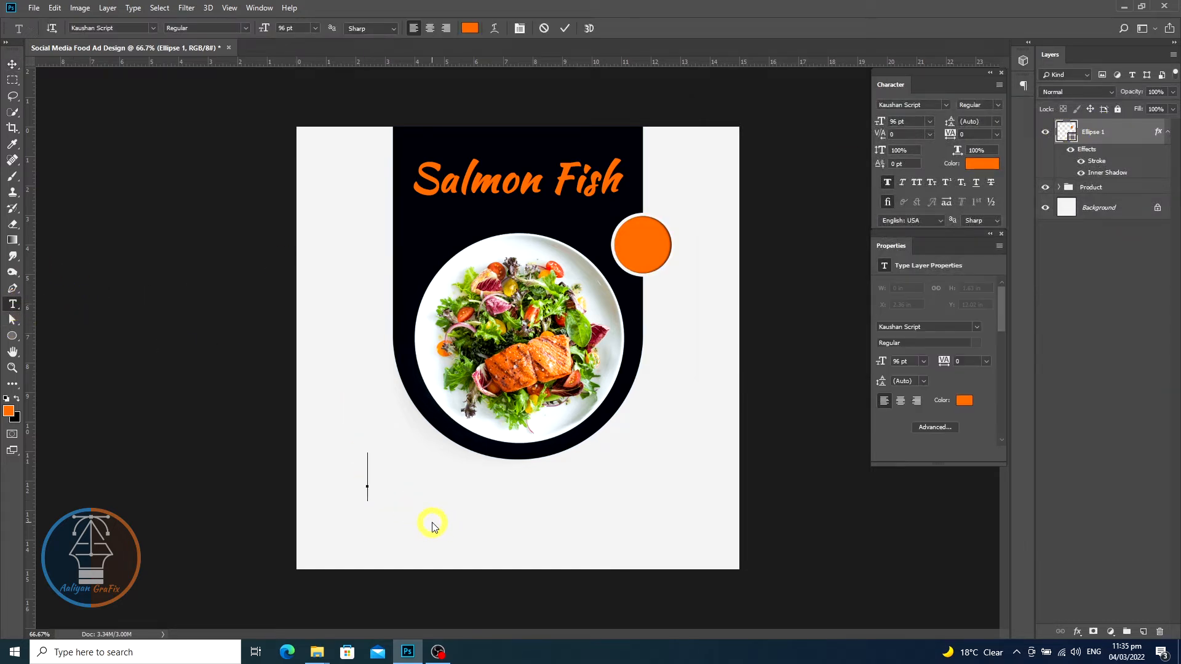
text($20)
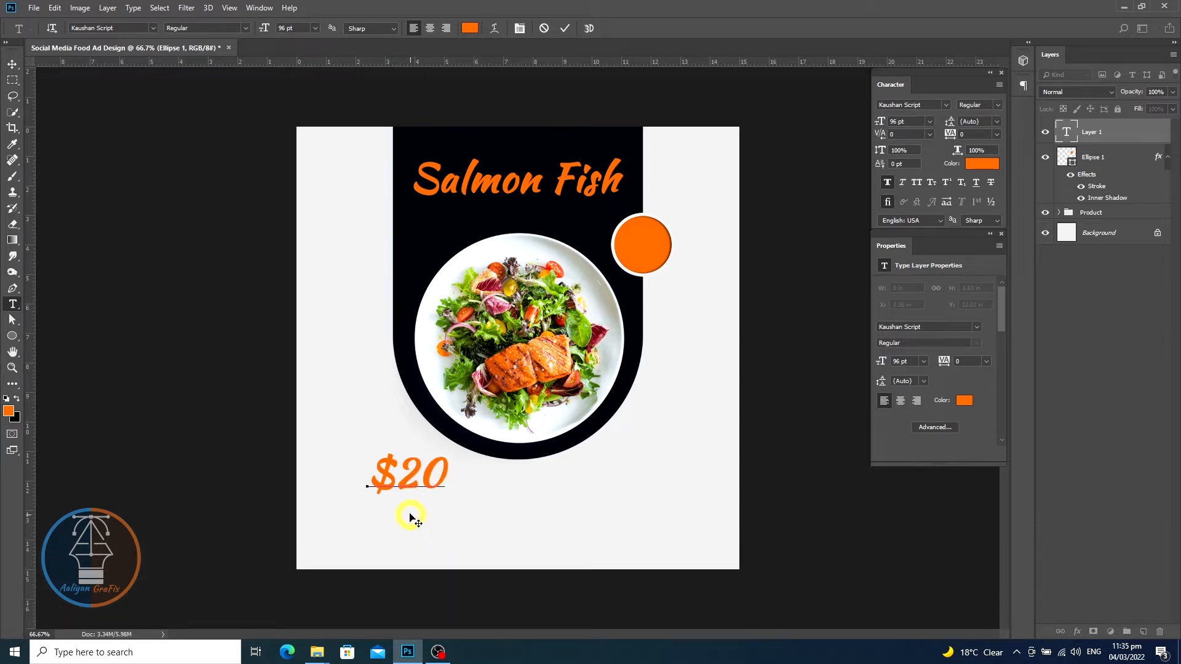
click(12, 64)
click(256, 213)
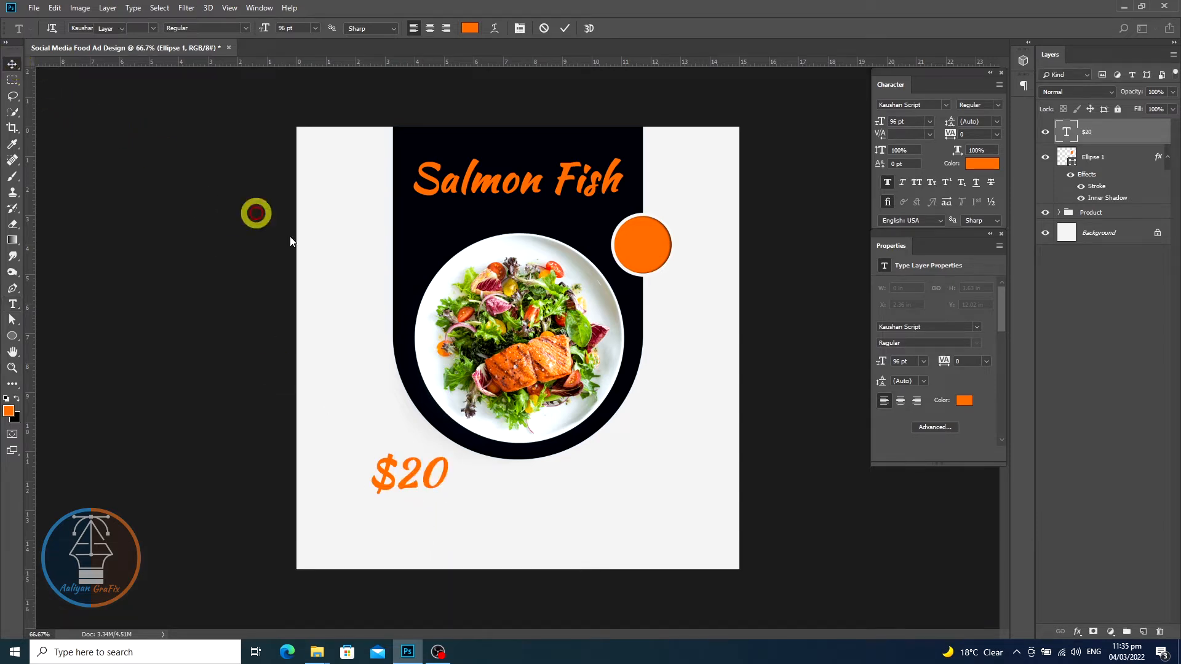
drag(424, 494, 654, 263)
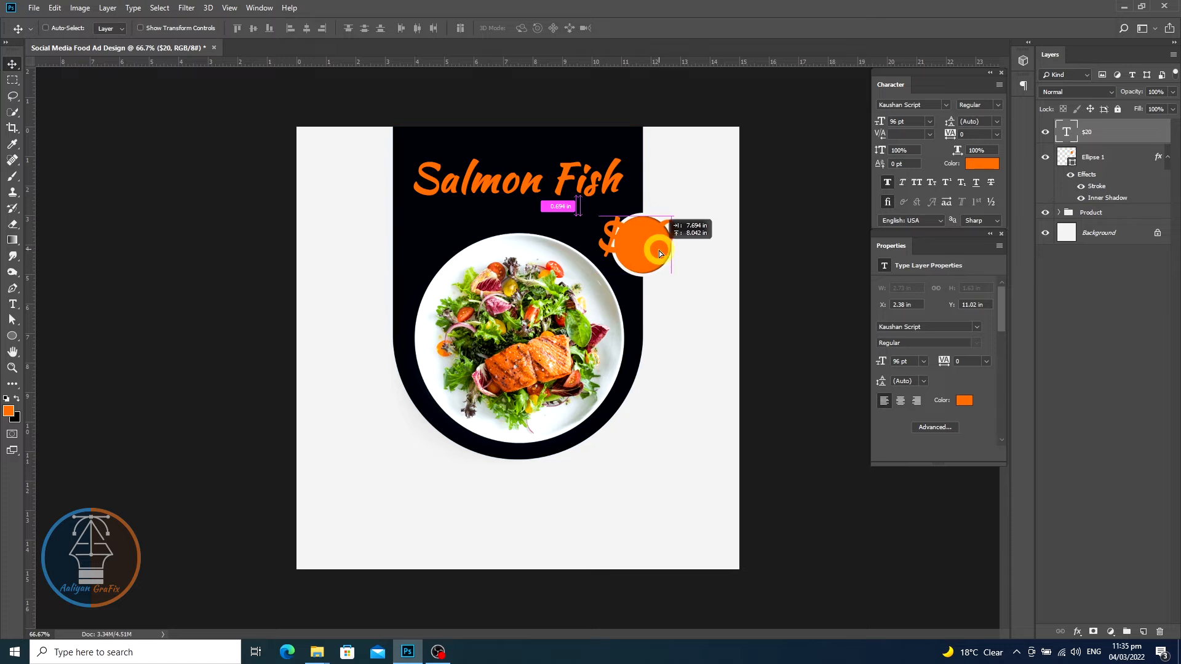
- Change the price text's font to Lato Regular at 72 pt
double_click(1068, 133)
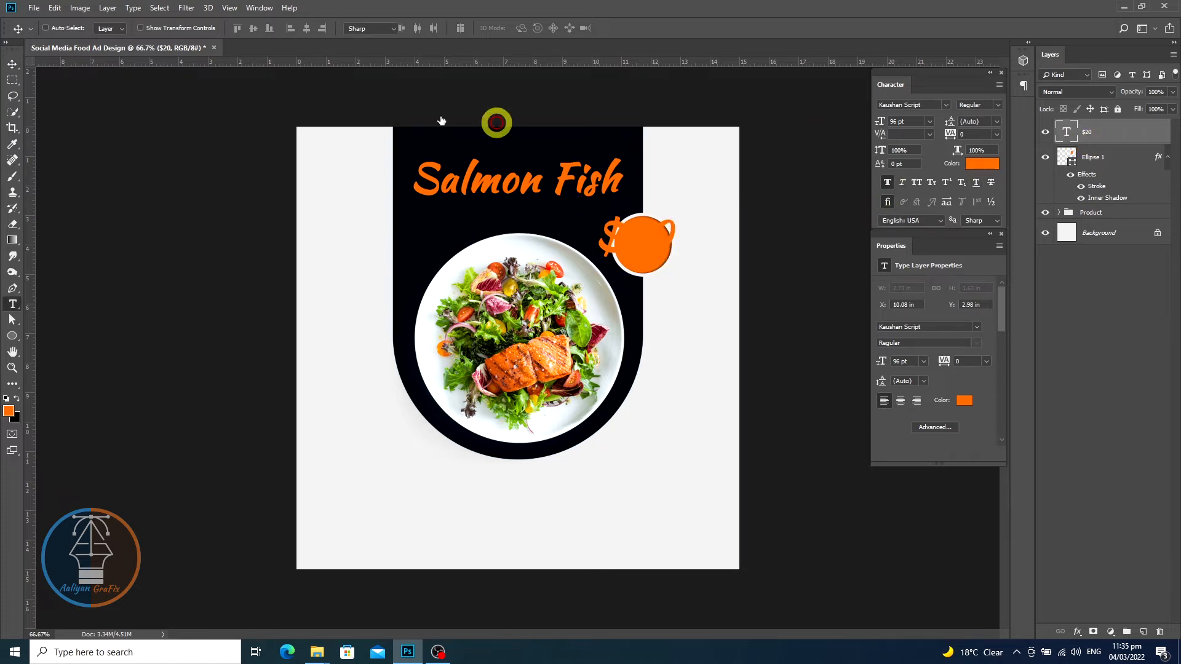
click(151, 28)
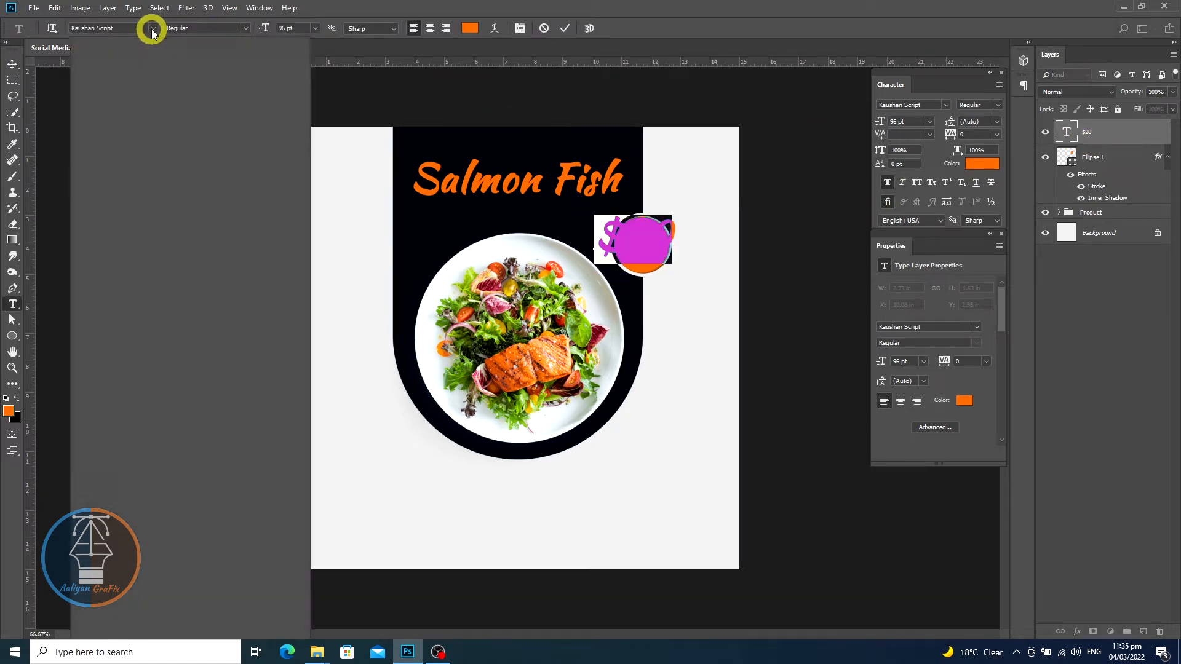
click(114, 81)
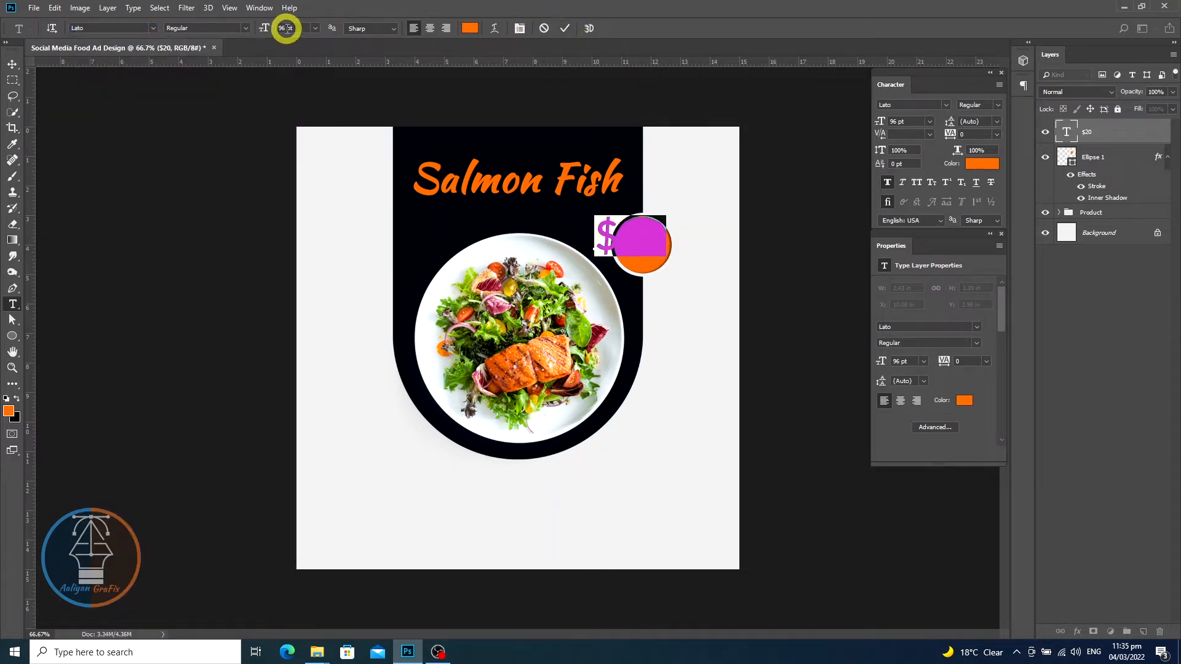
click(260, 30)
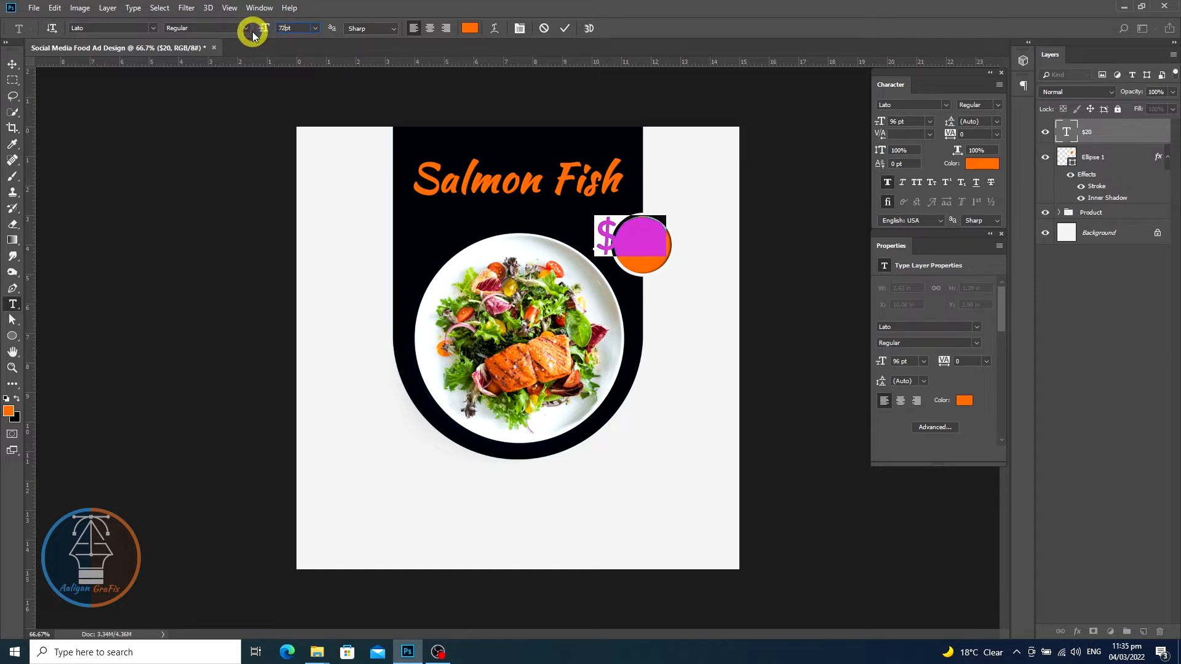
text(72pt)
click(565, 28)
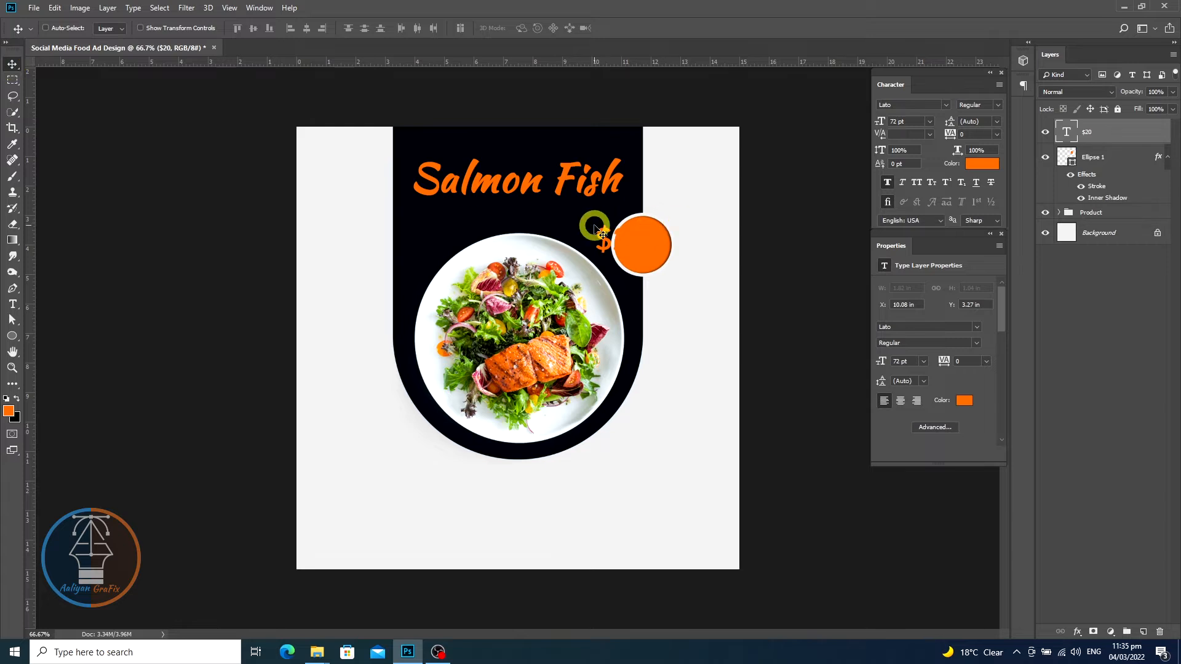
- Recolour the price text with the light grey sampled from the background and centre it on the orange circle
double_click(1068, 133)
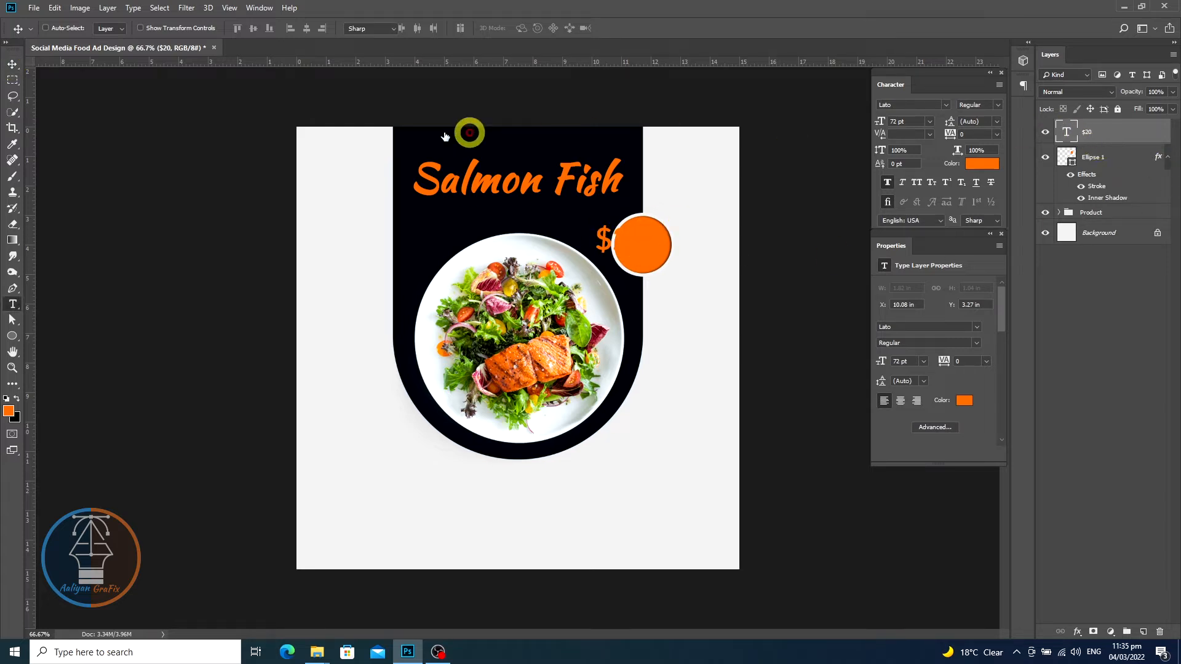
click(473, 35)
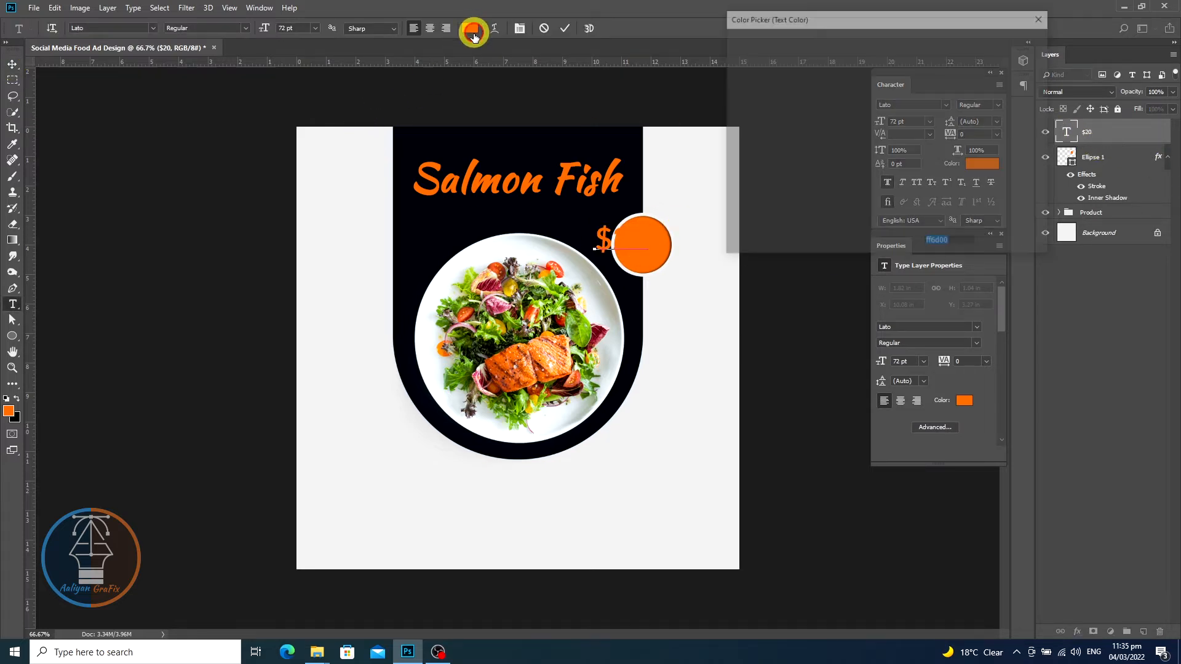
click(365, 272)
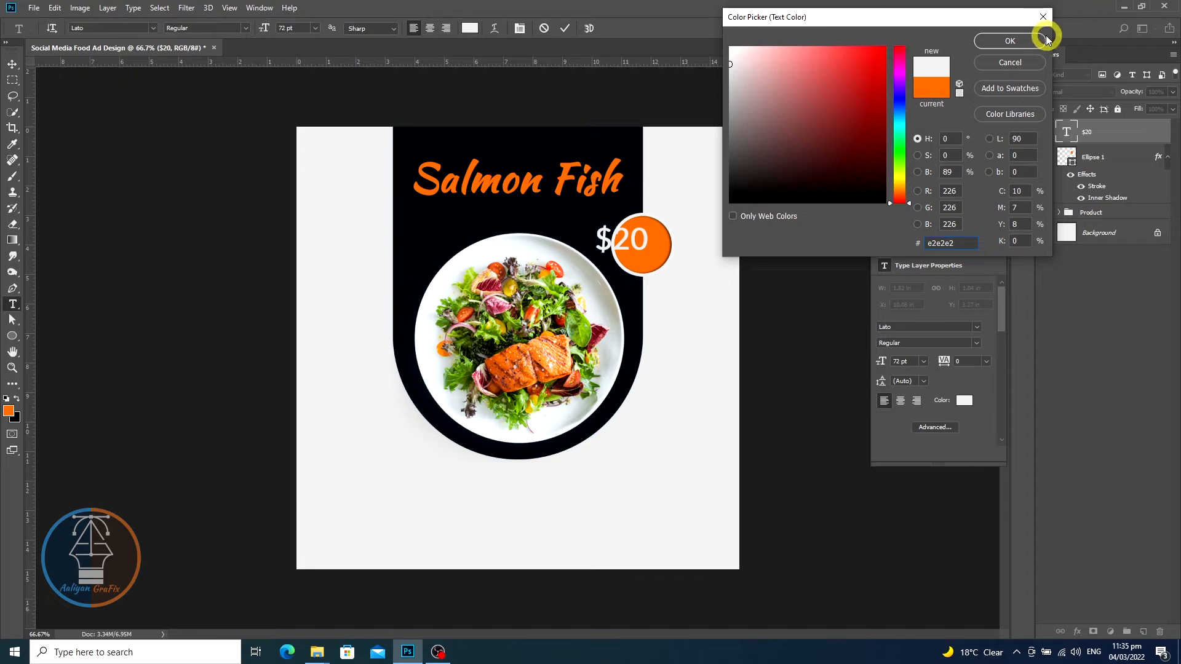
click(1012, 41)
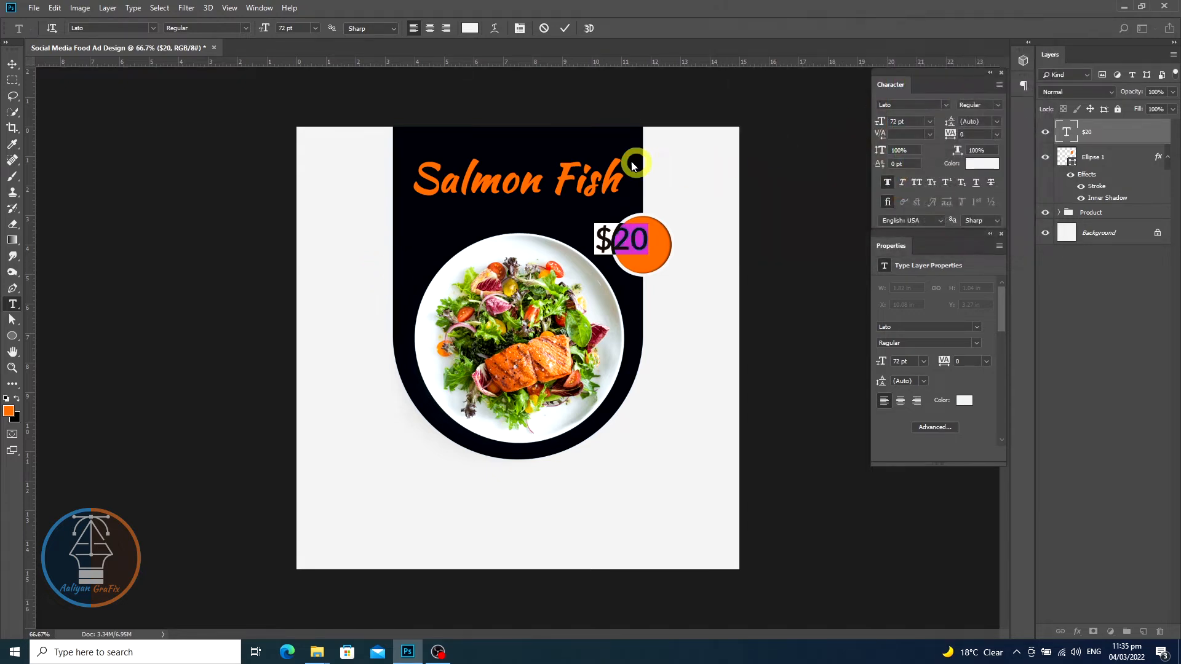
click(565, 29)
key(v)
drag(634, 246, 654, 253)
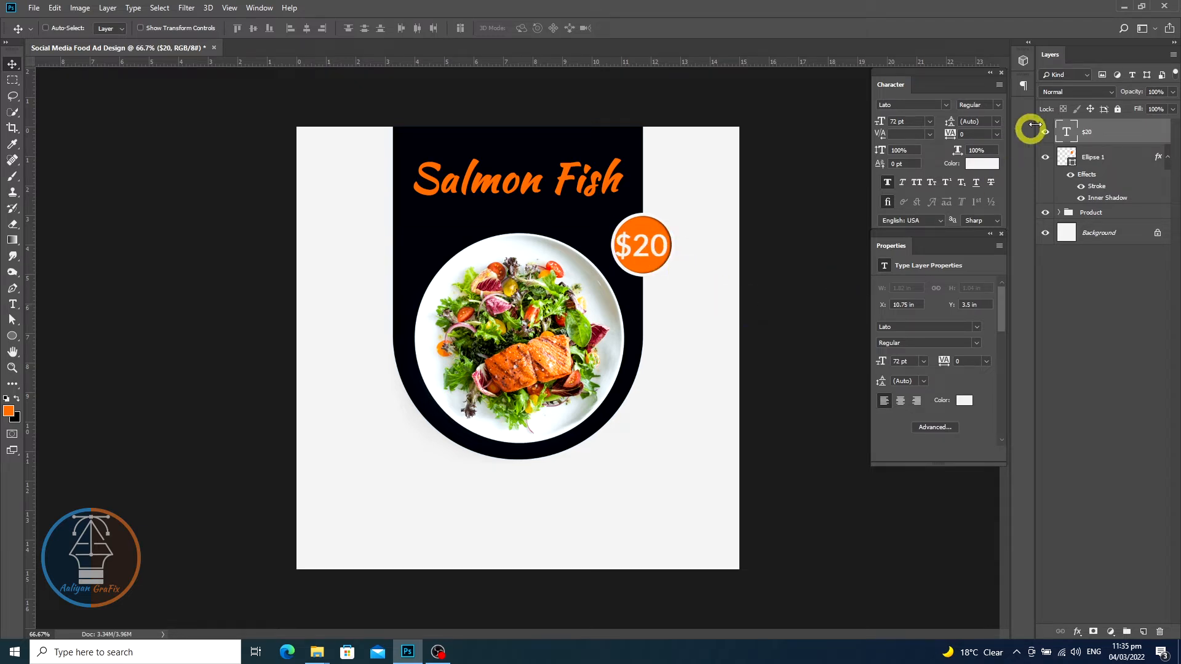
- Reduce the dollar sign to 36 pt and nudge the price text to re-centre it on the circle
double_click(625, 244)
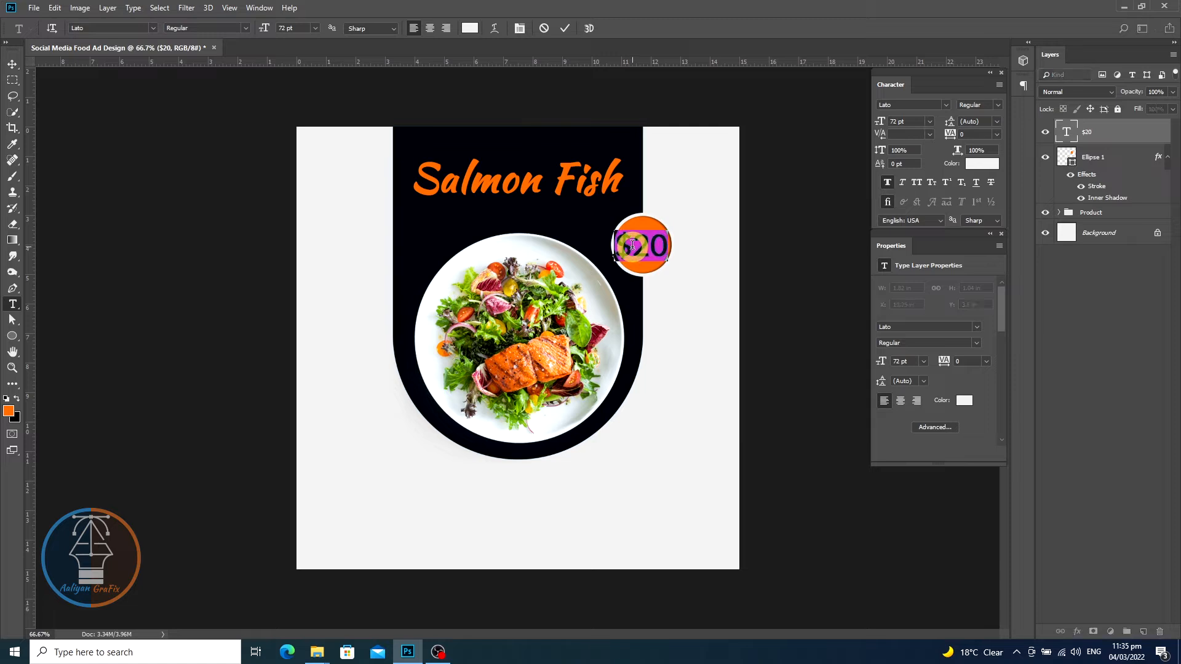
click(630, 248)
drag(629, 246, 612, 246)
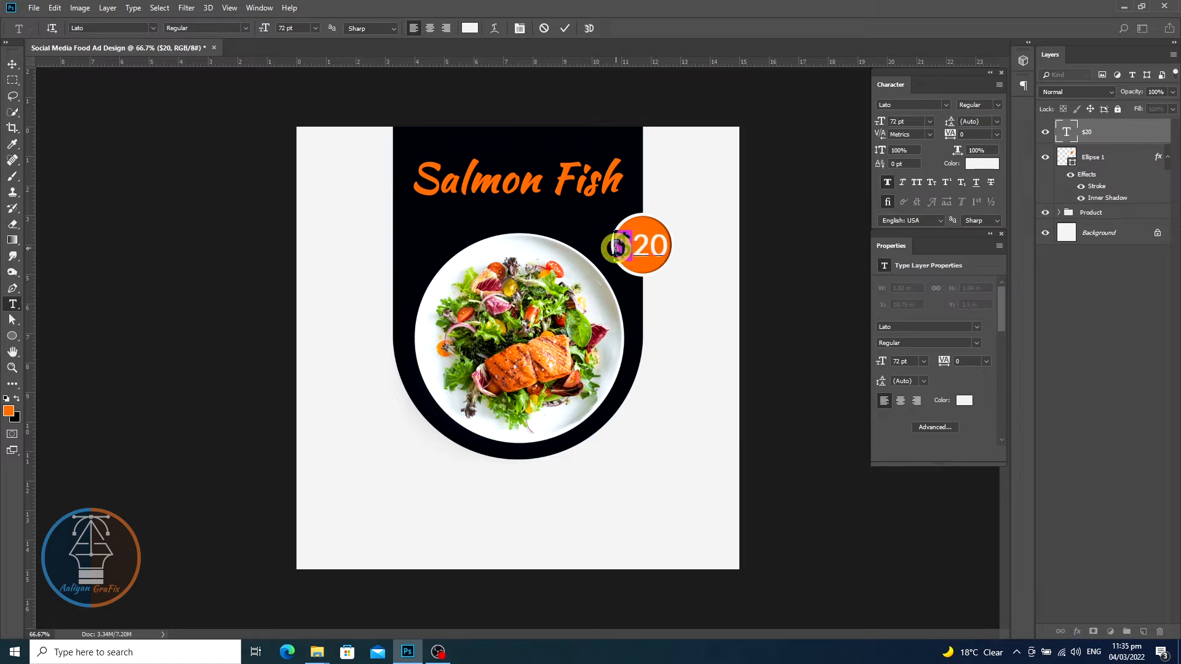
click(923, 361)
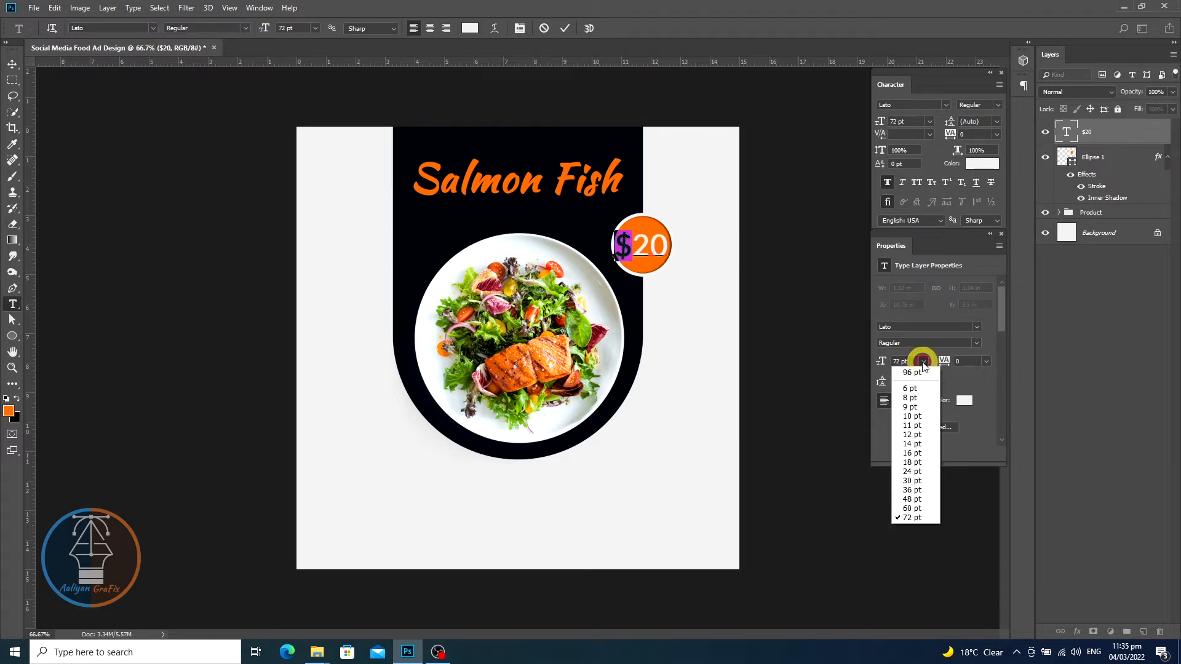
click(920, 491)
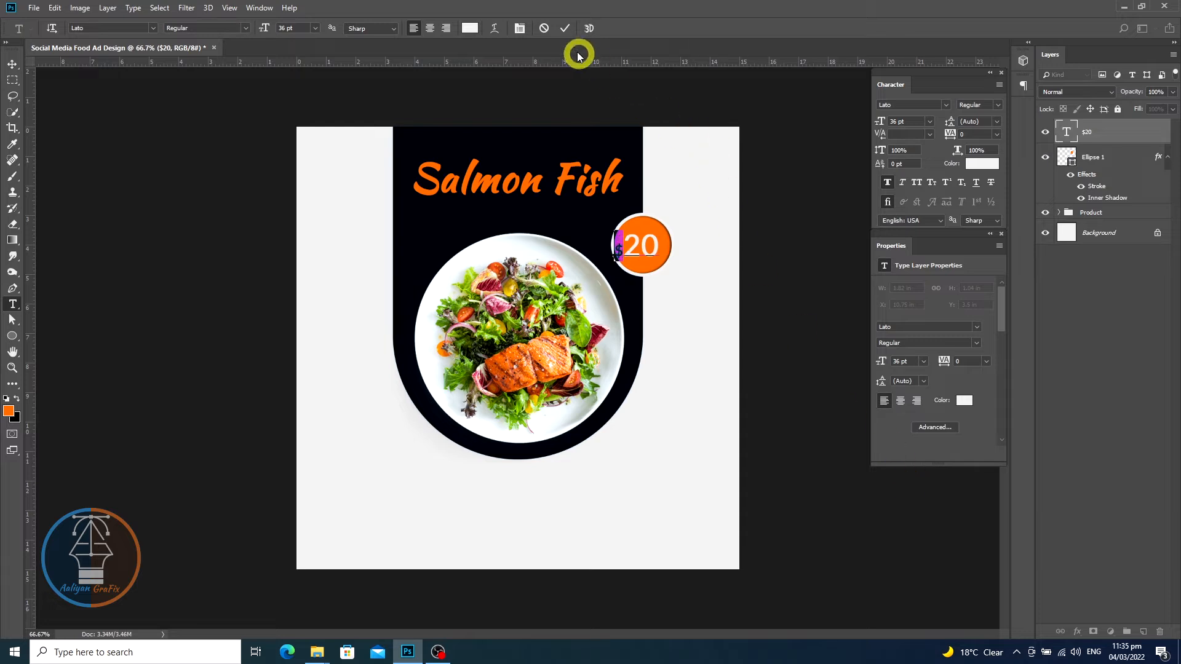
click(568, 31)
key(v)
drag(651, 252, 656, 254)
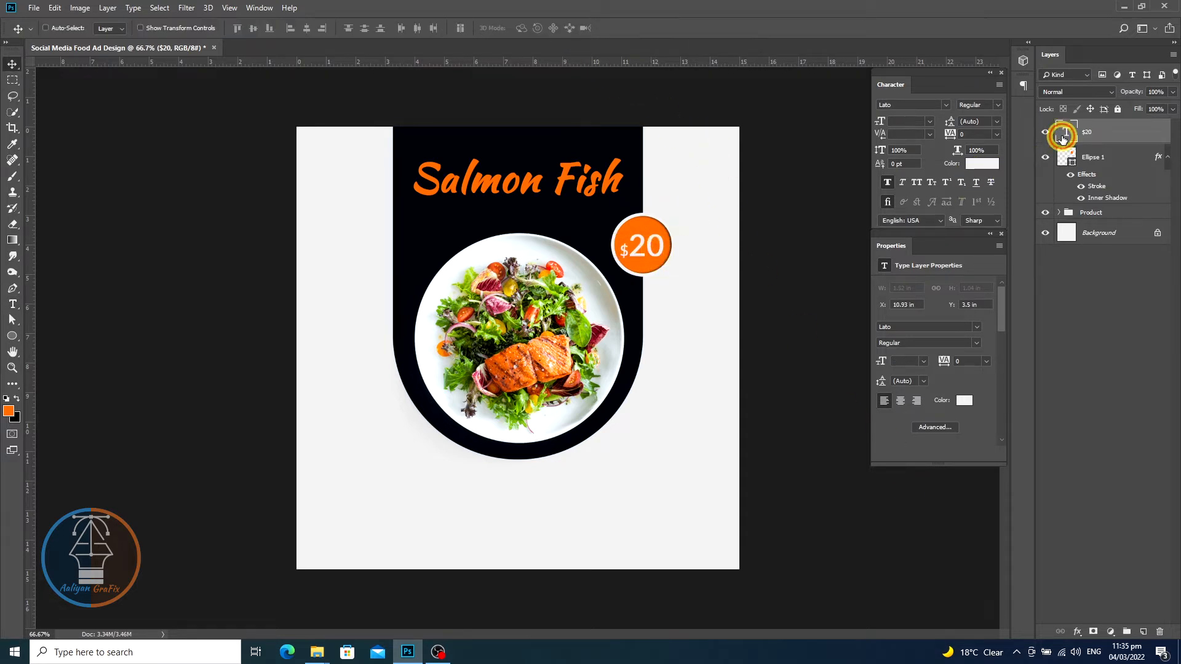
- Recolour the dollar sign by sampling the dark panel colour
key(t)
click(626, 250)
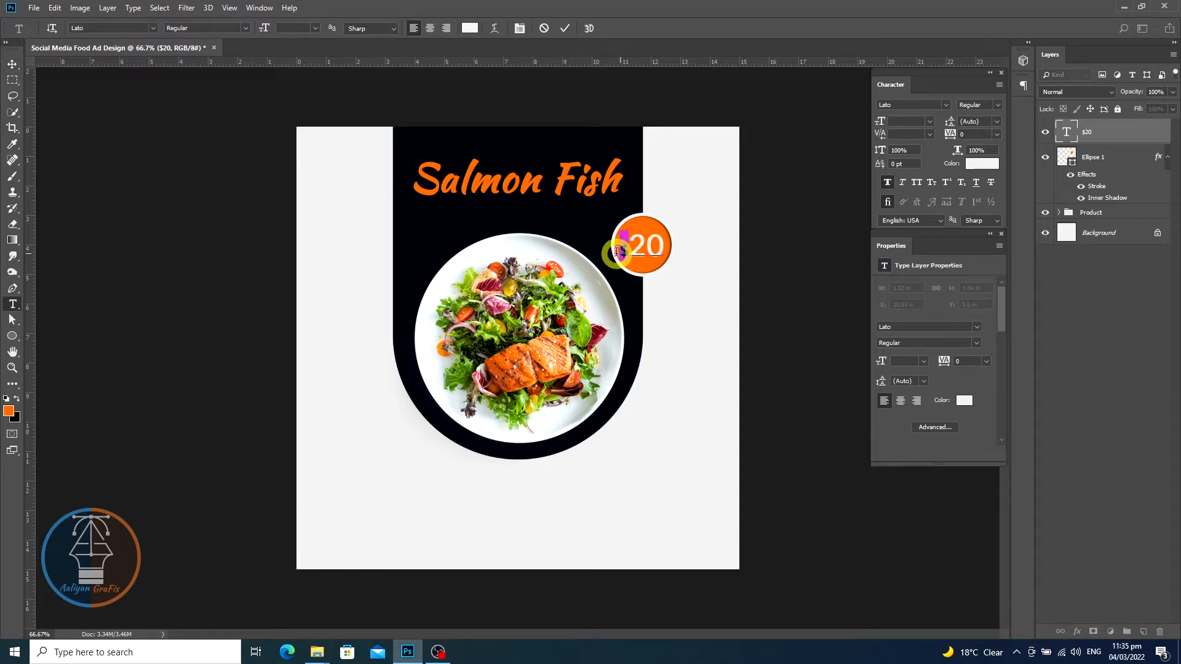
click(470, 28)
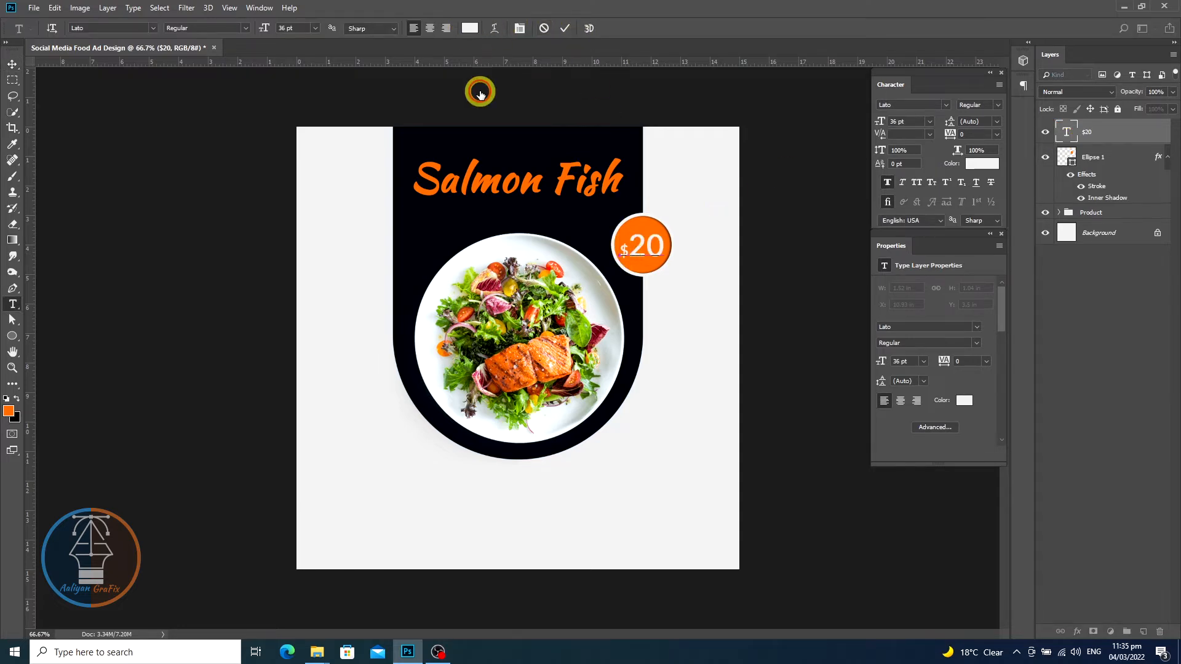
click(484, 219)
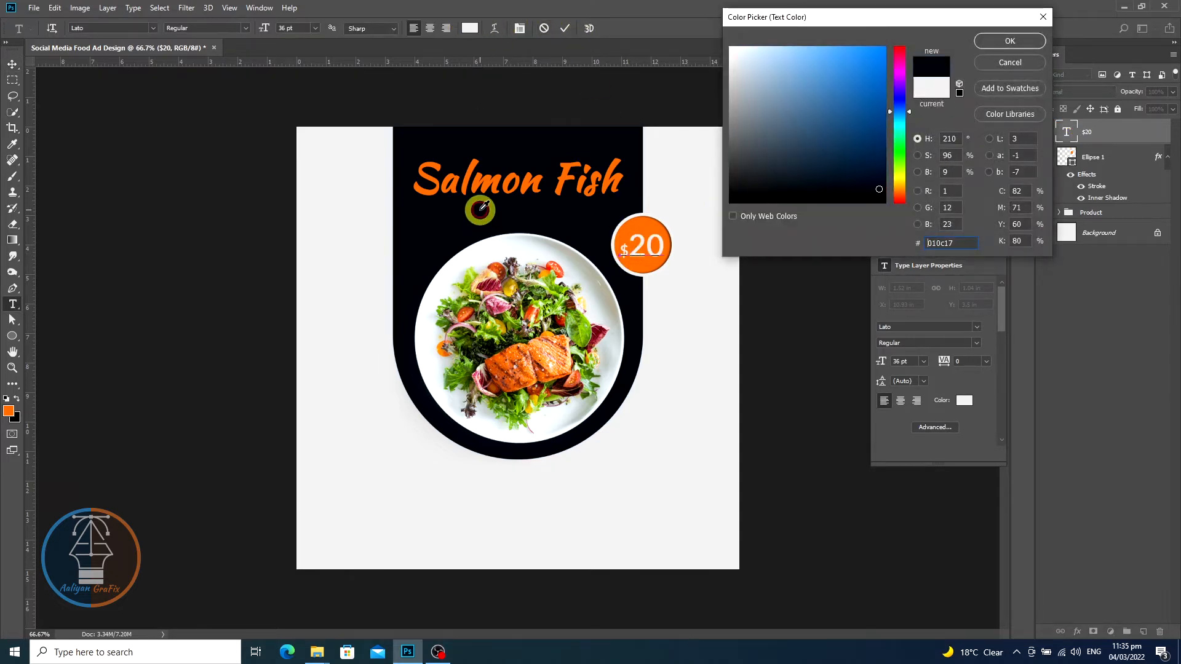
click(992, 39)
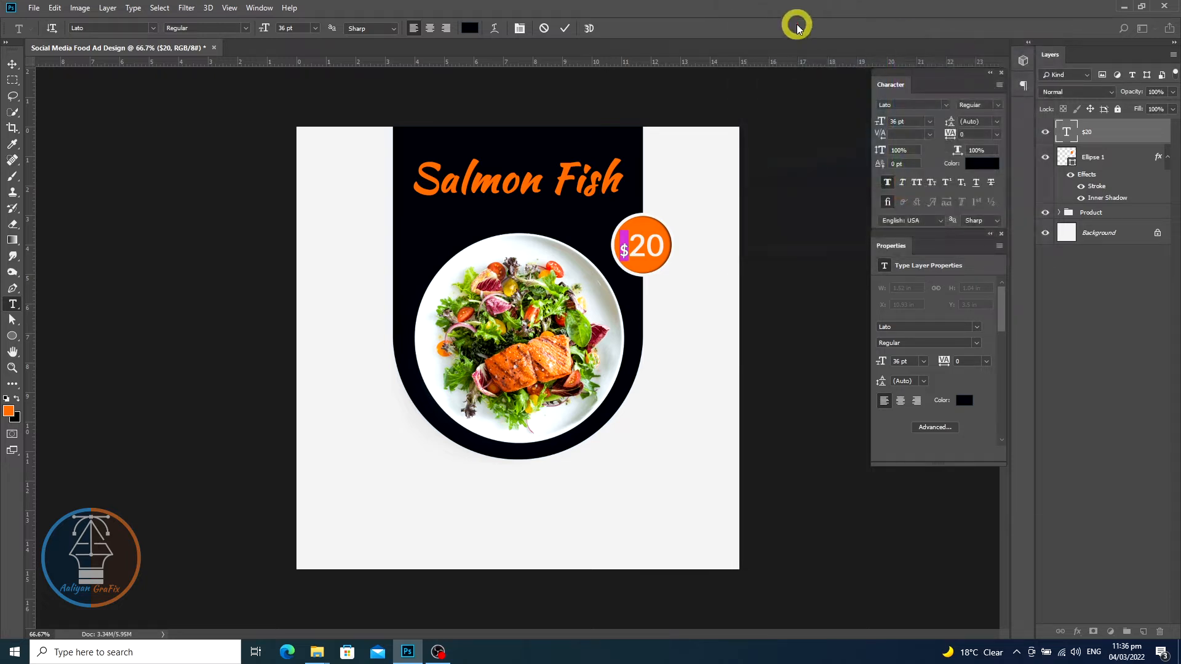
click(567, 30)
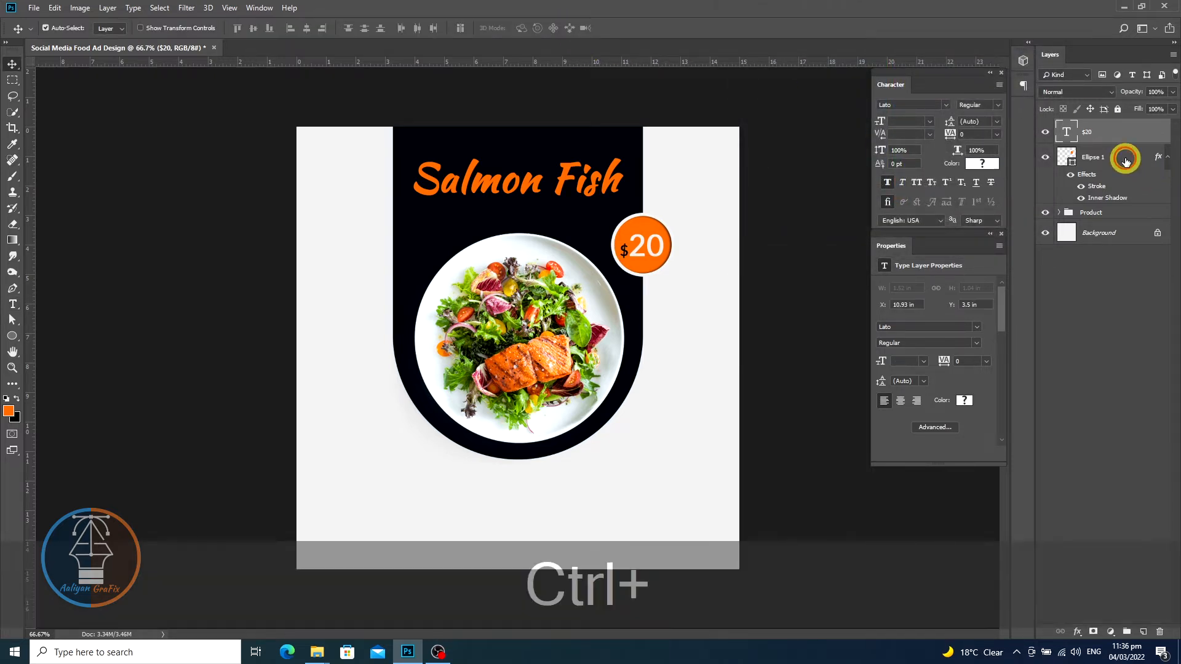
- Align the price text and orange circle to each other's centres and group them into a group named Price
ctrl+click(1126, 161)
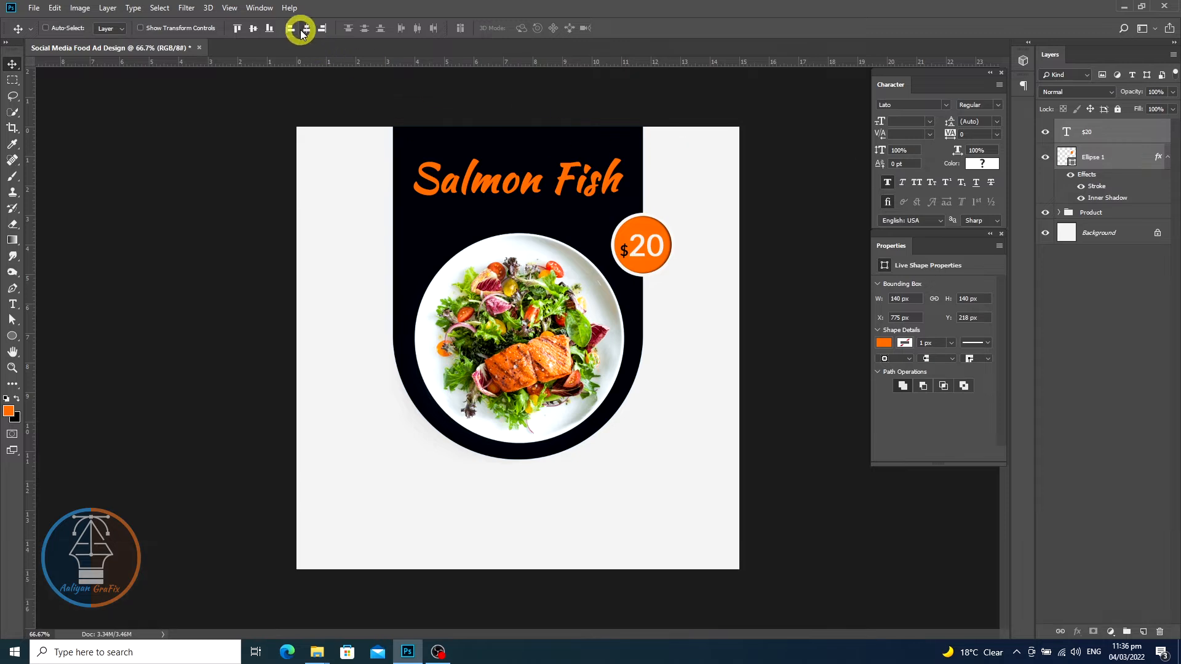
click(306, 29)
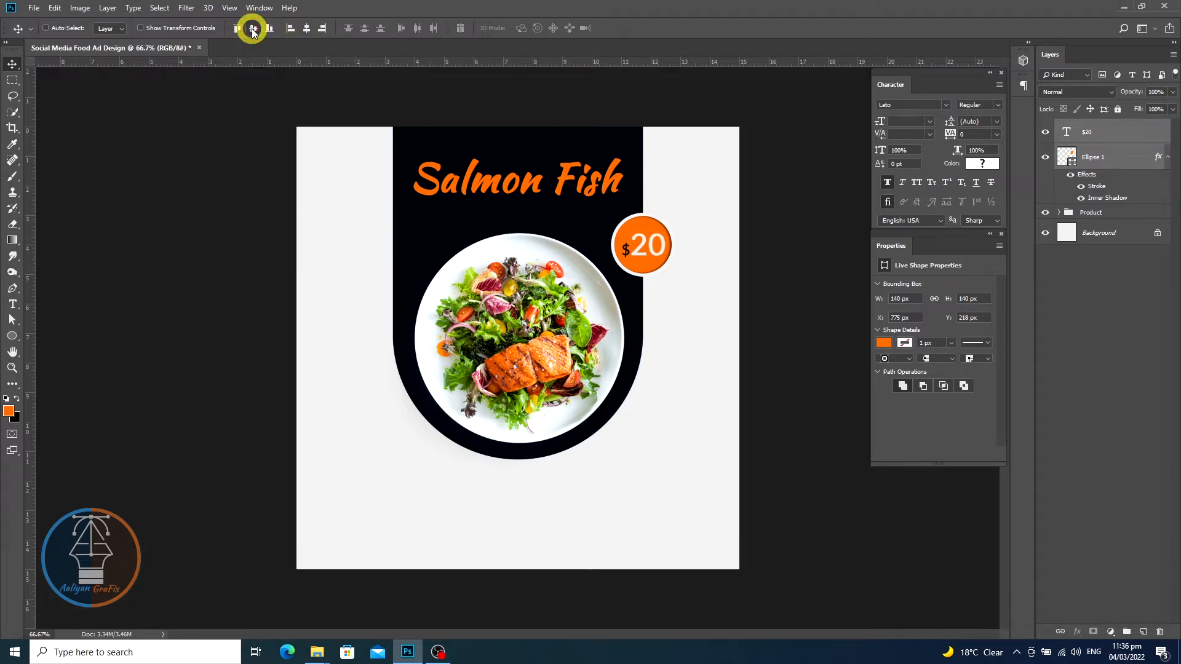
key(ctrl+g)
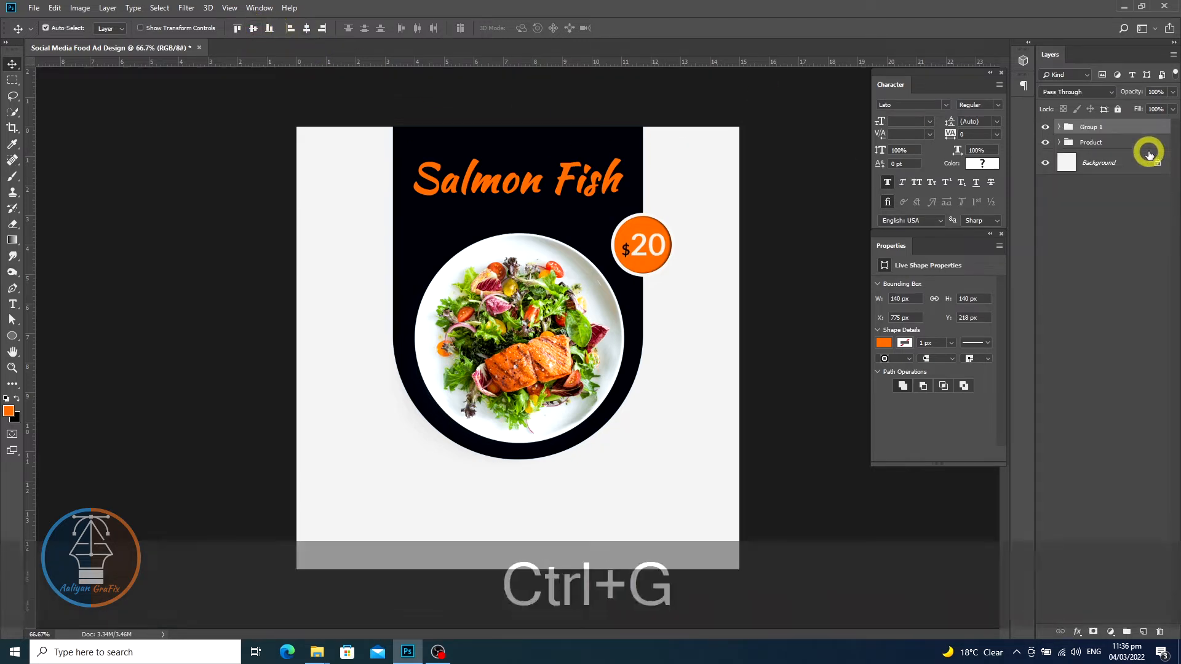
double_click(1089, 126)
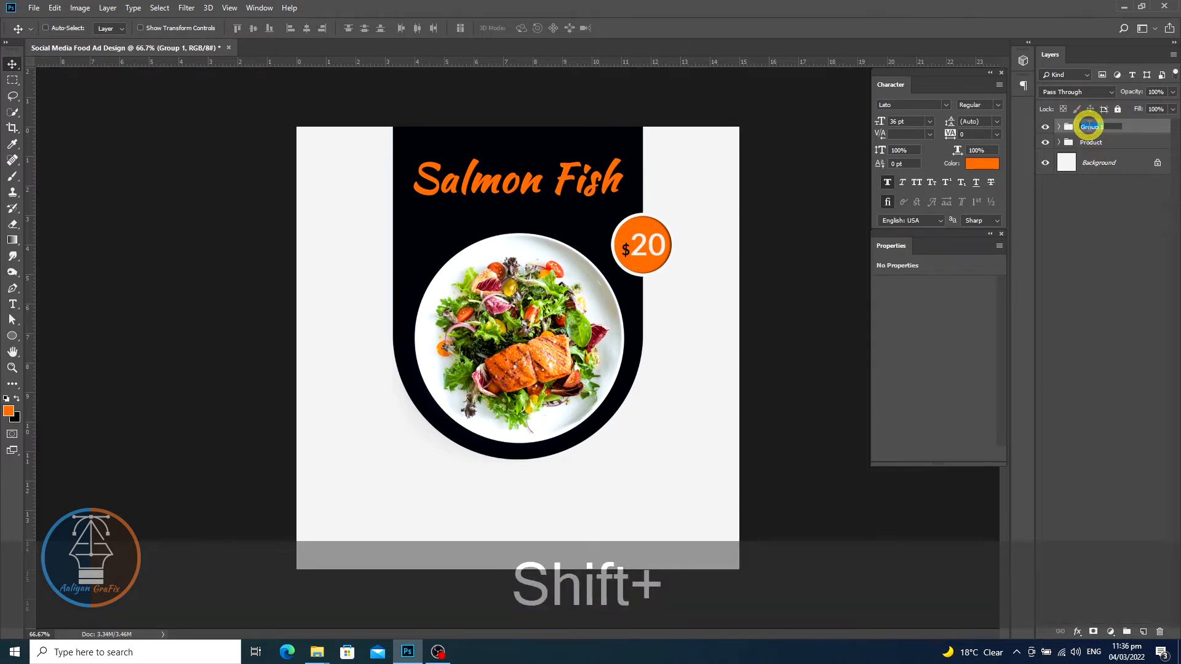
text(Price)
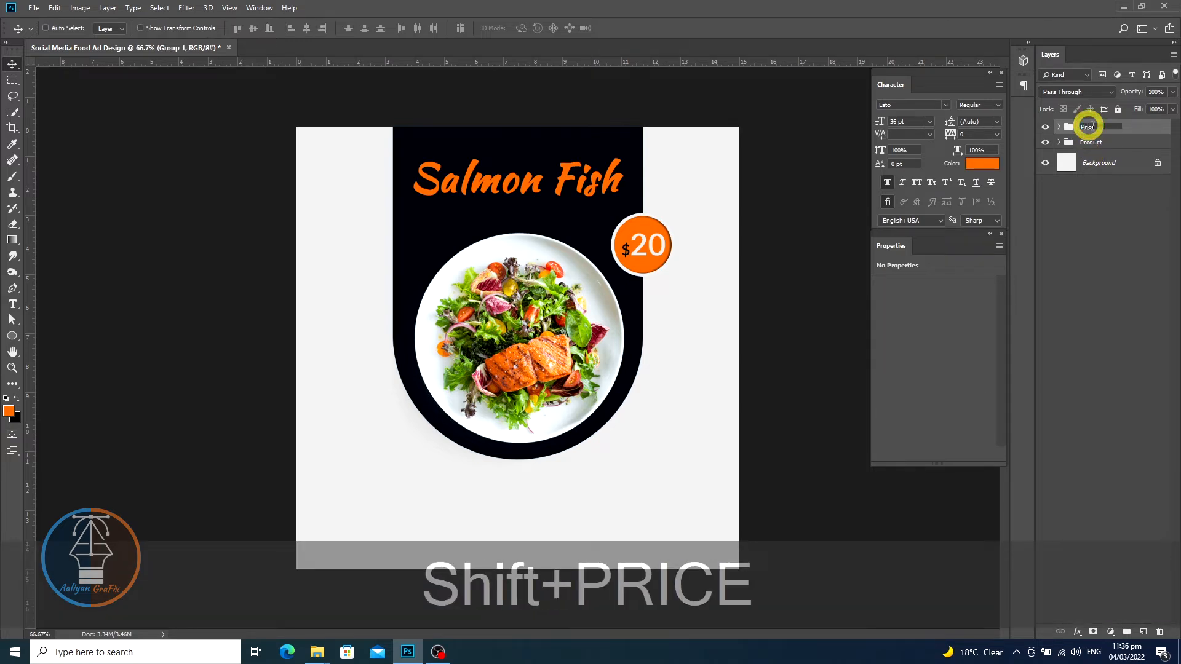
- Draw a new circle about 131 px wide on the background left of the panel with the Ellipse tool
click(1106, 143)
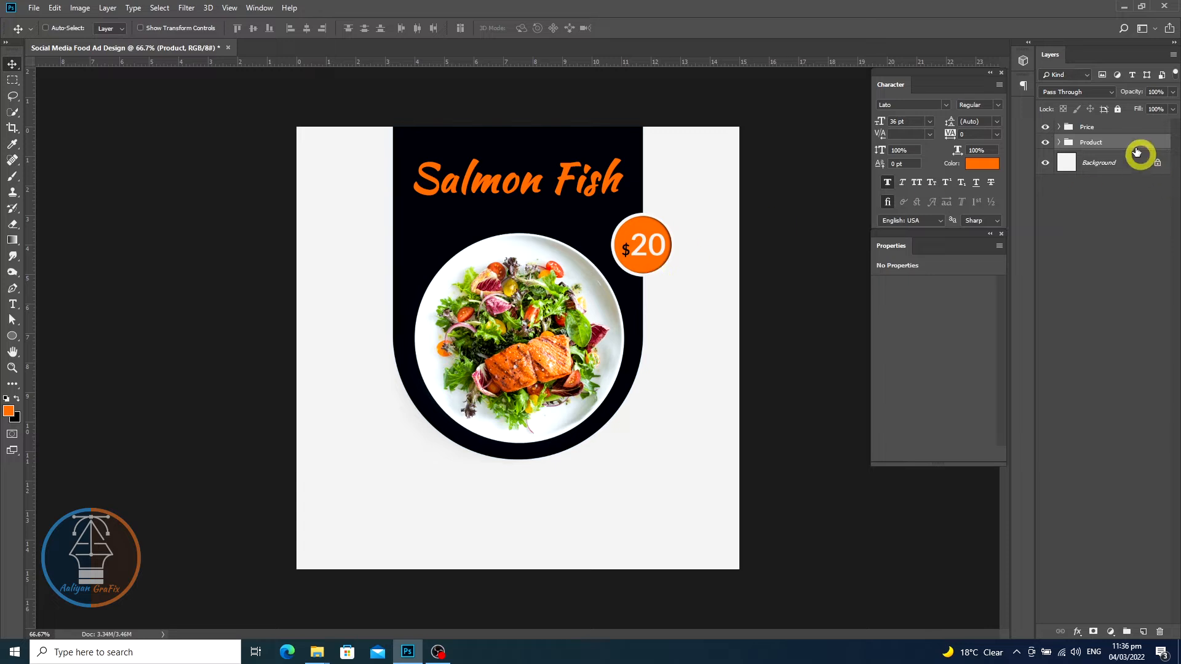
click(1103, 127)
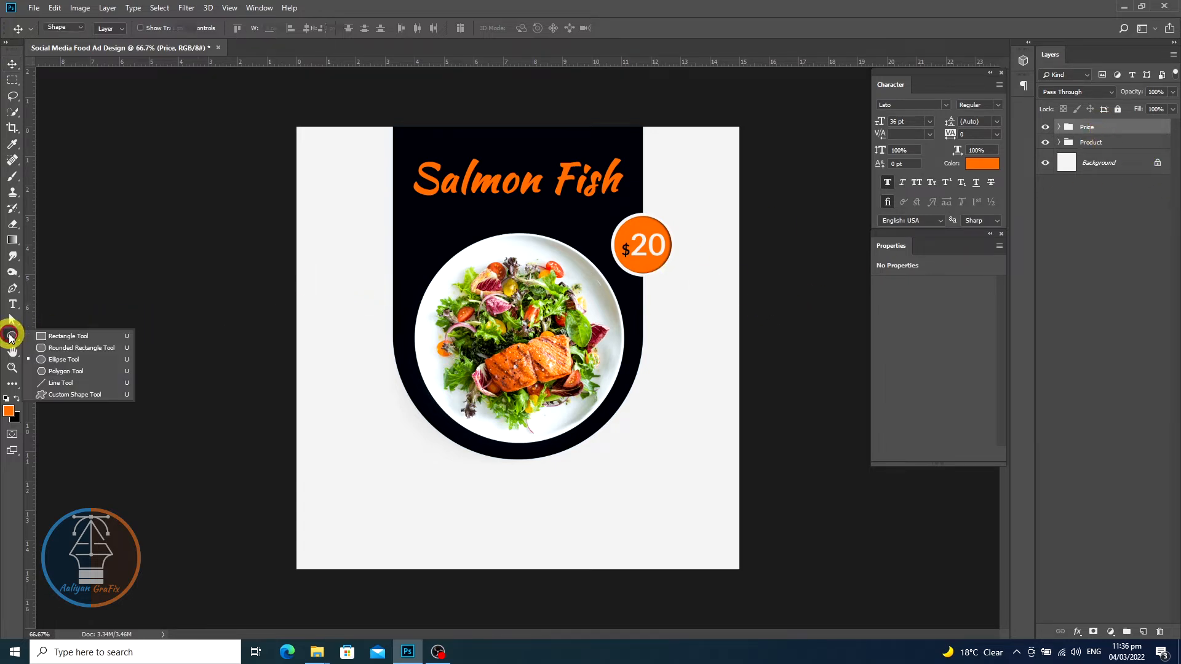
click(13, 336)
click(62, 360)
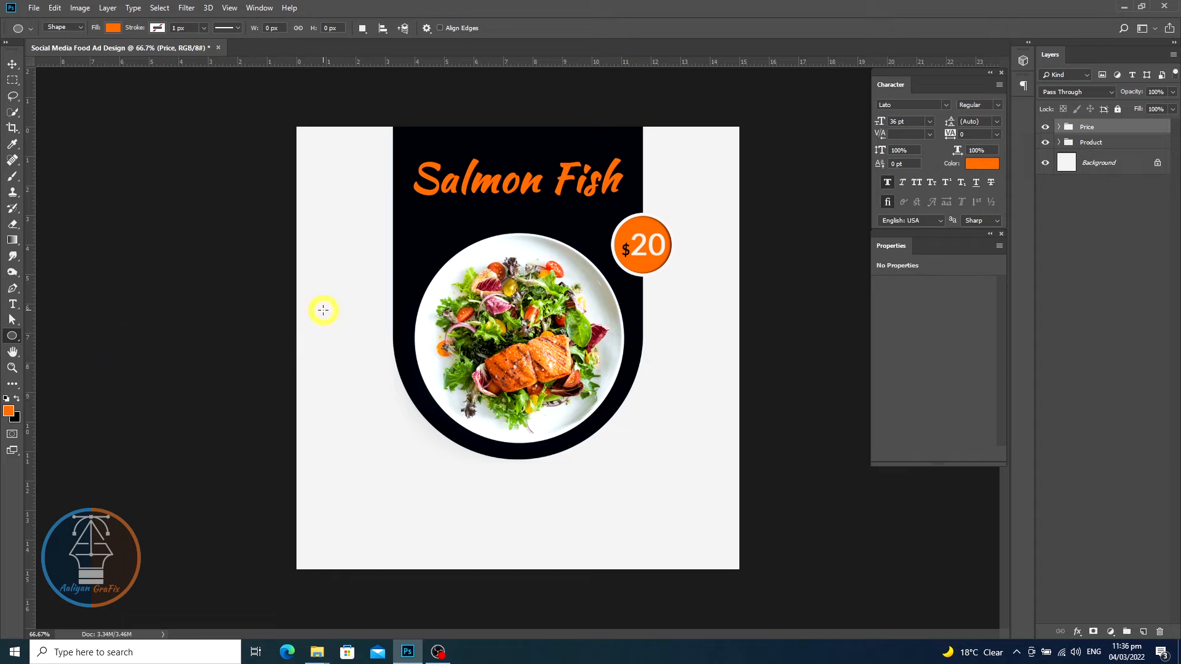
drag(315, 302, 368, 363)
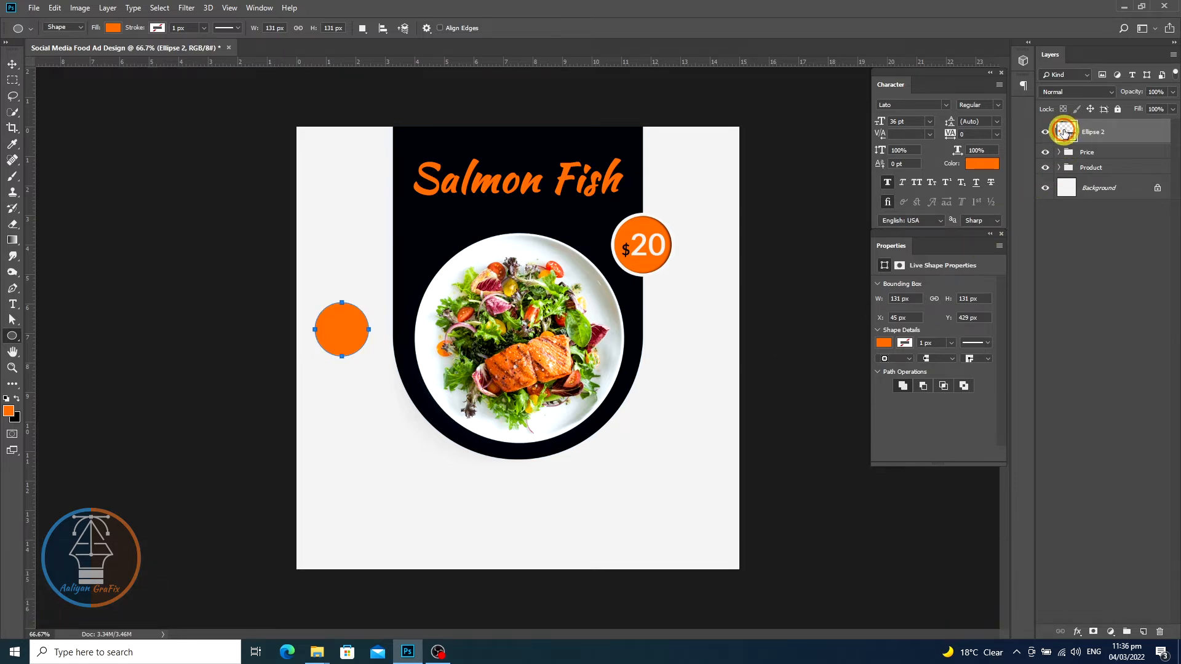
- Fill the new circle with the dark panel colour sampled from the canvas
double_click(1064, 131)
click(414, 225)
click(493, 239)
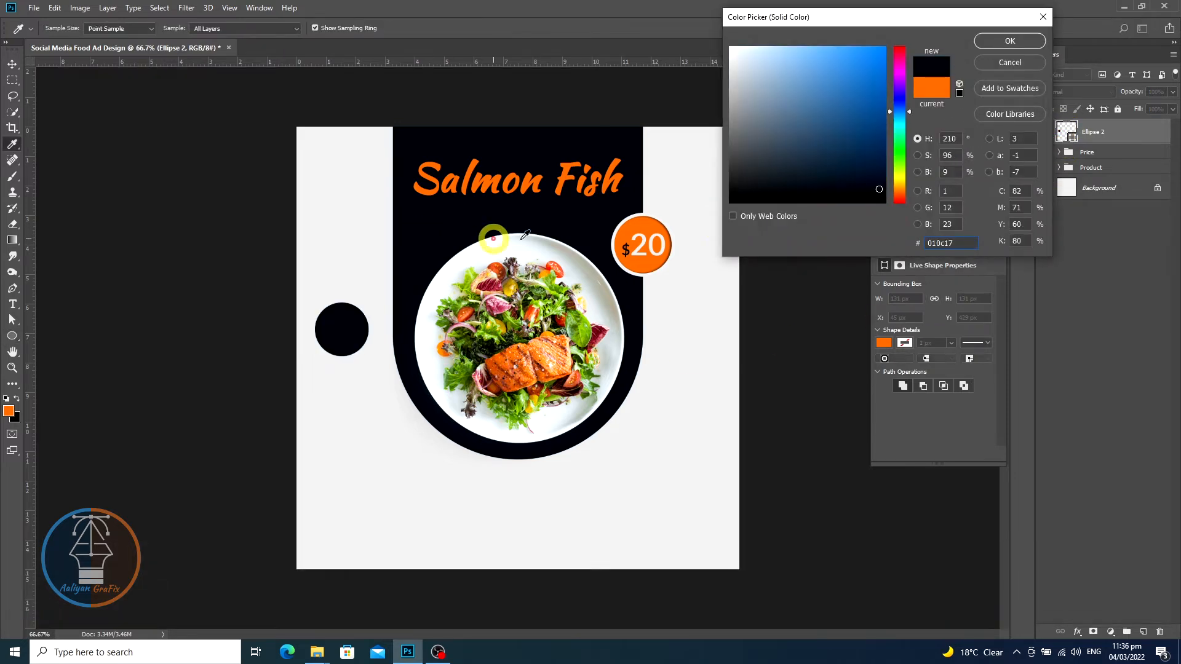
click(1012, 40)
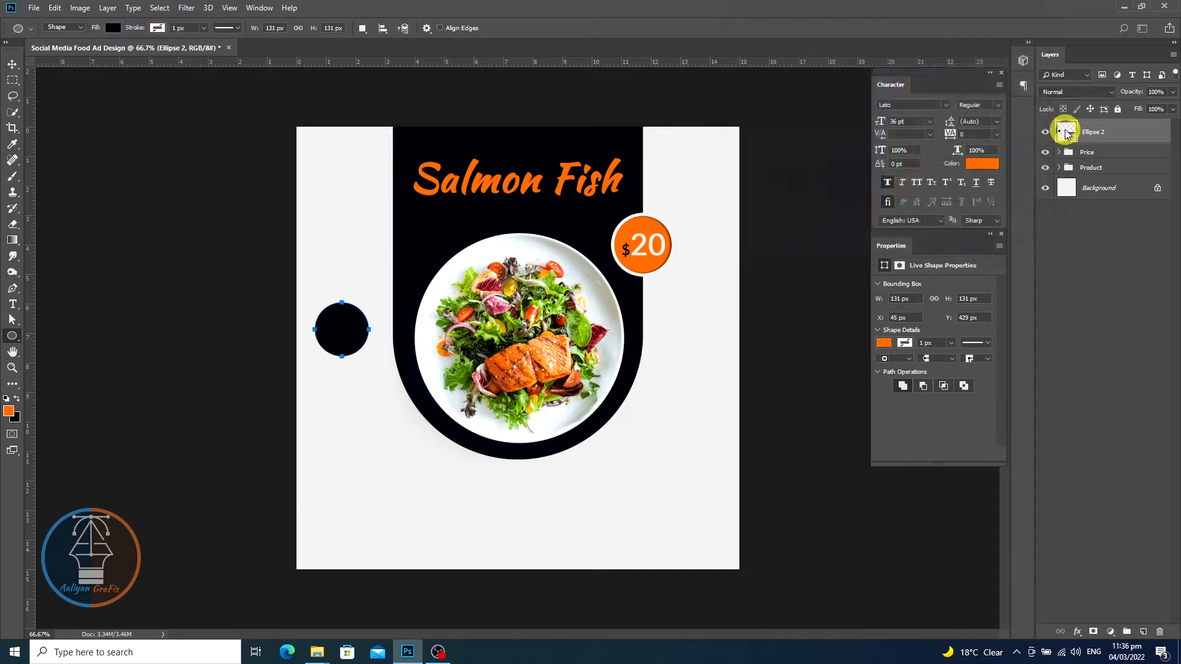
- Give the dark circle a 3 px stroke in the orange sampled from the heading
click(155, 28)
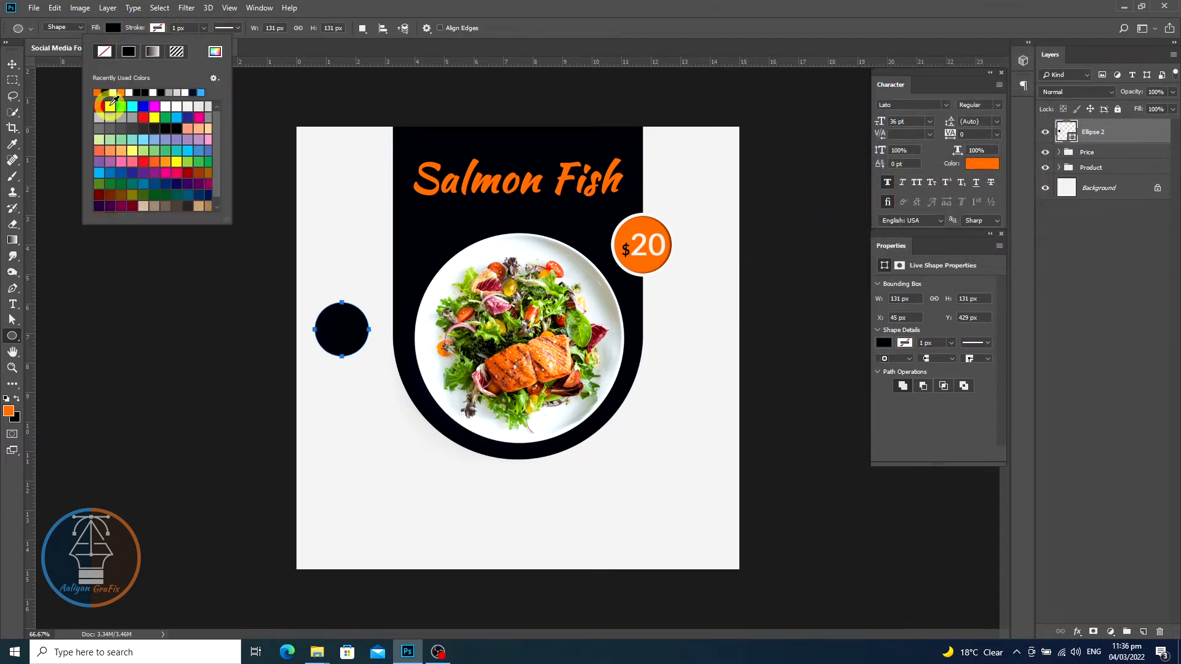
click(216, 52)
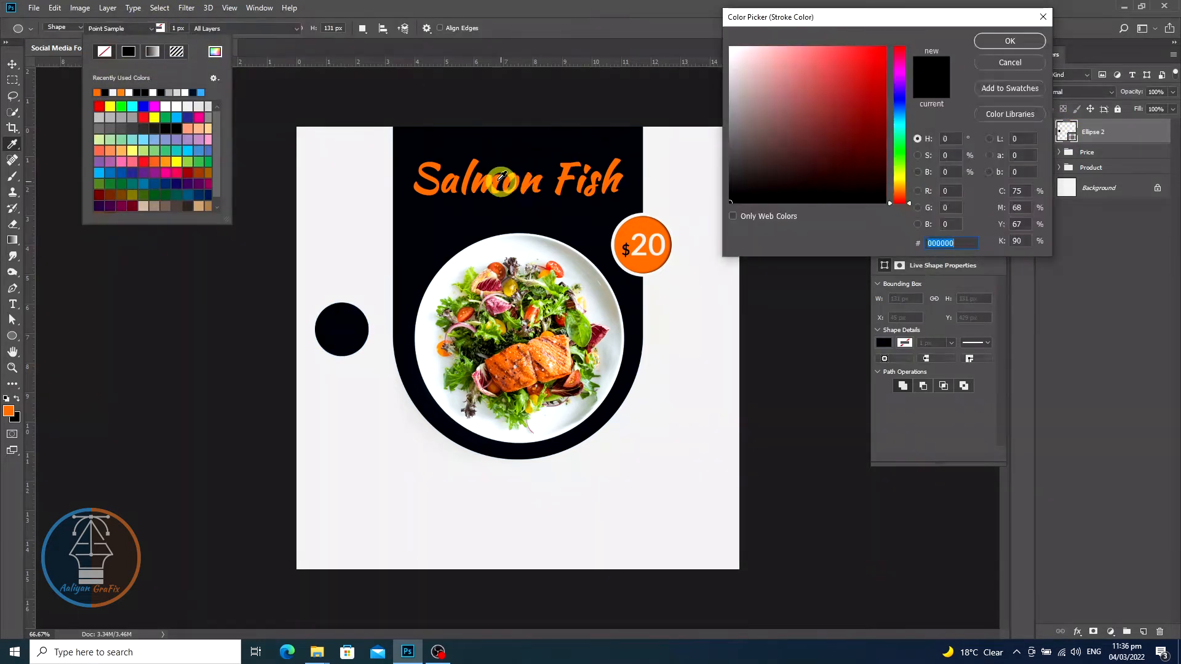
click(475, 165)
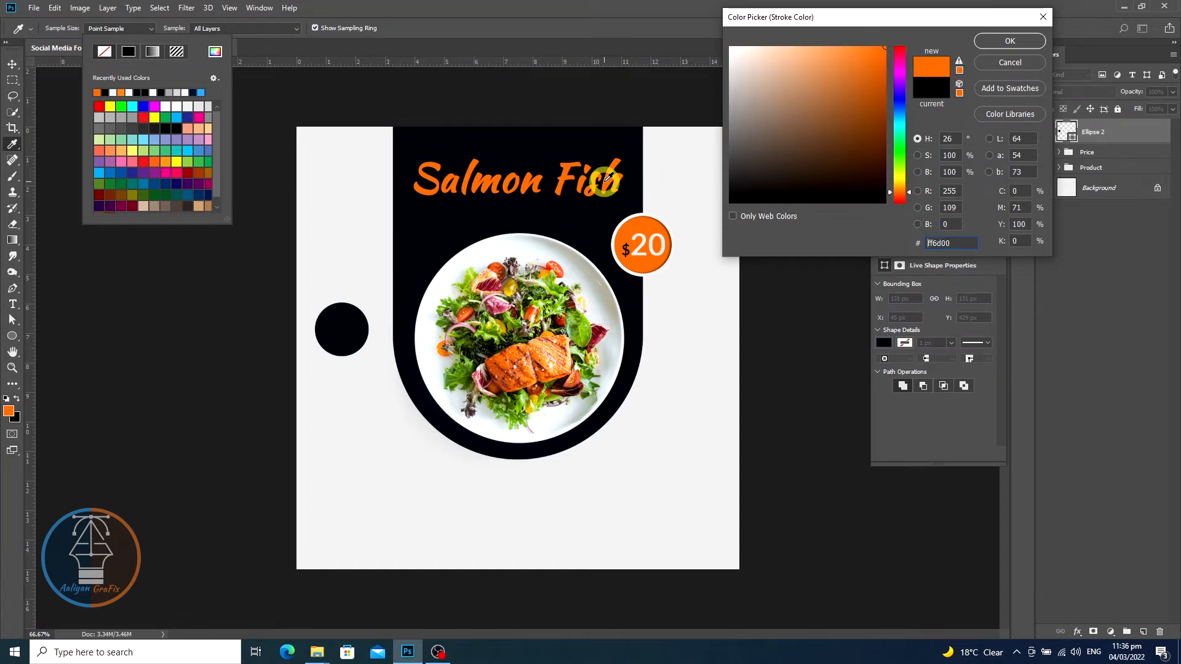
click(991, 41)
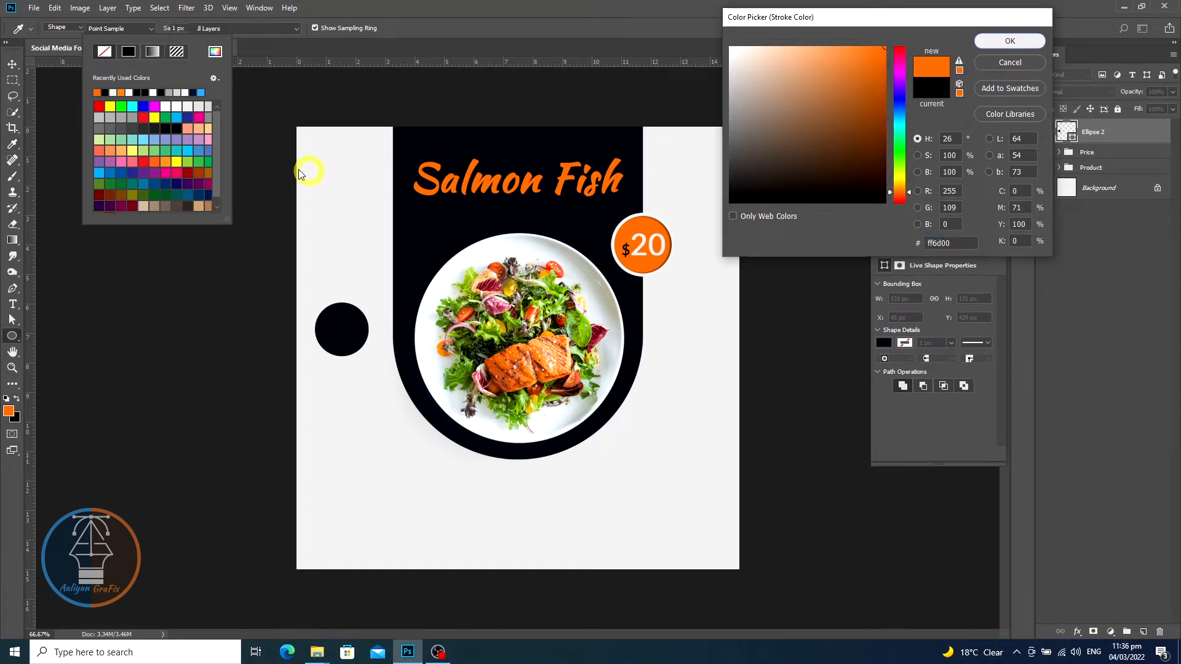
click(176, 28)
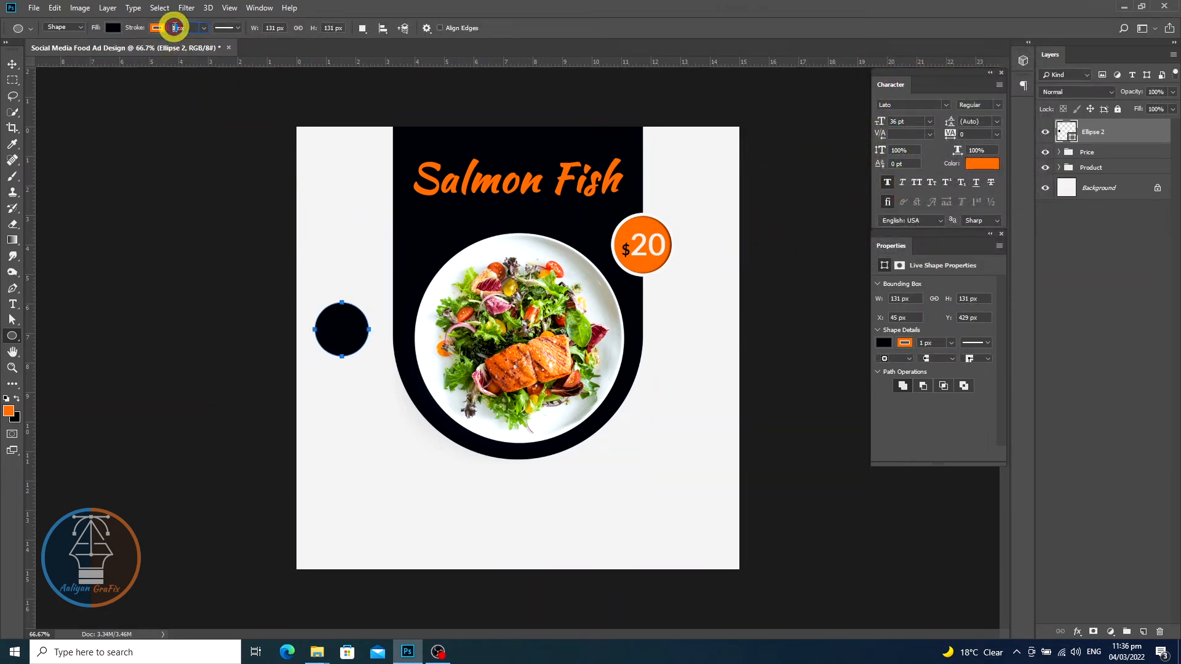
text(2)
key(Return)
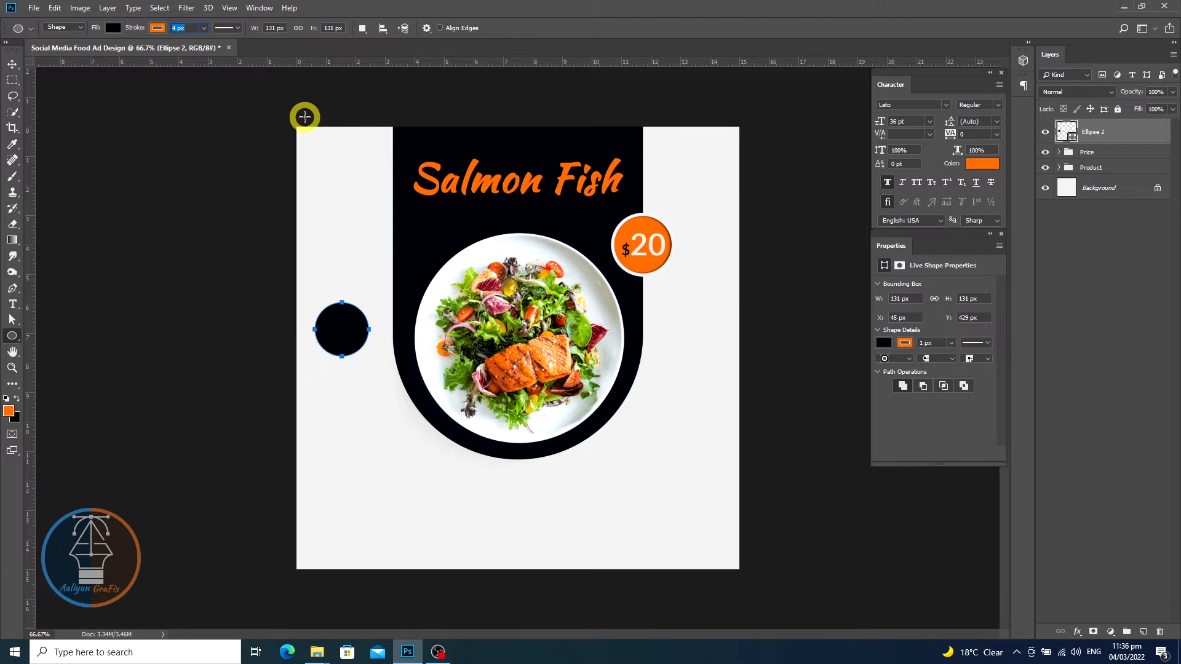
key(Down)
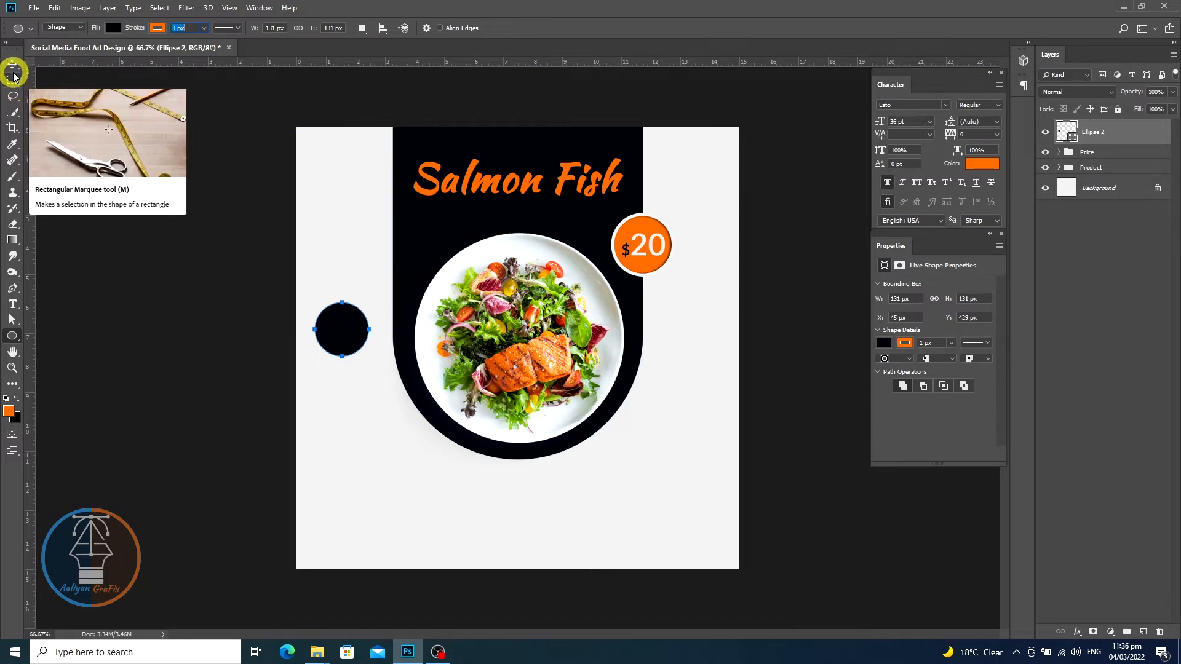
- Move the dark circle up into the top-left corner of the design beside the heading
click(13, 65)
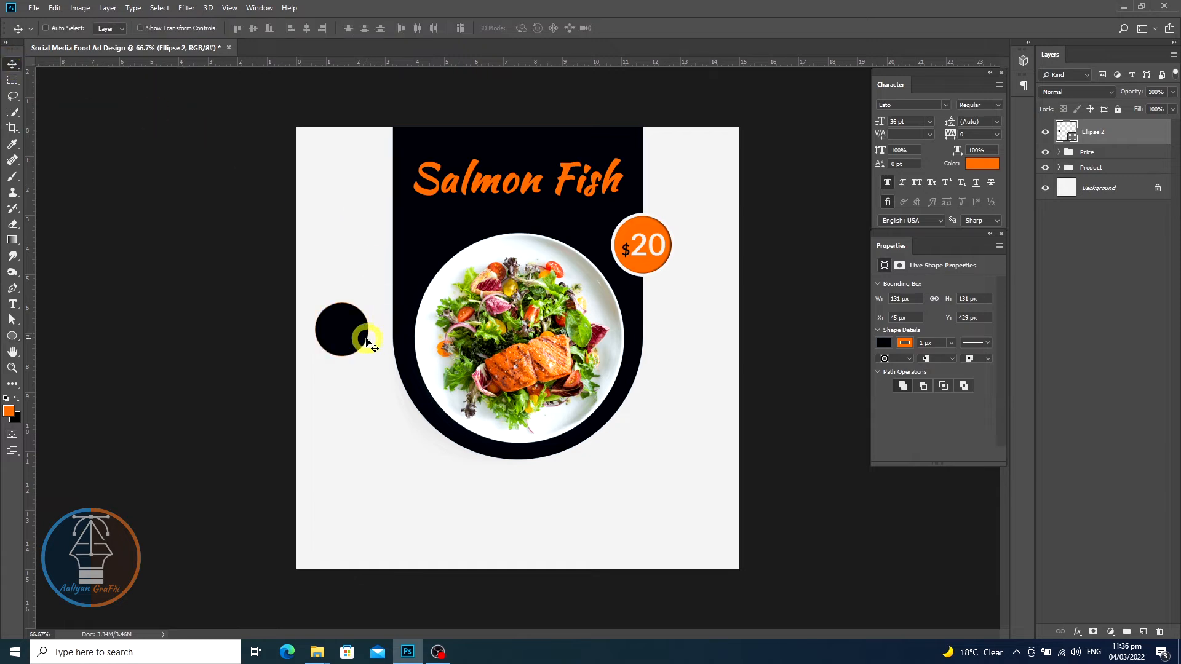
drag(355, 334, 354, 185)
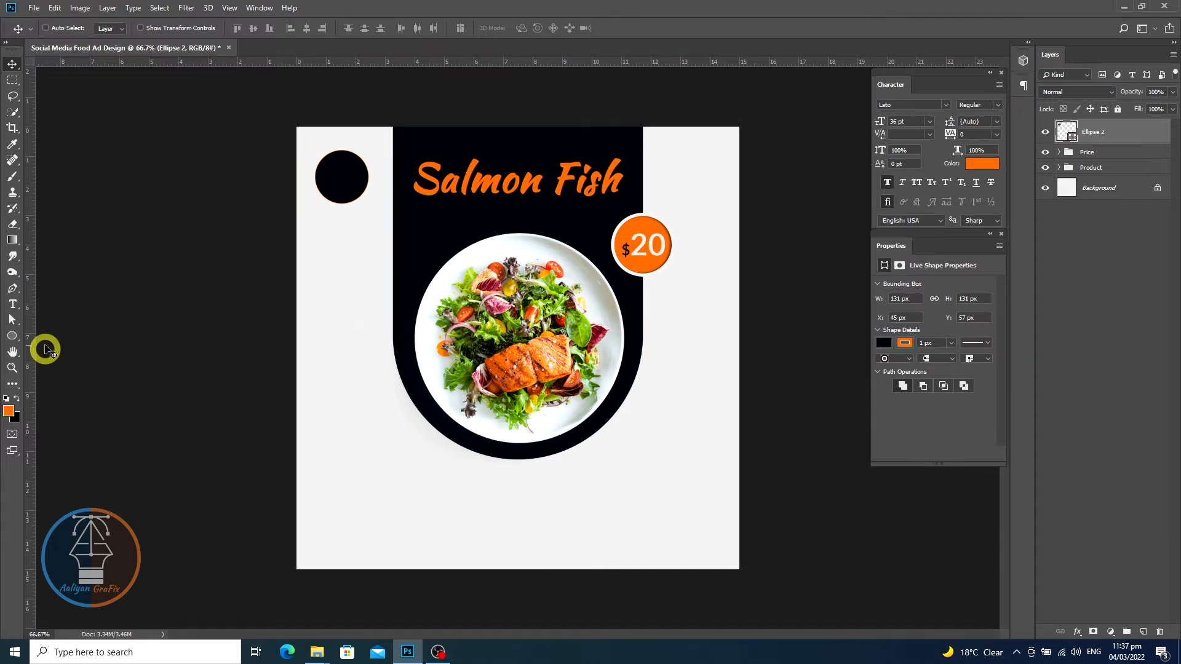
- Add the text "Logo" on the background to the left of the dark panel
click(12, 336)
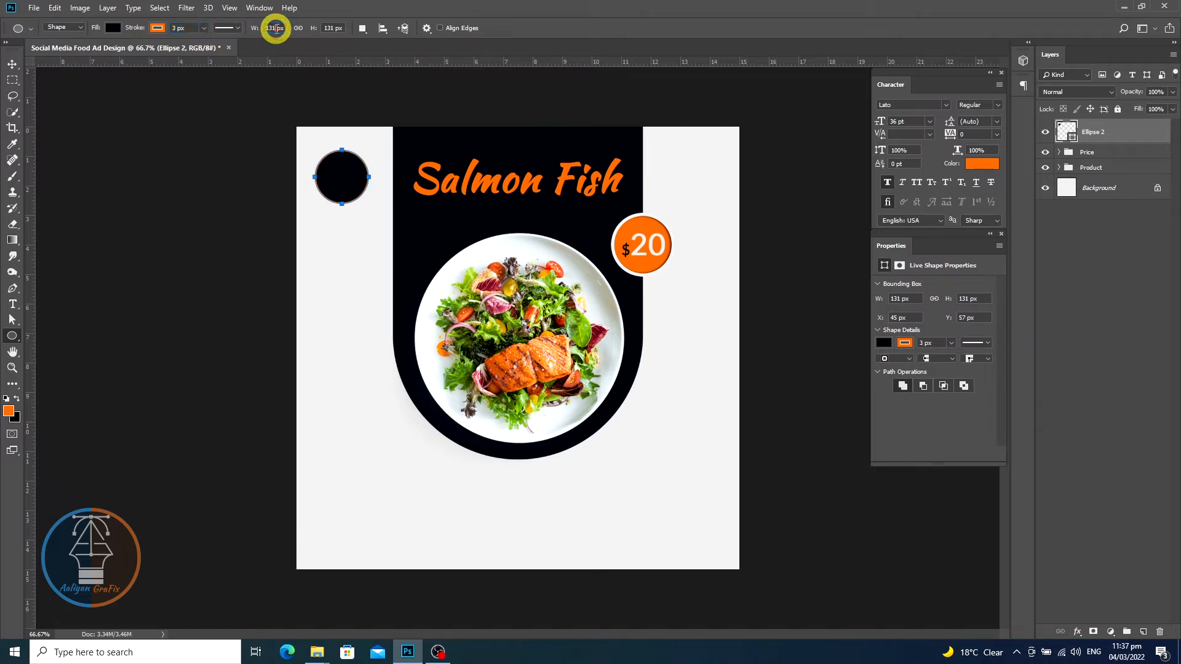
click(11, 66)
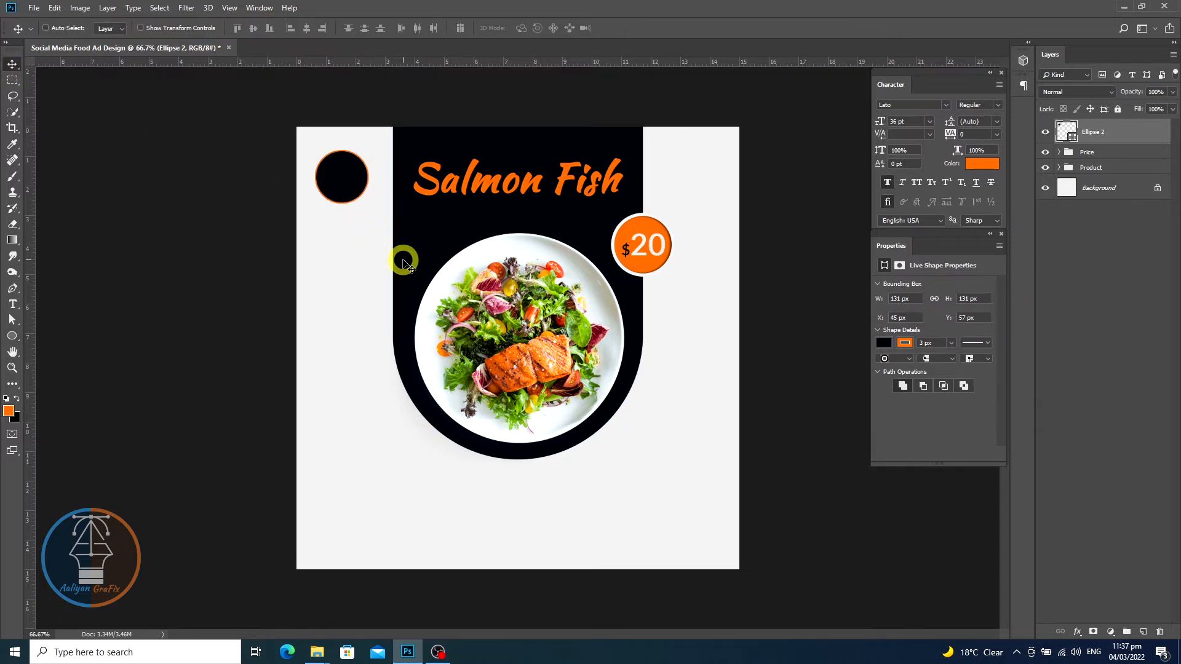
click(12, 304)
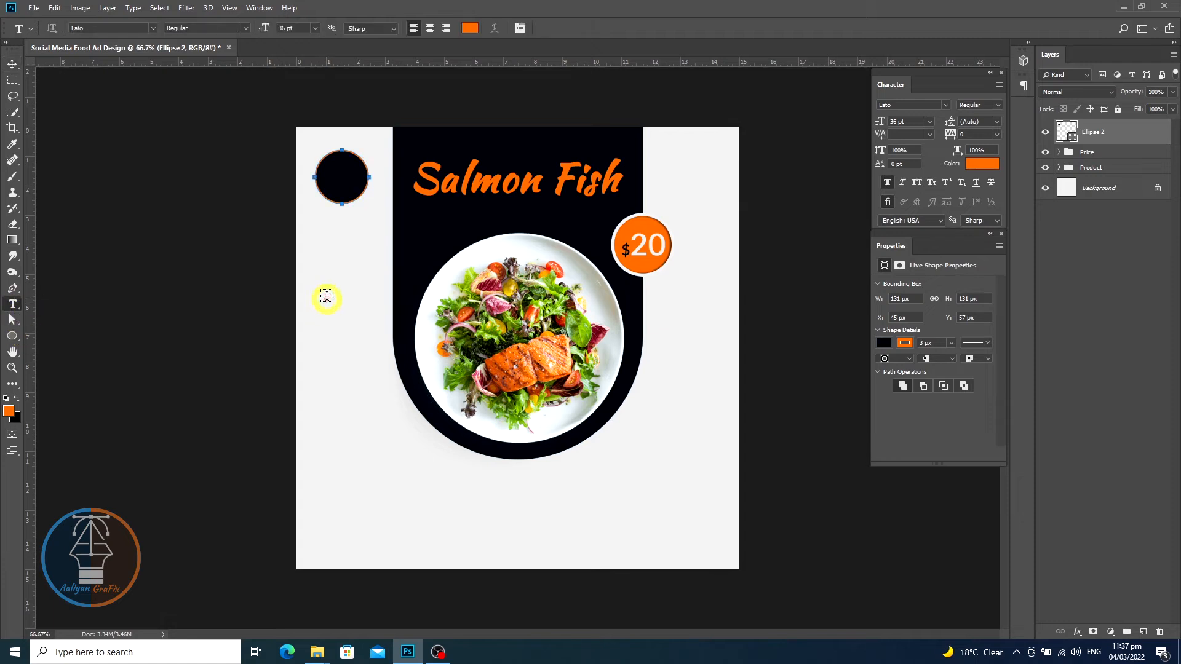
click(350, 348)
text(Logo)
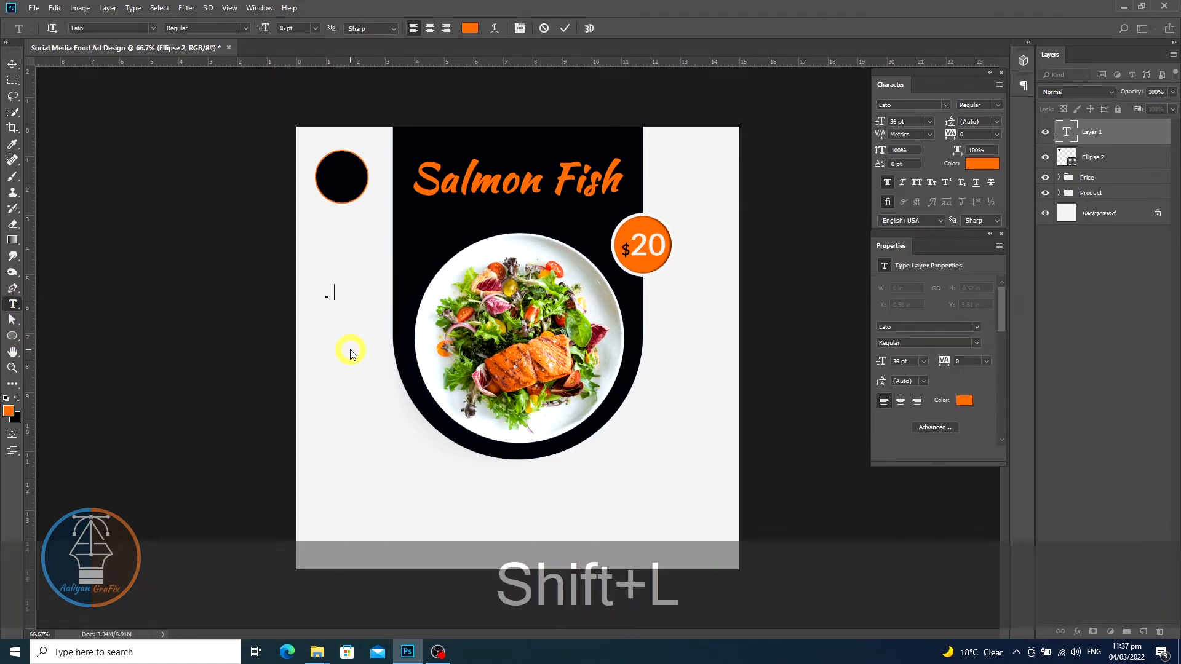
click(12, 63)
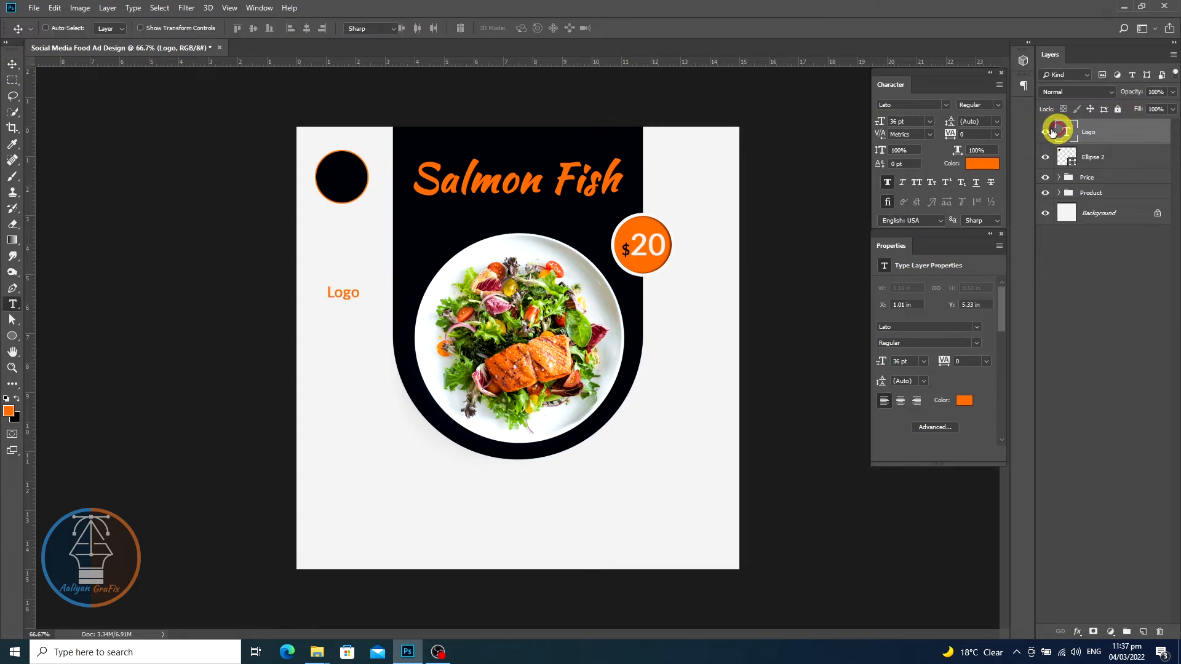
- Set the Logo text font to Kaushan Script and move the text into the dark circle
double_click(1062, 131)
click(153, 28)
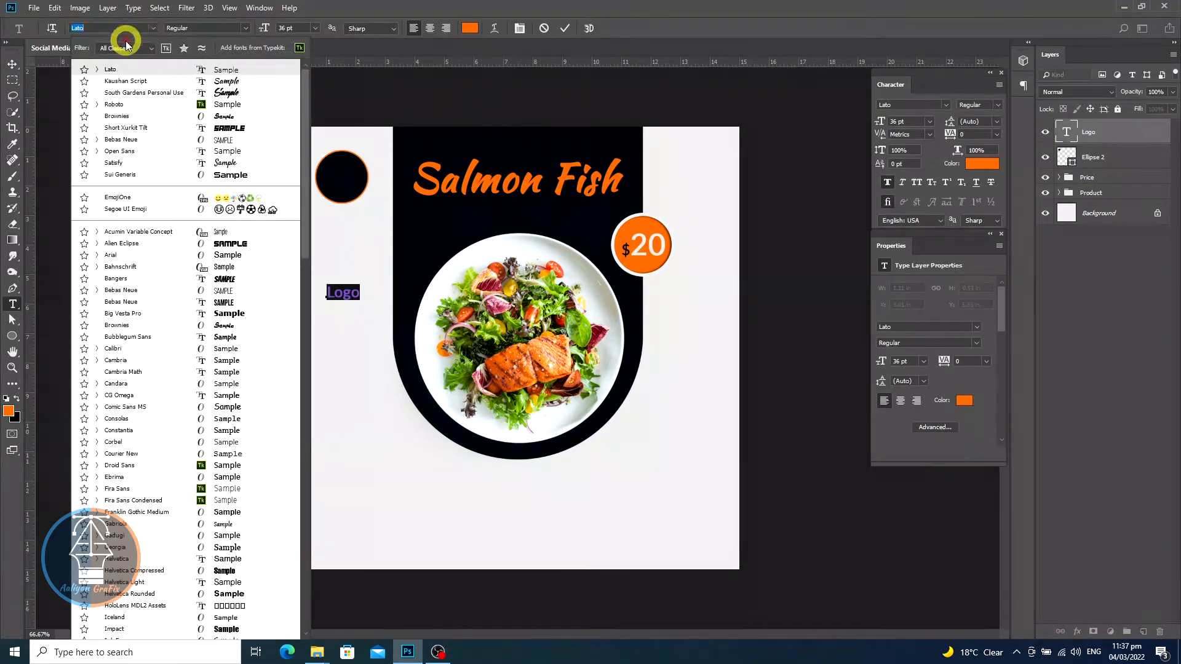
click(125, 81)
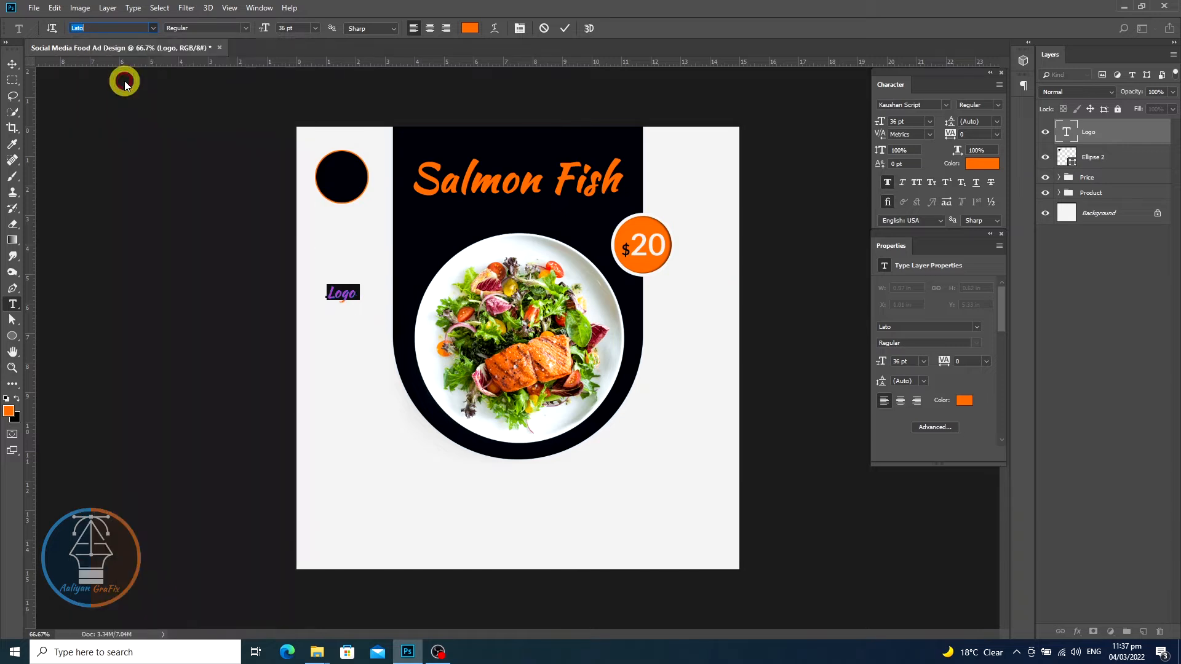
click(13, 64)
drag(343, 293, 342, 179)
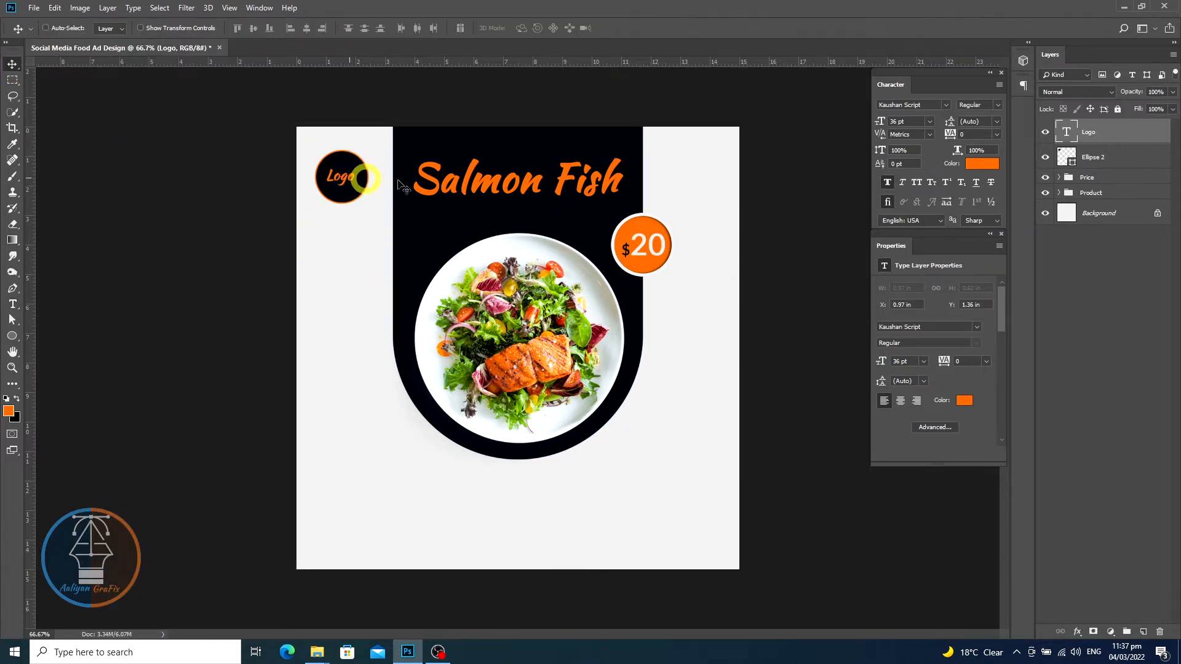
- Align the Logo text and dark circle on their vertical centres and group them as "Logo"
ctrl+click(1121, 155)
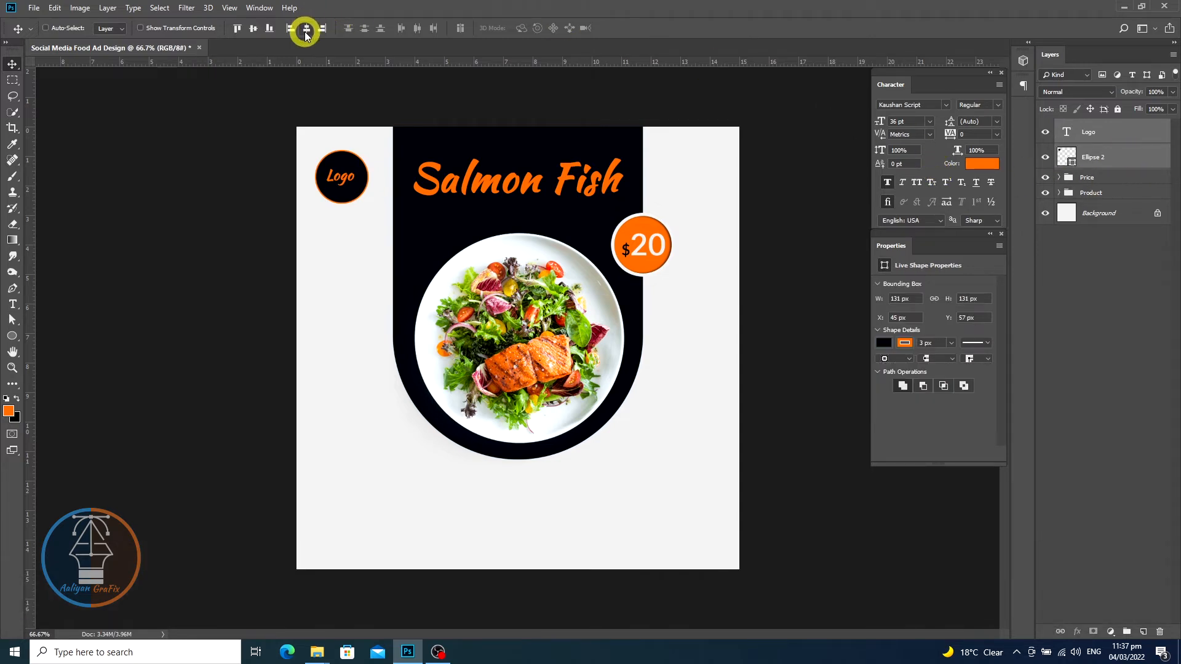
click(253, 28)
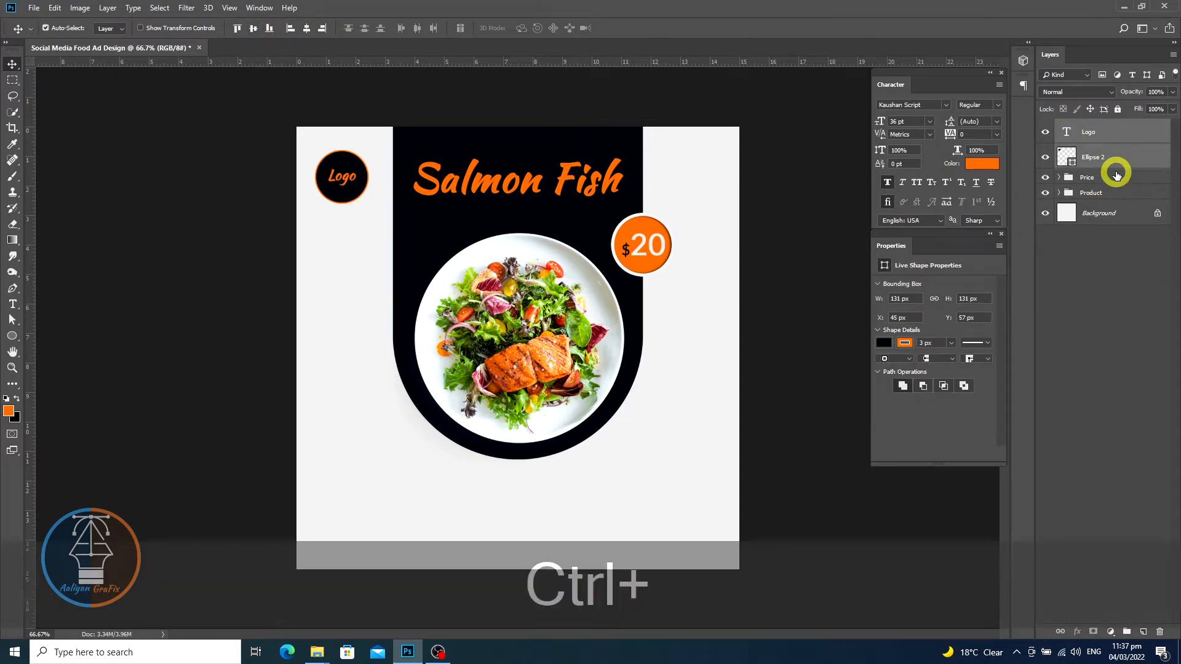
key(ctrl+g)
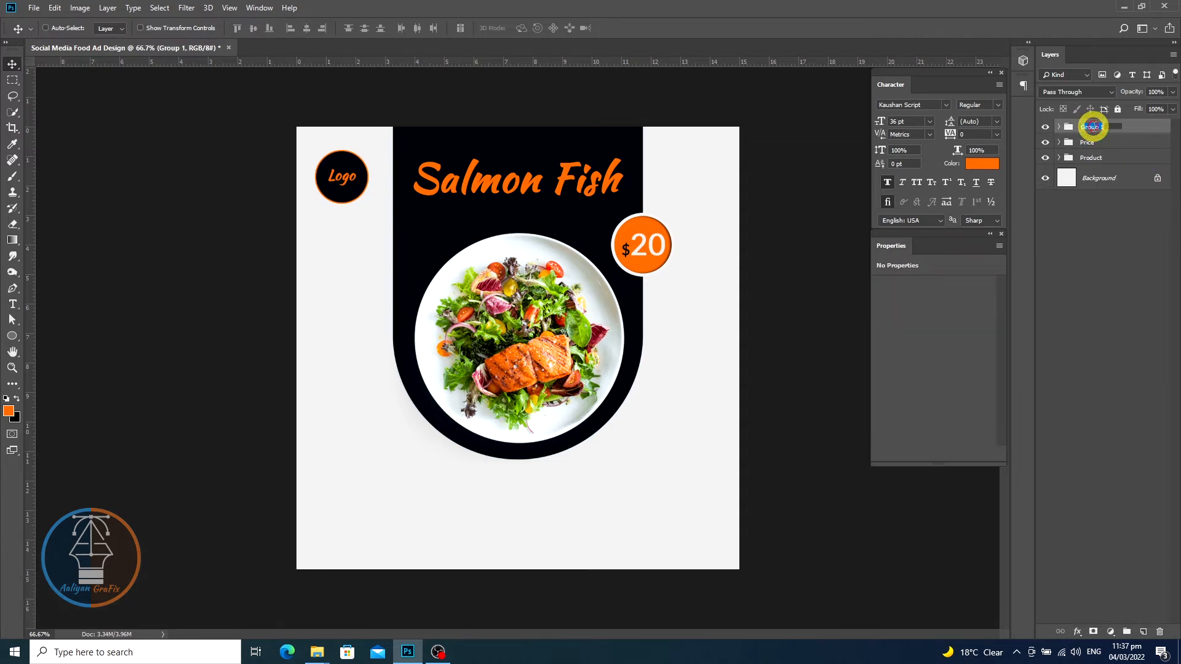
text(Logo)
key(Return)
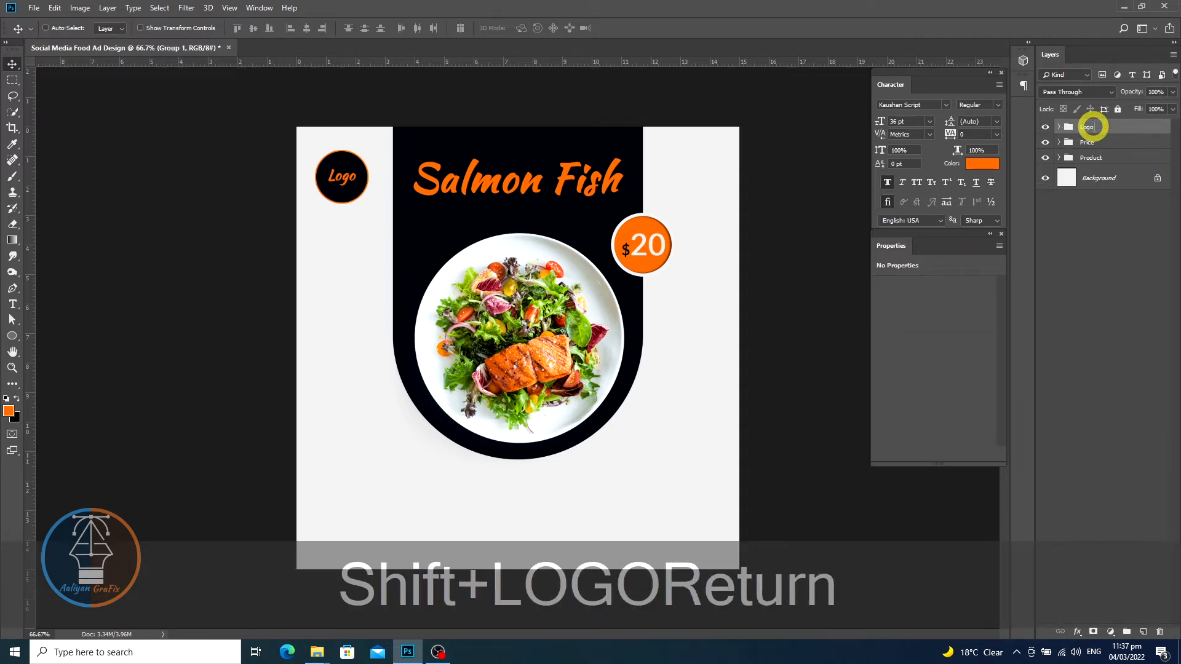
- Recolour the Logo text with the light grey e2e2e2 sampled from the canvas background
click(1059, 127)
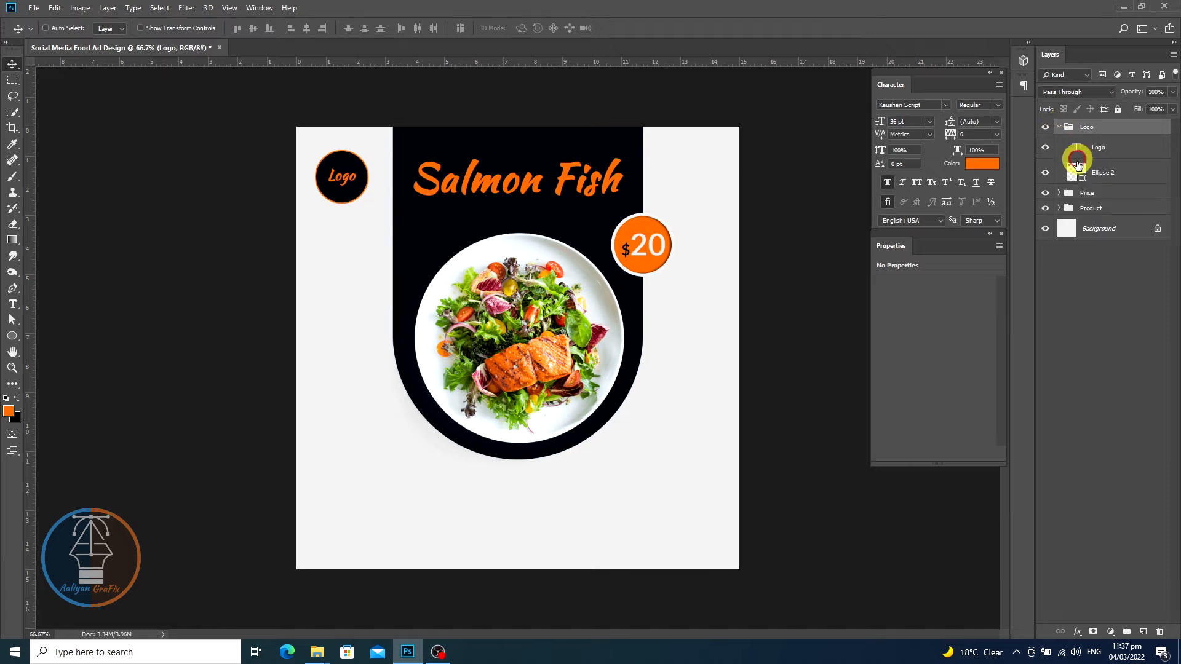
click(1078, 173)
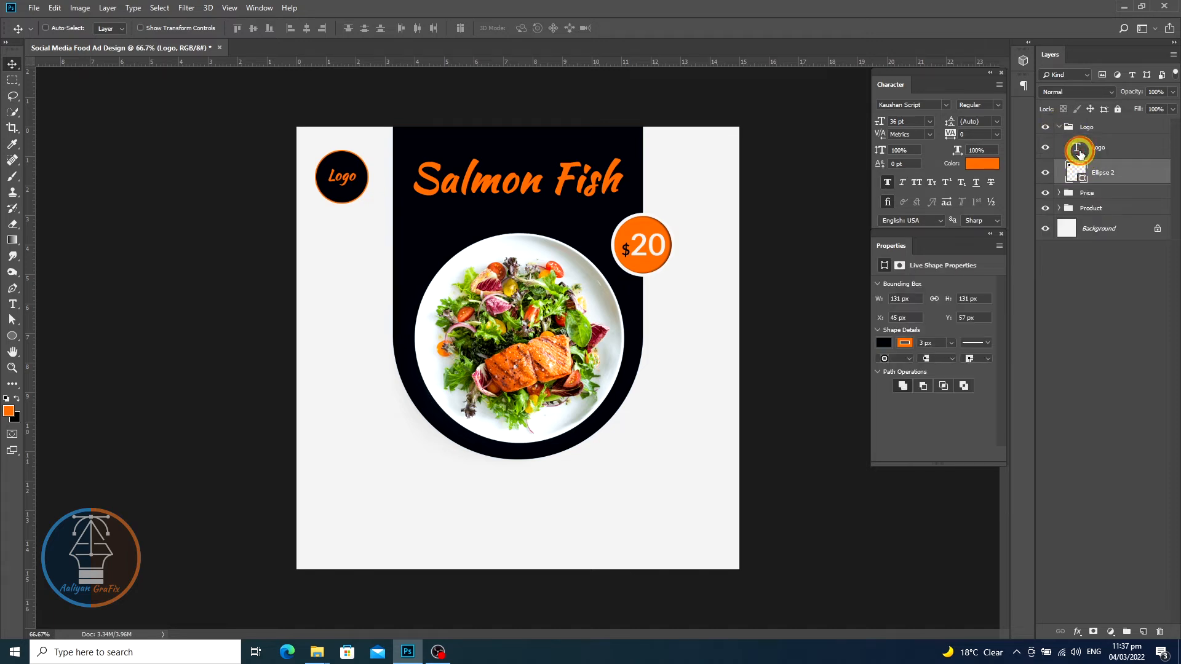
click(1077, 149)
double_click(1077, 150)
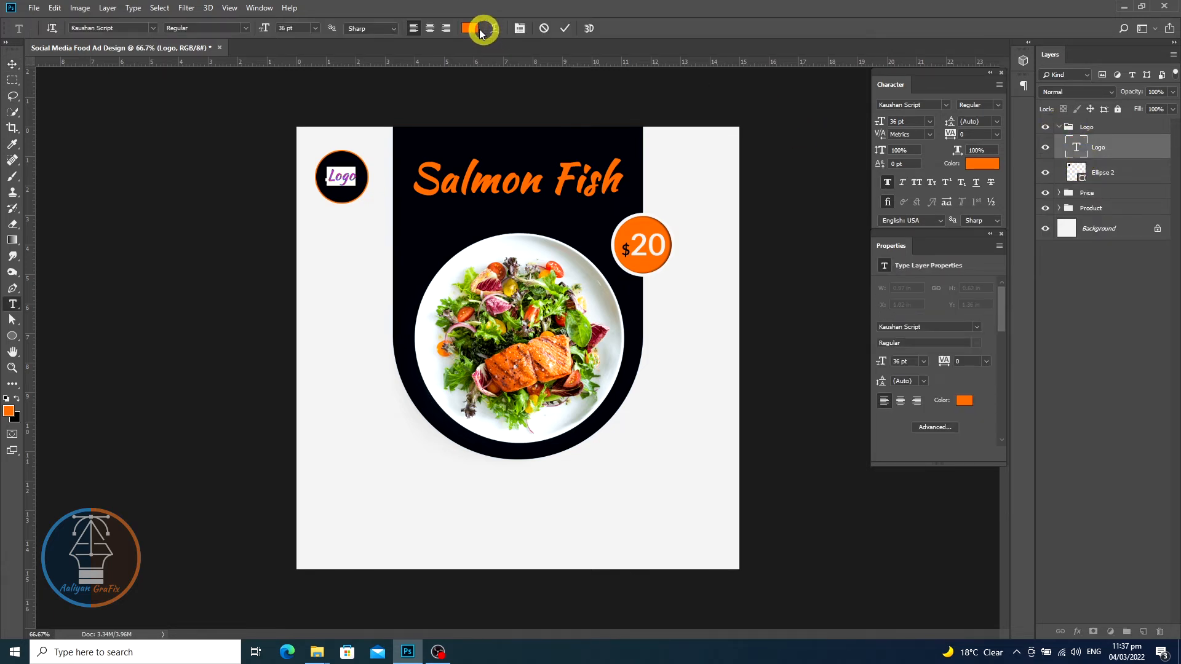
click(469, 27)
click(669, 145)
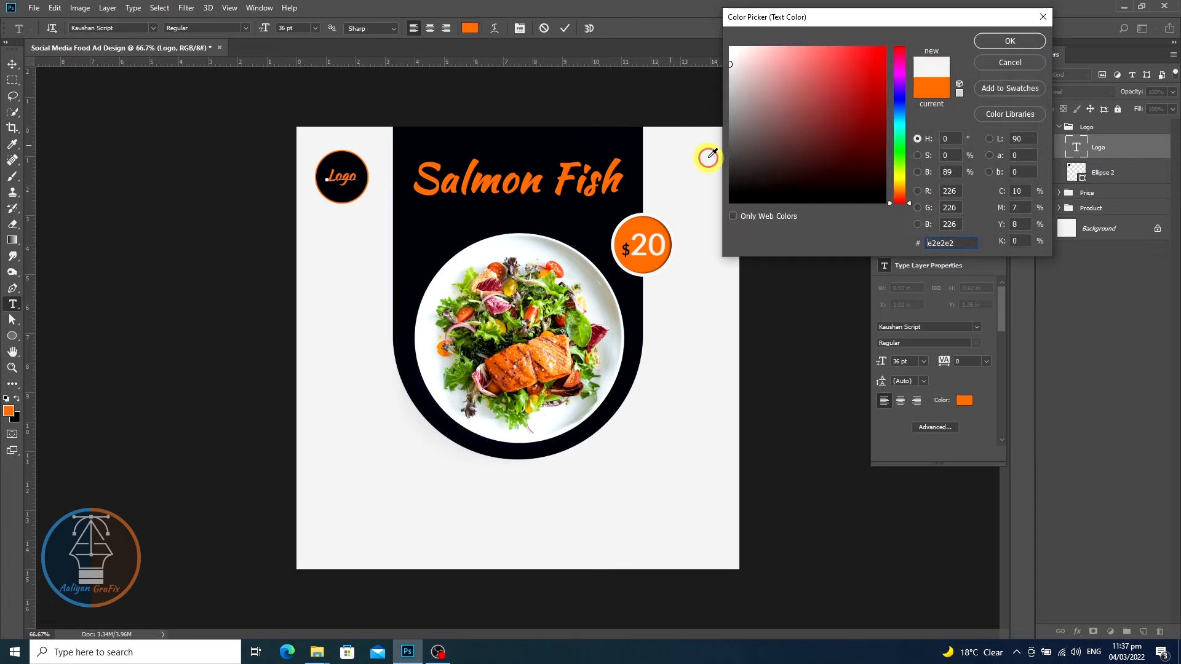
click(1011, 41)
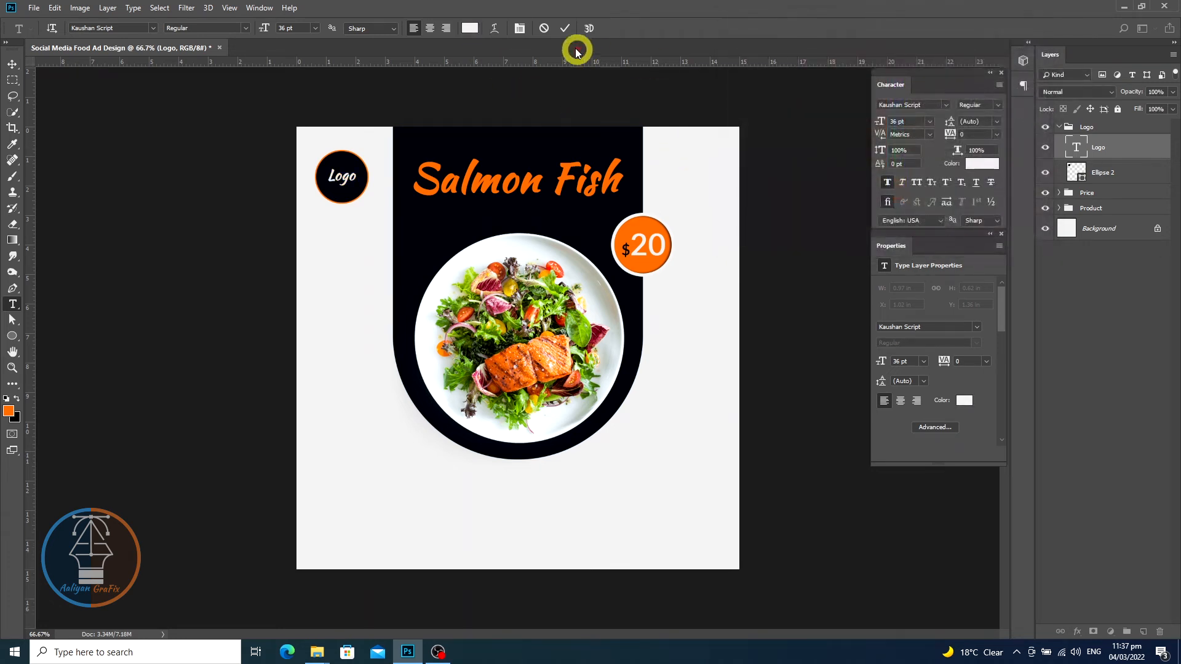
click(564, 27)
key(v)
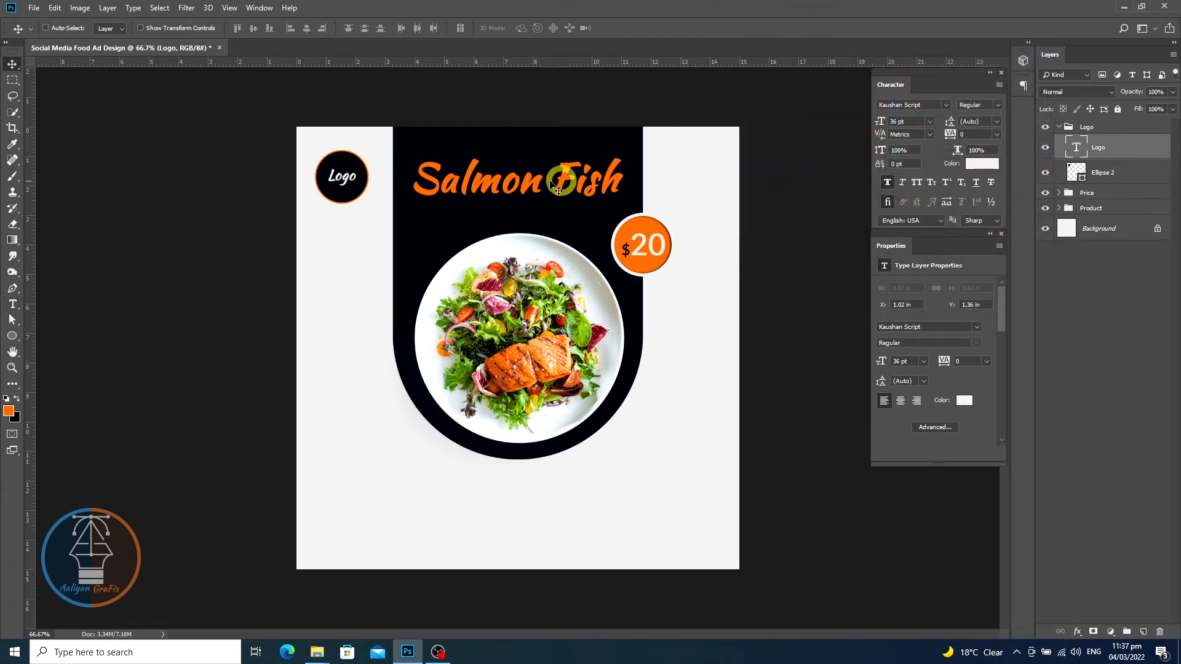
- Duplicate the dark rounded panel shape and move the copy out of the Product group, just above Background
right_click(564, 225)
click(571, 239)
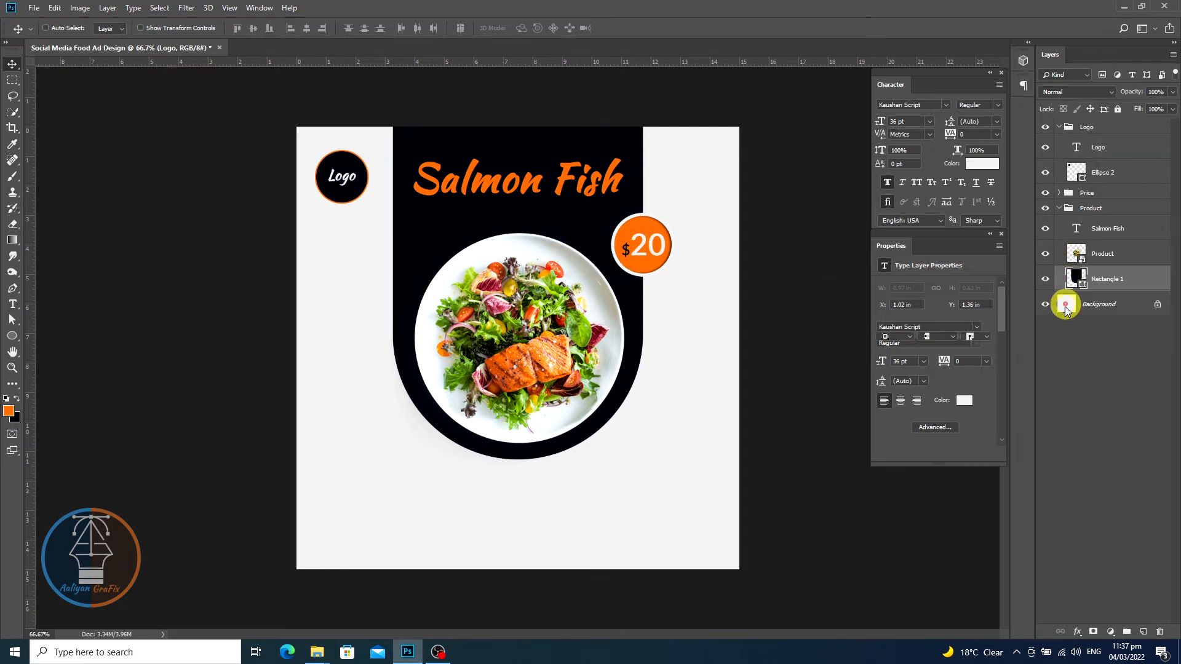
right_click(1131, 283)
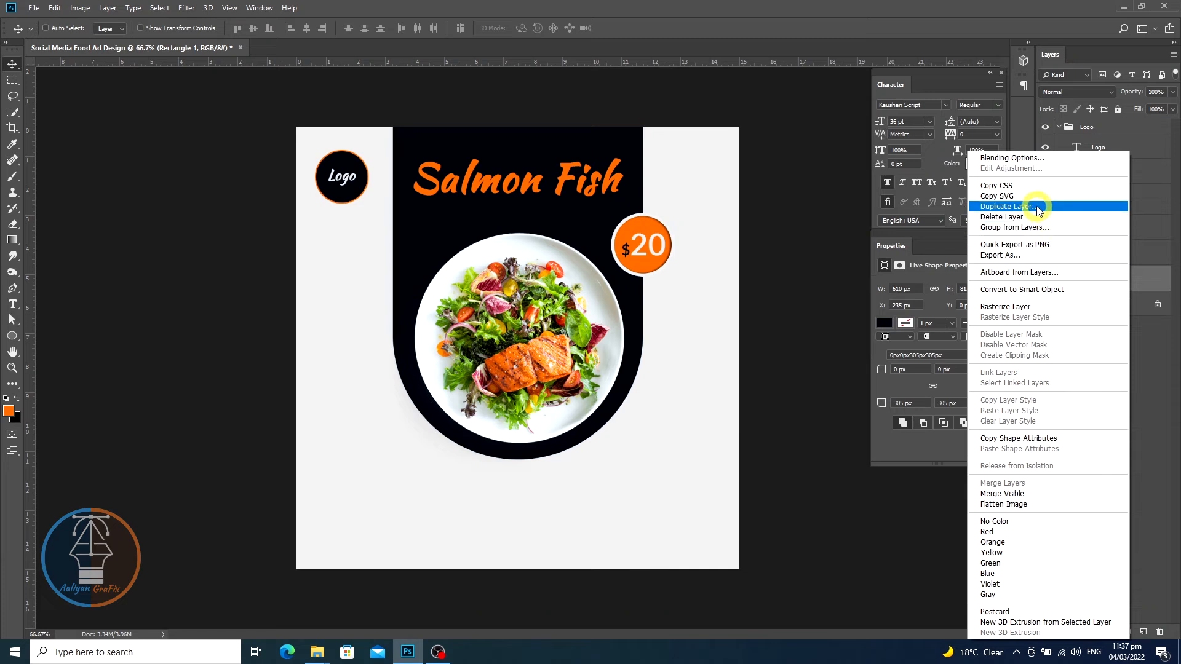
click(1010, 207)
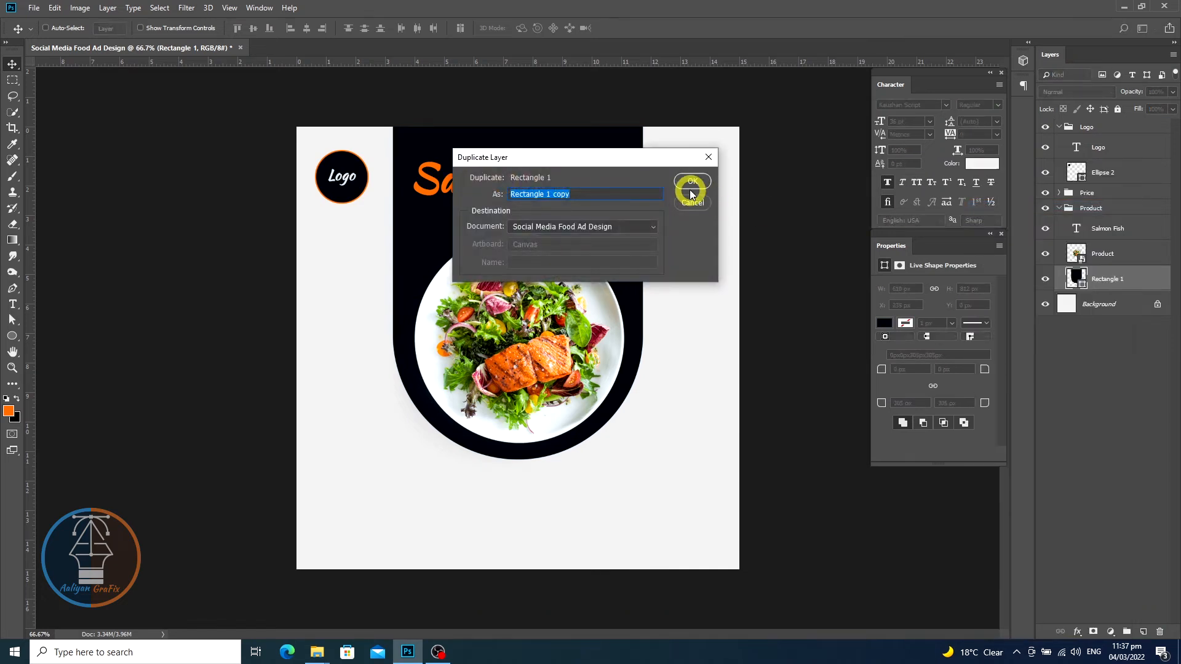
click(690, 181)
drag(1081, 280, 1100, 252)
click(1059, 233)
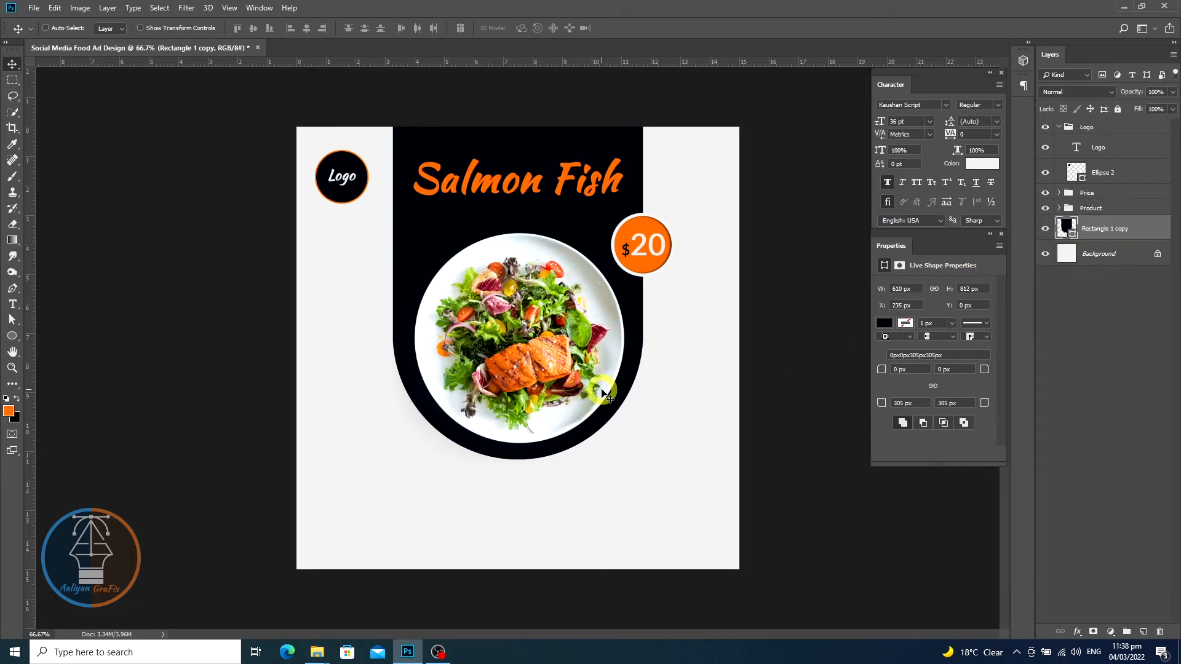
- Flip the panel copy both ways with Free Transform and move it down so its rounded end sits at the canvas bottom
key(ctrl+t)
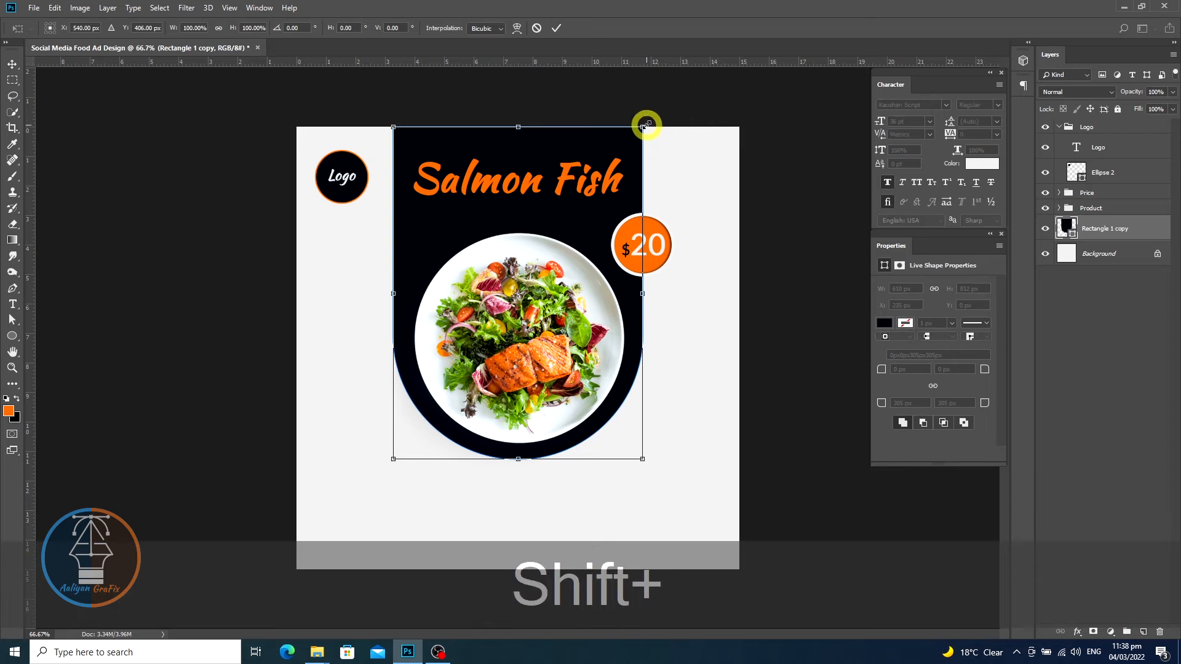
drag(660, 128, 380, 457)
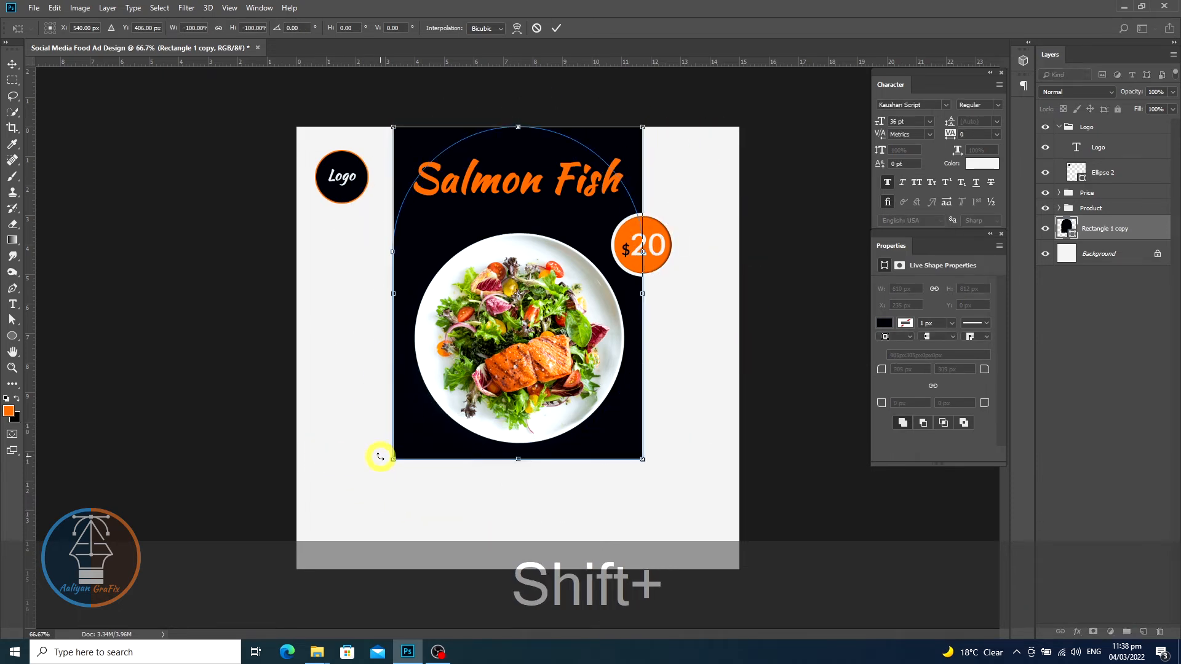
double_click(534, 285)
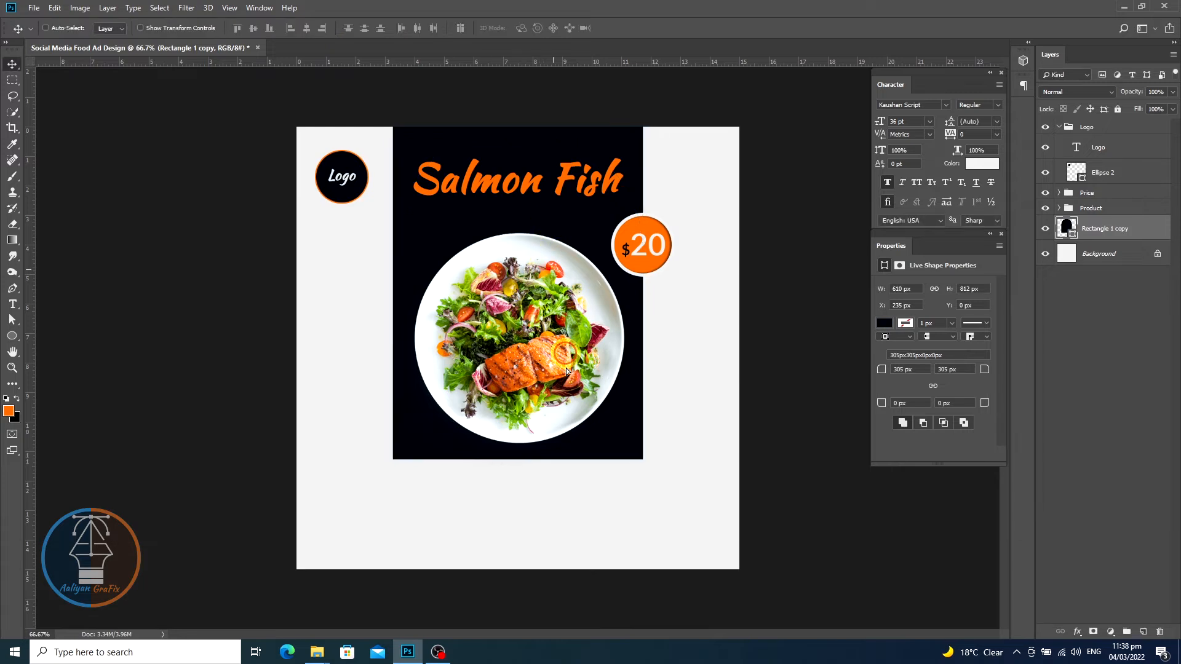
drag(544, 224, 550, 554)
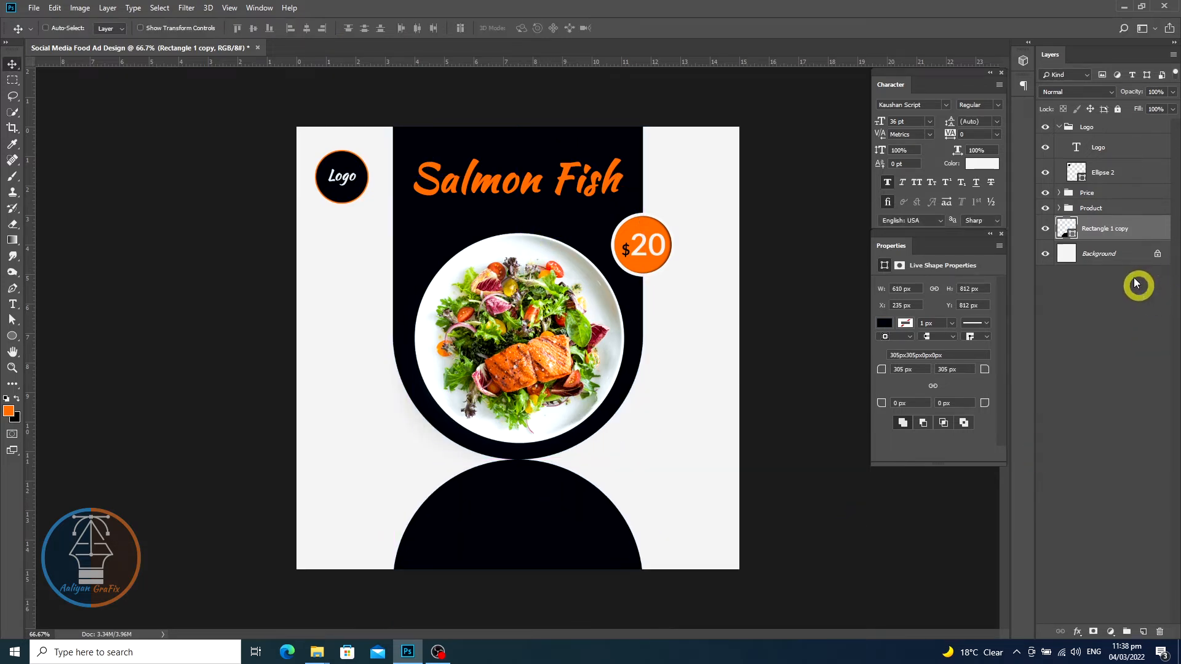
- Duplicate the flipped panel copy and hide the first flipped copy
right_click(1145, 233)
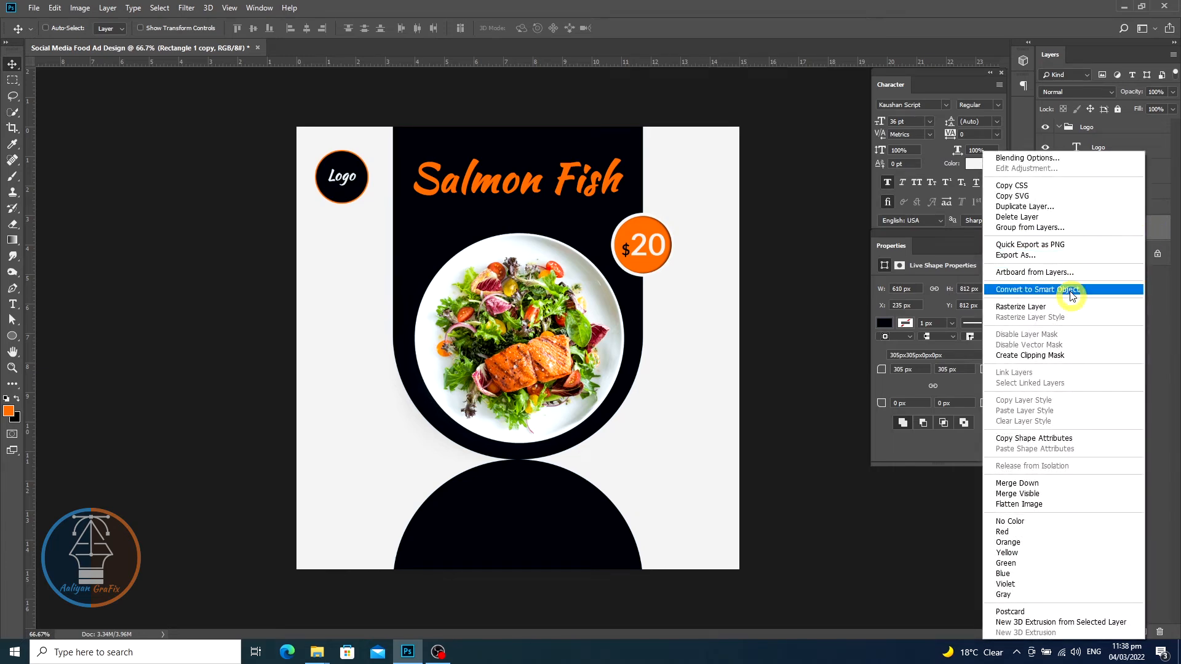
click(1043, 208)
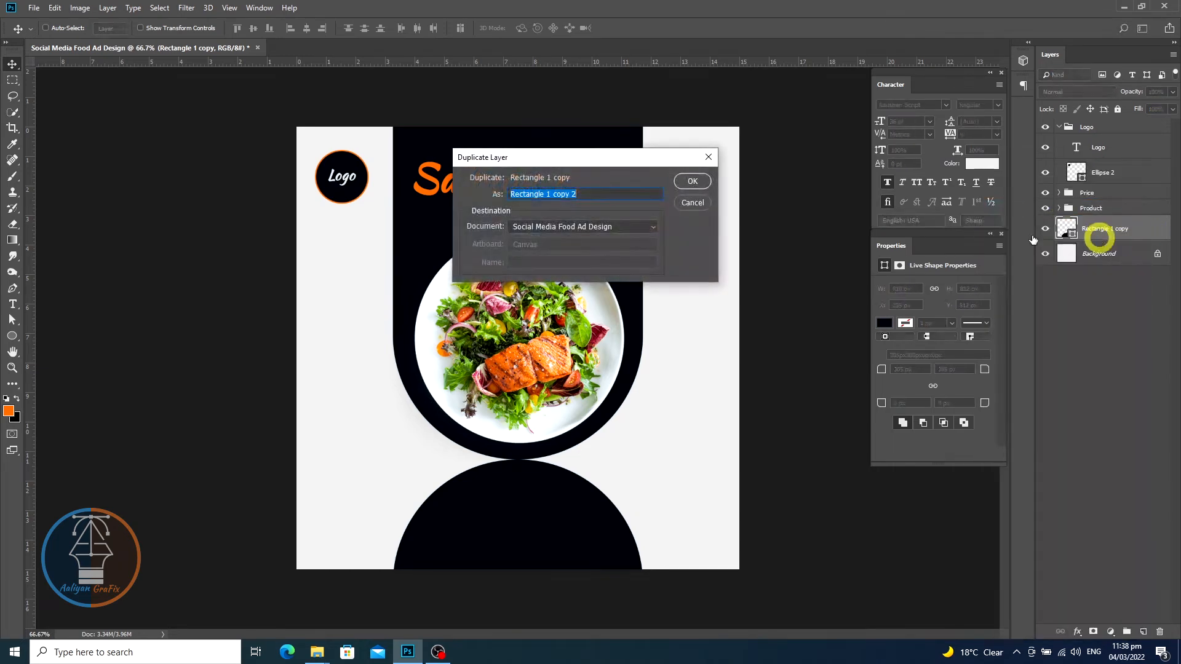
click(690, 183)
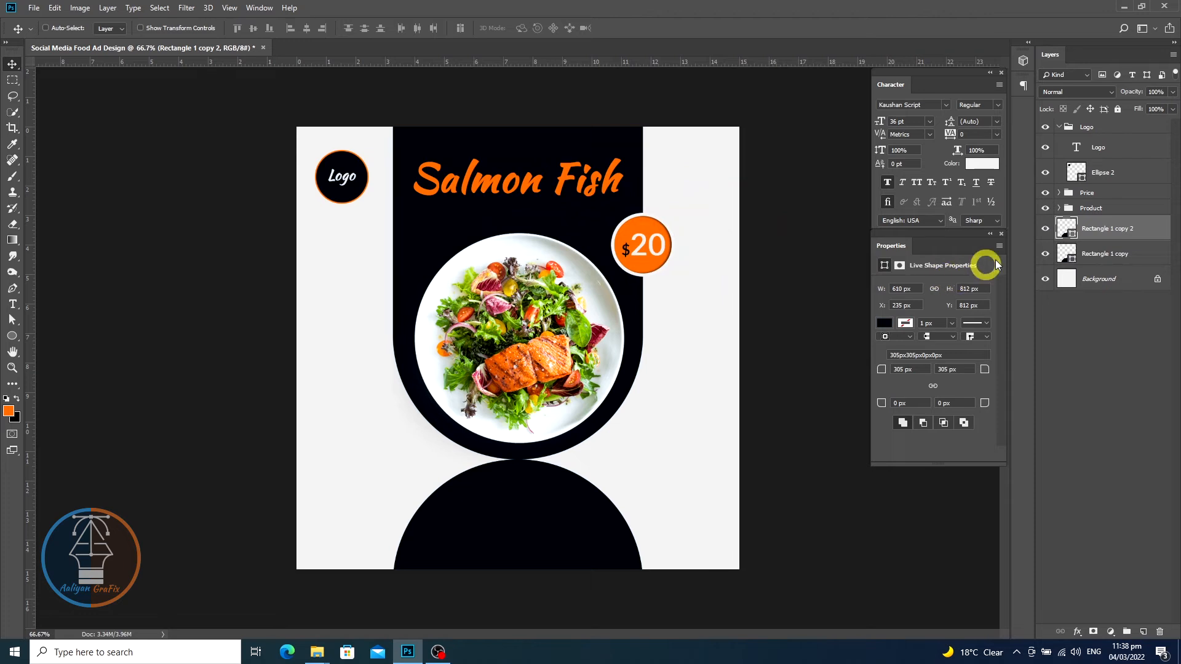
click(1045, 254)
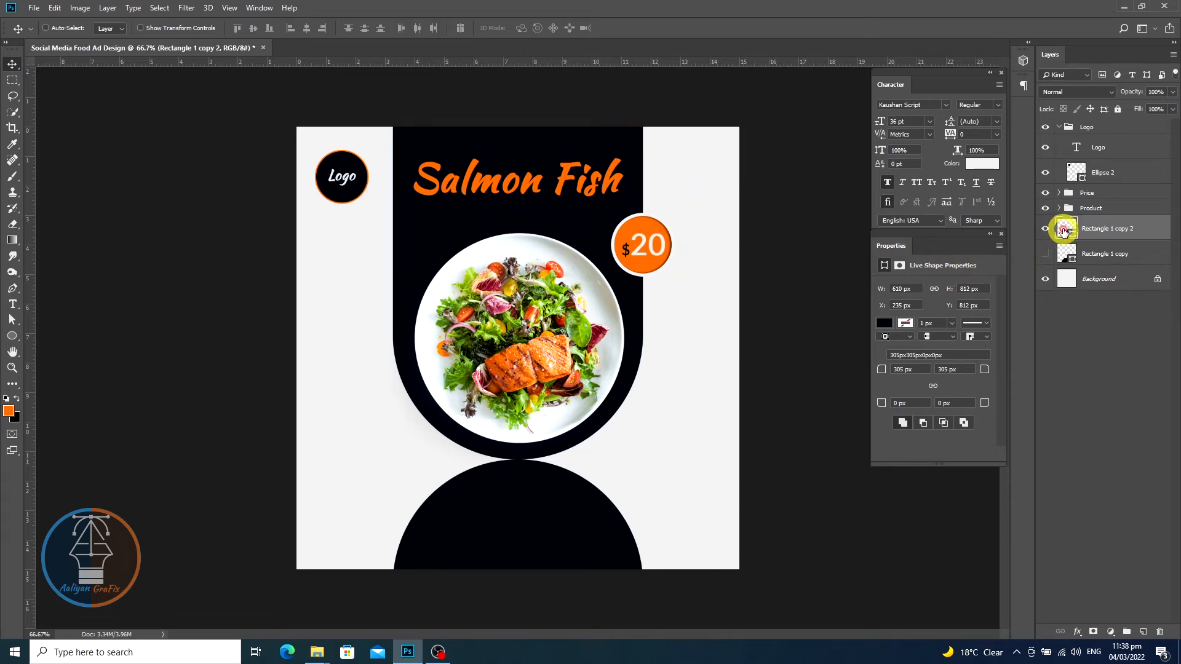
- Add a layer mask to the second flipped copy and draw a short gradient on it to fade it into a reflection below the panel
click(1093, 632)
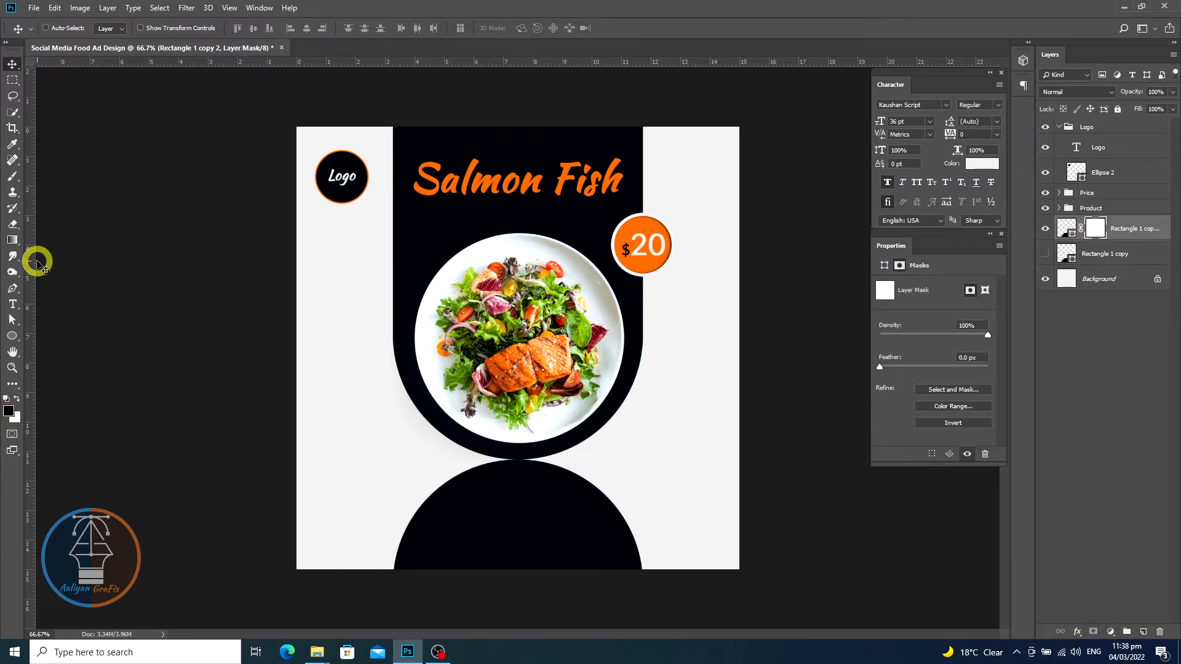
click(12, 240)
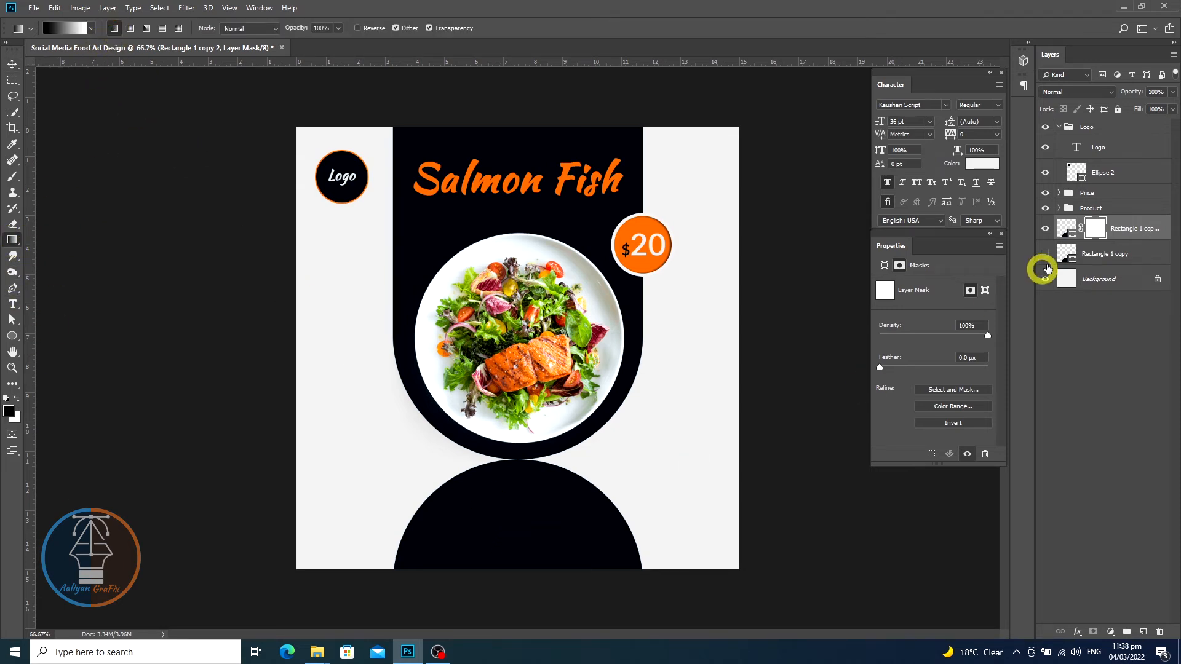
click(1091, 233)
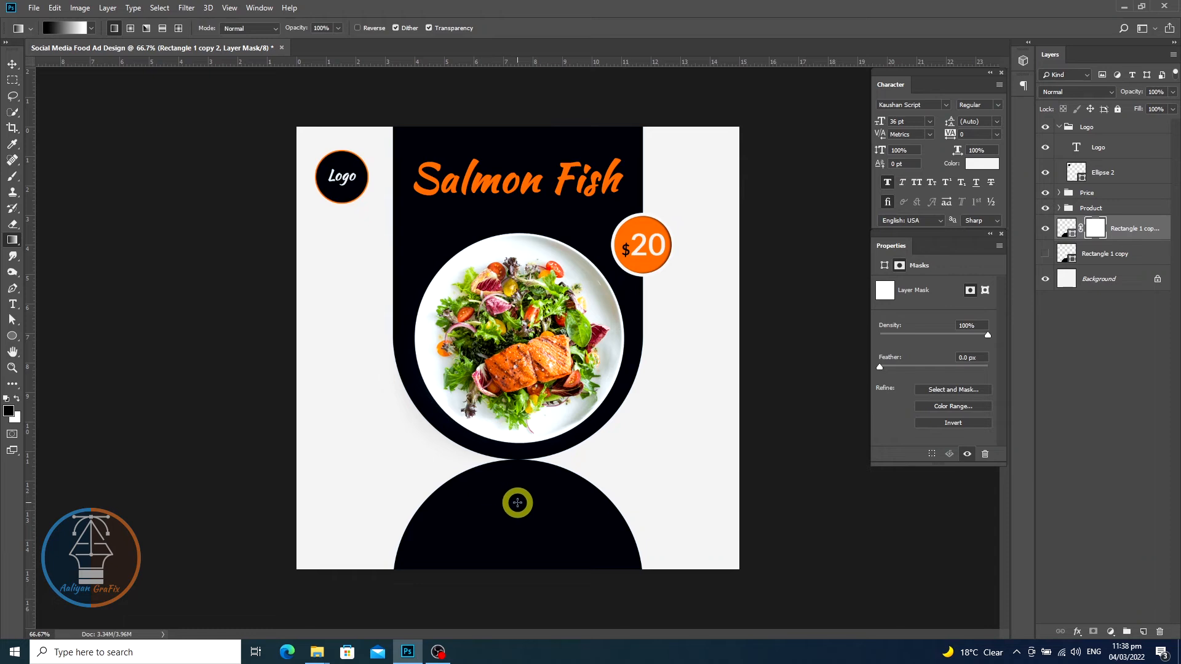
drag(518, 502, 546, 457)
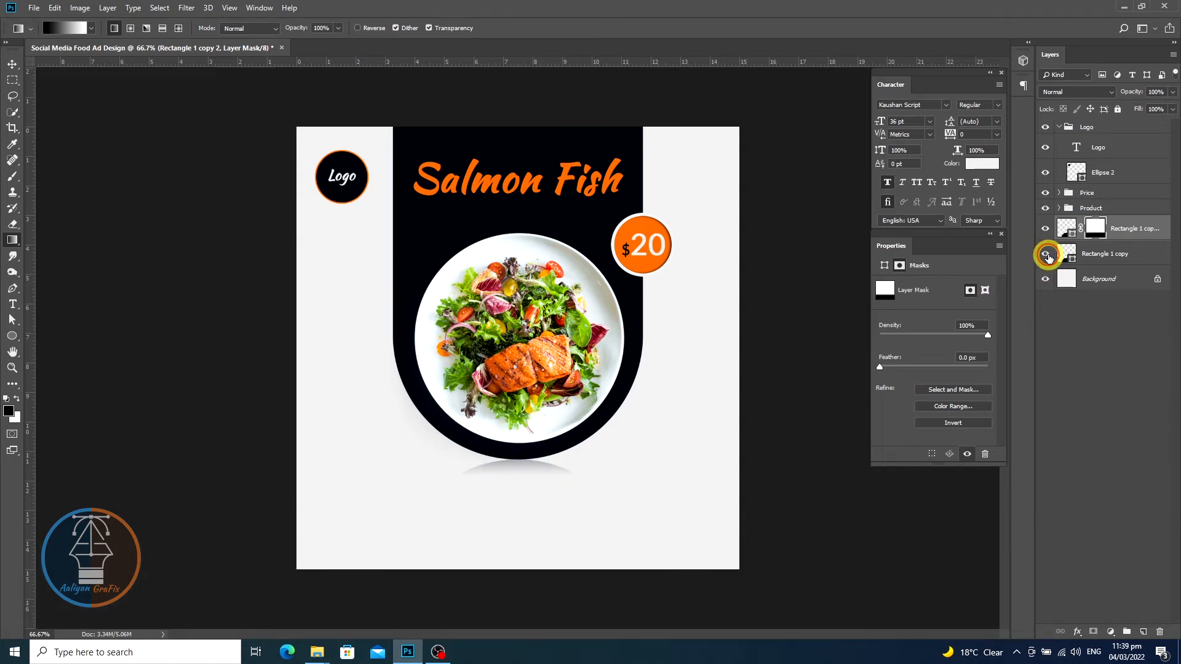
- Unhide the first flipped panel copy, move it down so only its rounded top shows, and fill it with the heading's orange
click(1048, 257)
click(1071, 255)
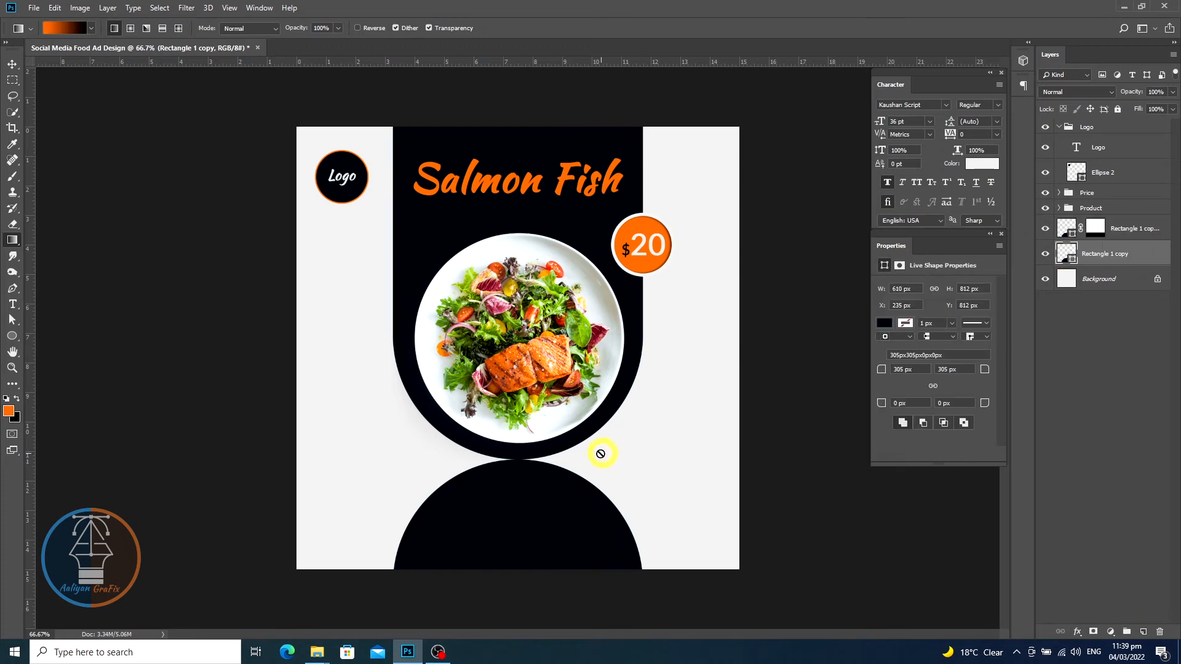
key(v)
drag(519, 506, 526, 572)
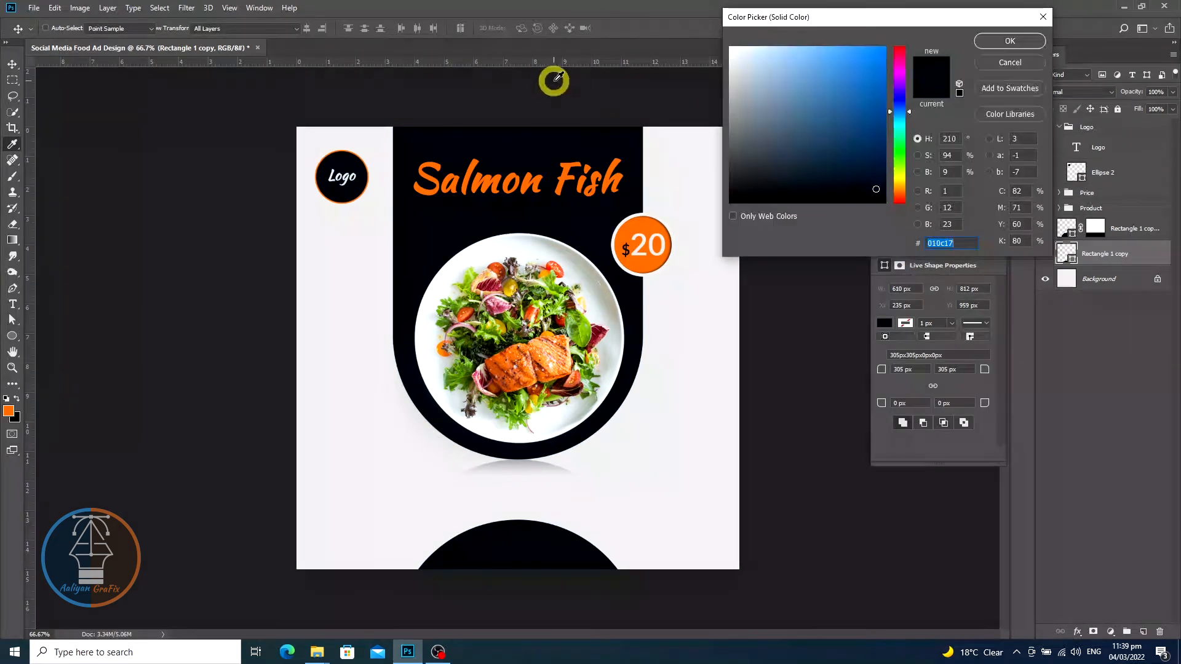
click(647, 225)
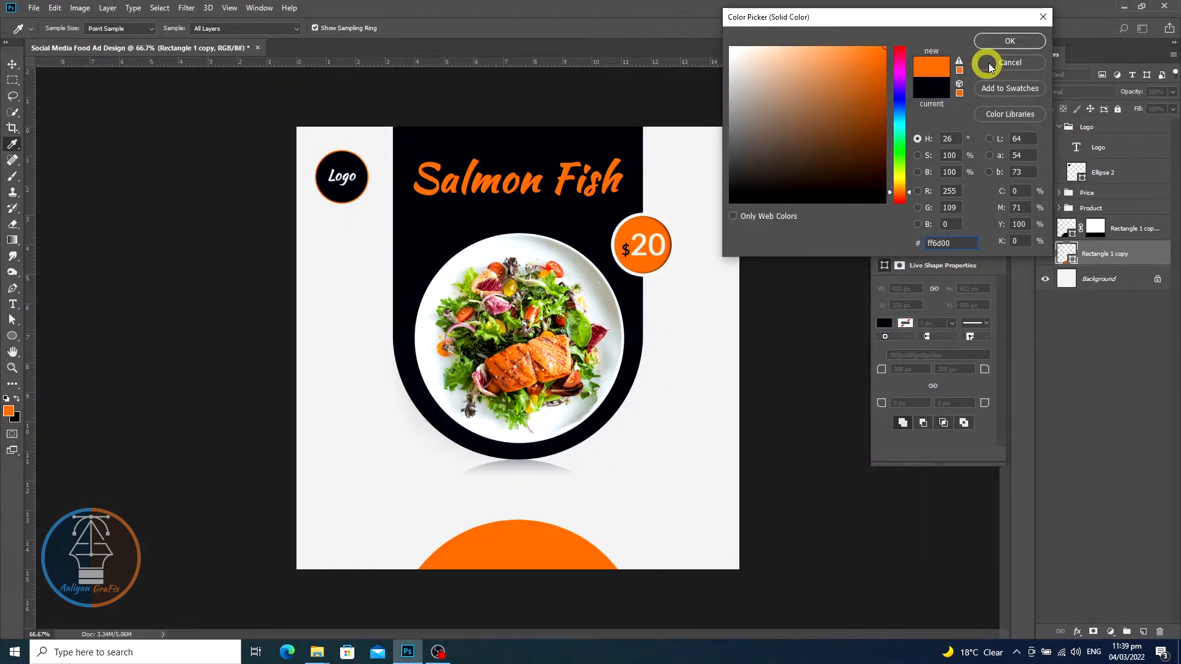
click(1010, 41)
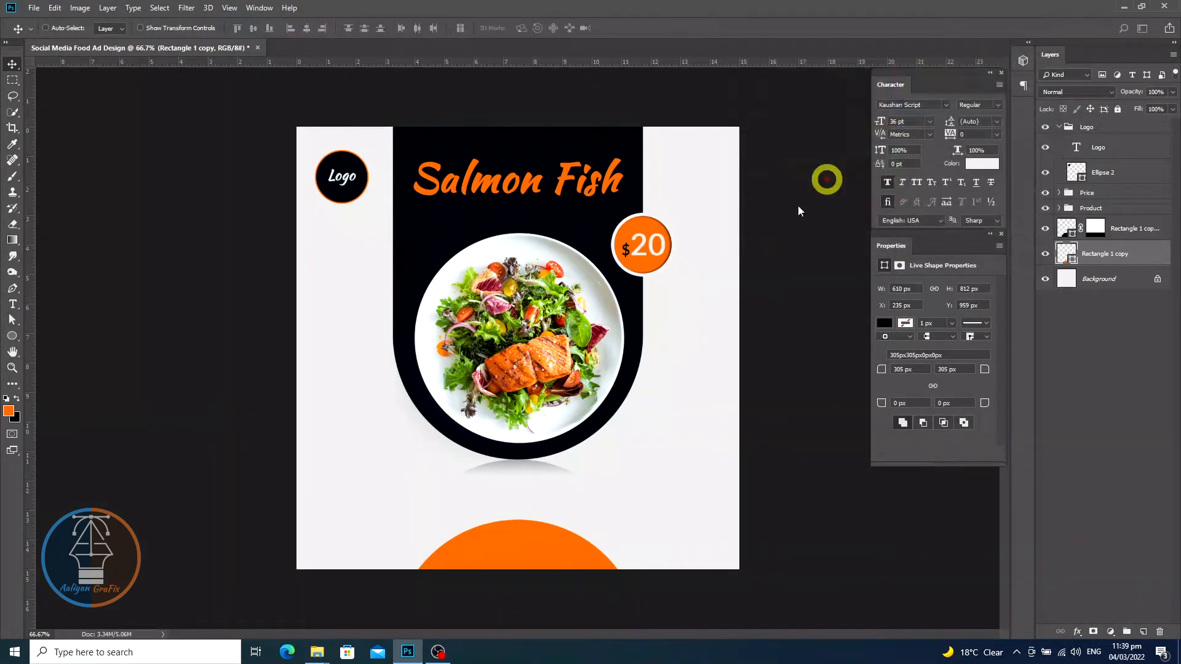
- Draw a small circle about 59 px wide above the orange semicircle and fill it with the dark panel colour
click(11, 336)
drag(464, 496, 488, 521)
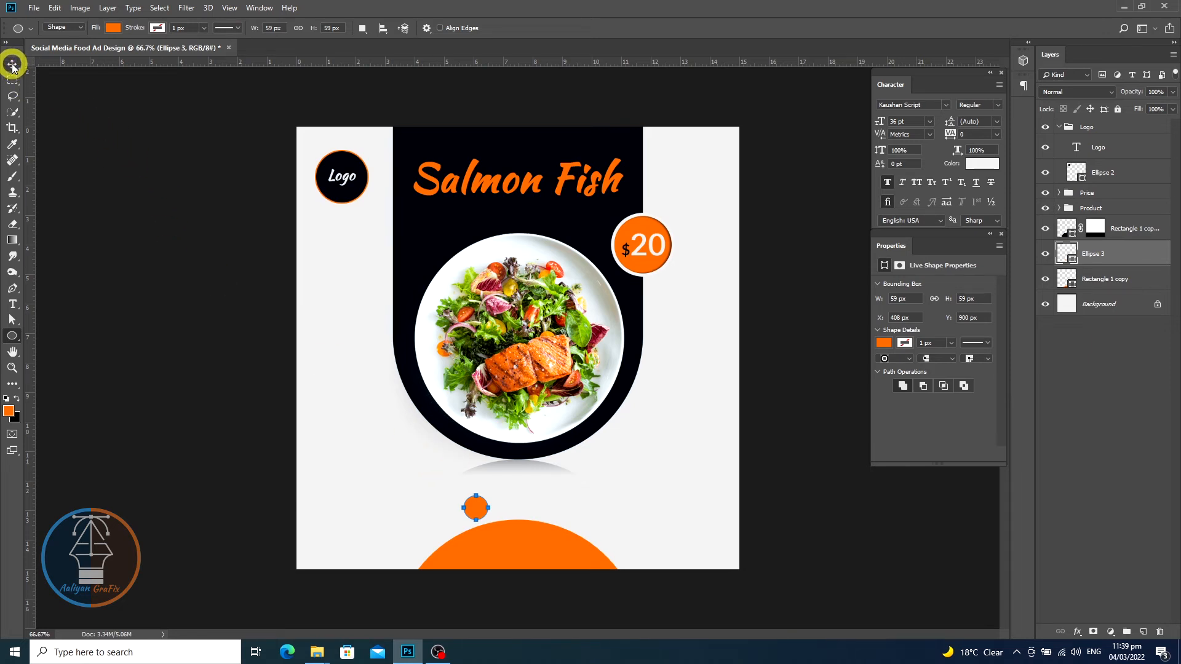
click(112, 28)
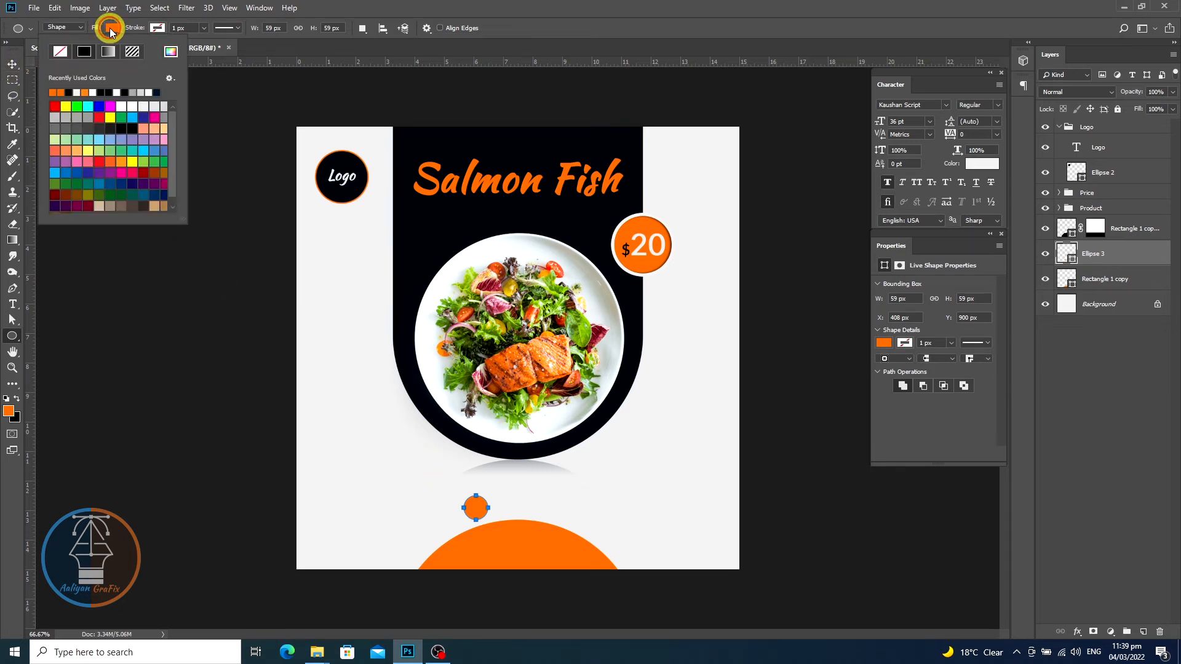
click(173, 54)
click(606, 236)
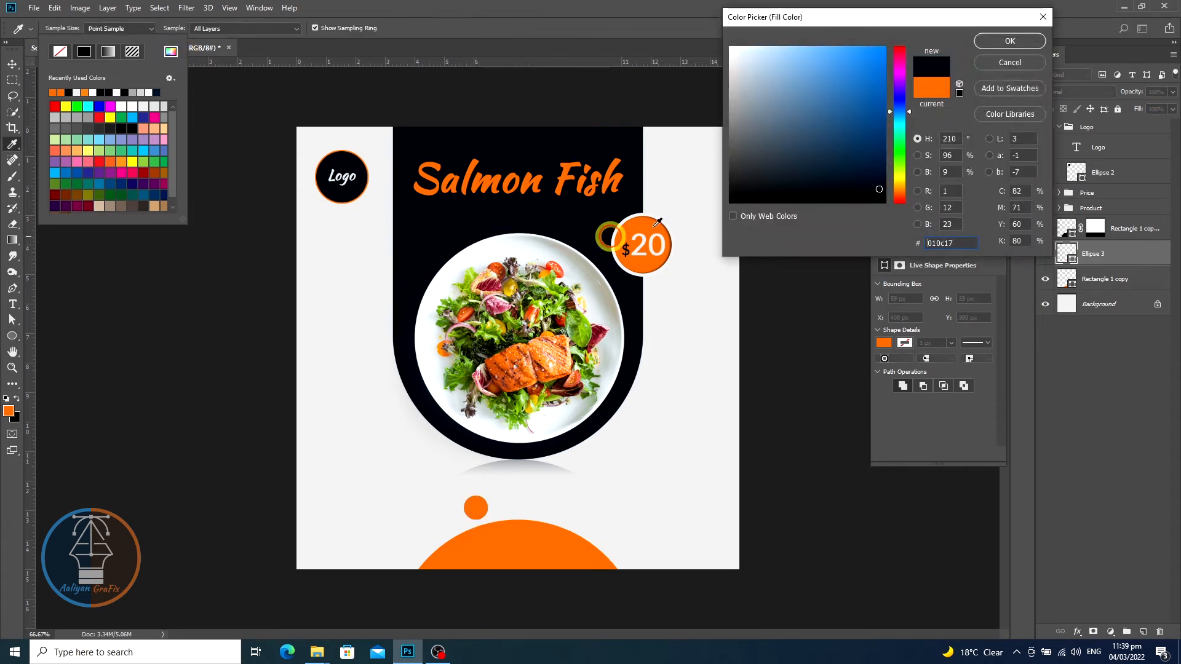
click(1027, 41)
- Give the circle a 4 px stroke in the light grey sampled from the background
click(159, 28)
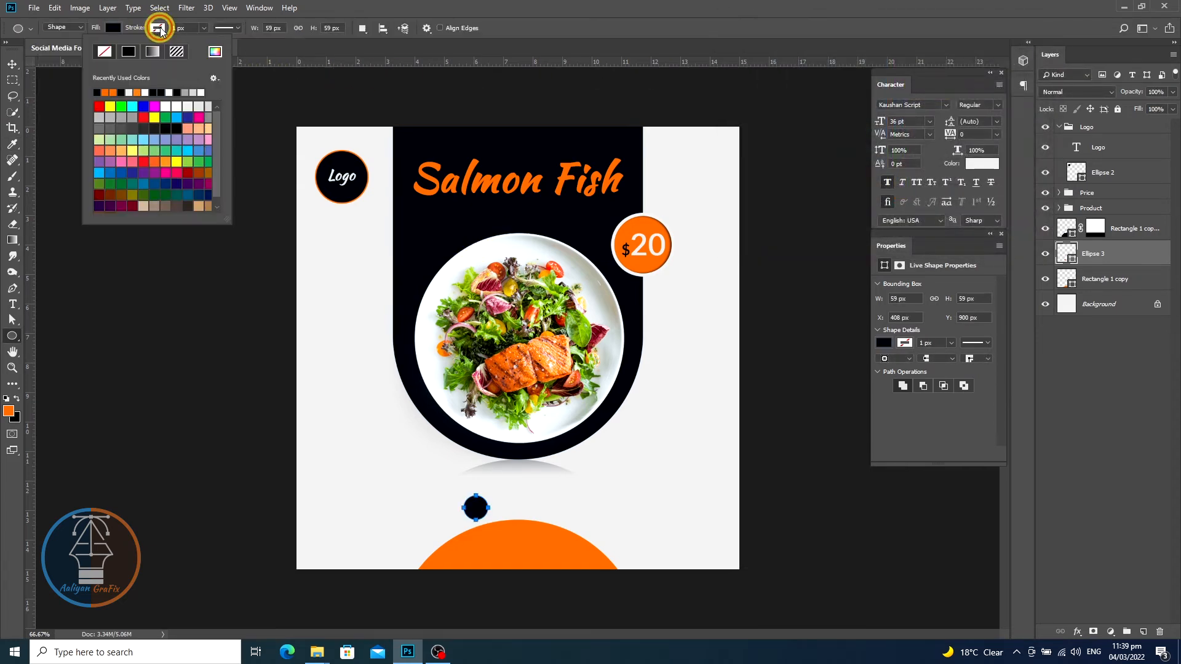
click(215, 51)
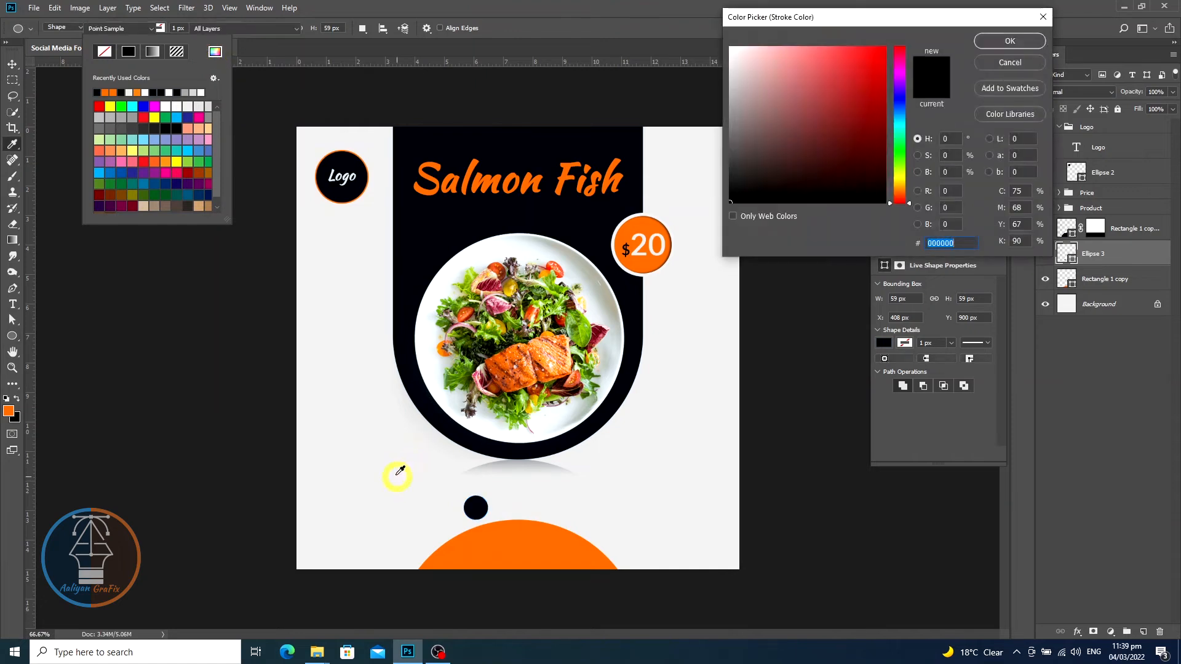
click(364, 472)
click(991, 40)
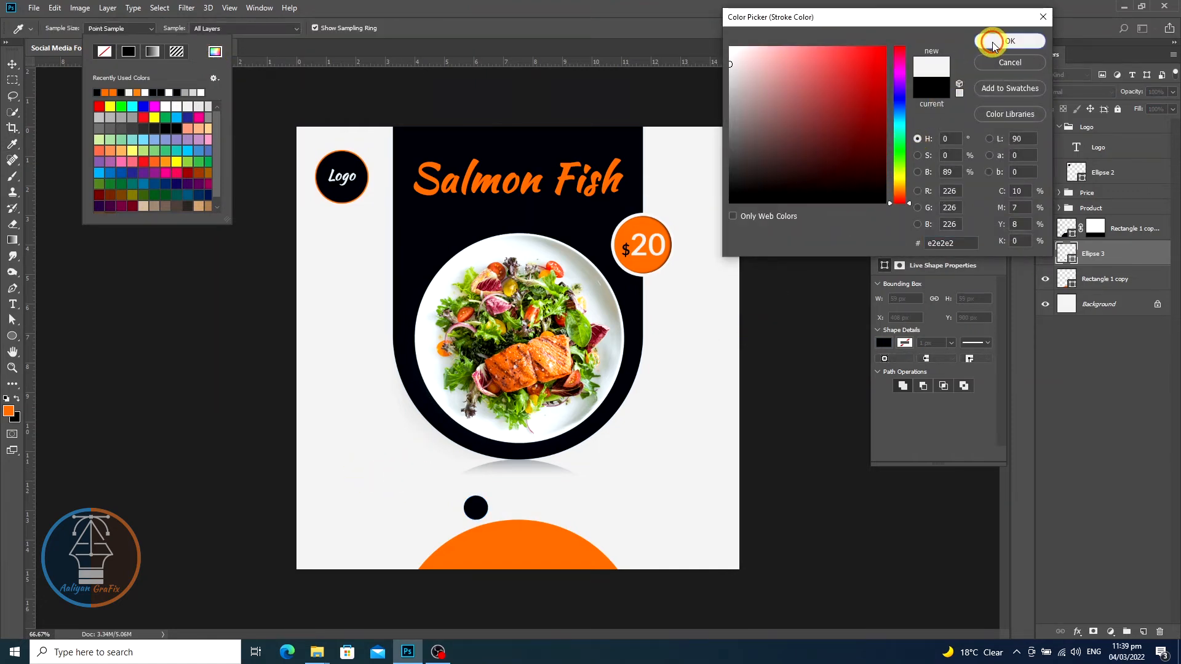
click(176, 28)
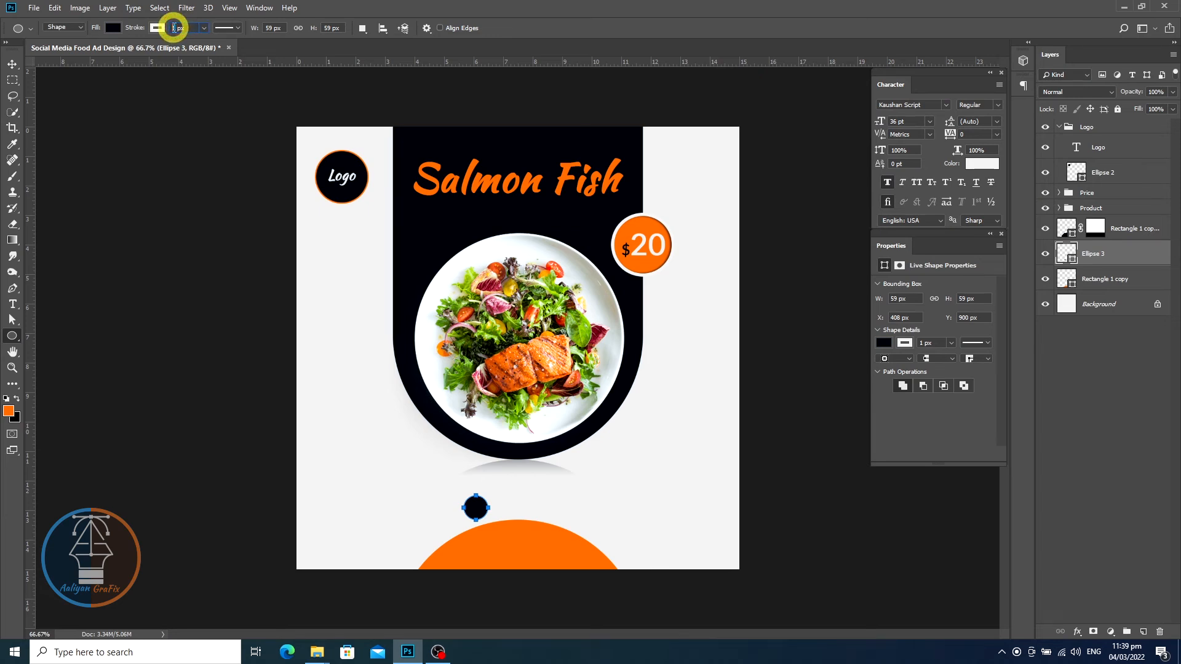
text(4)
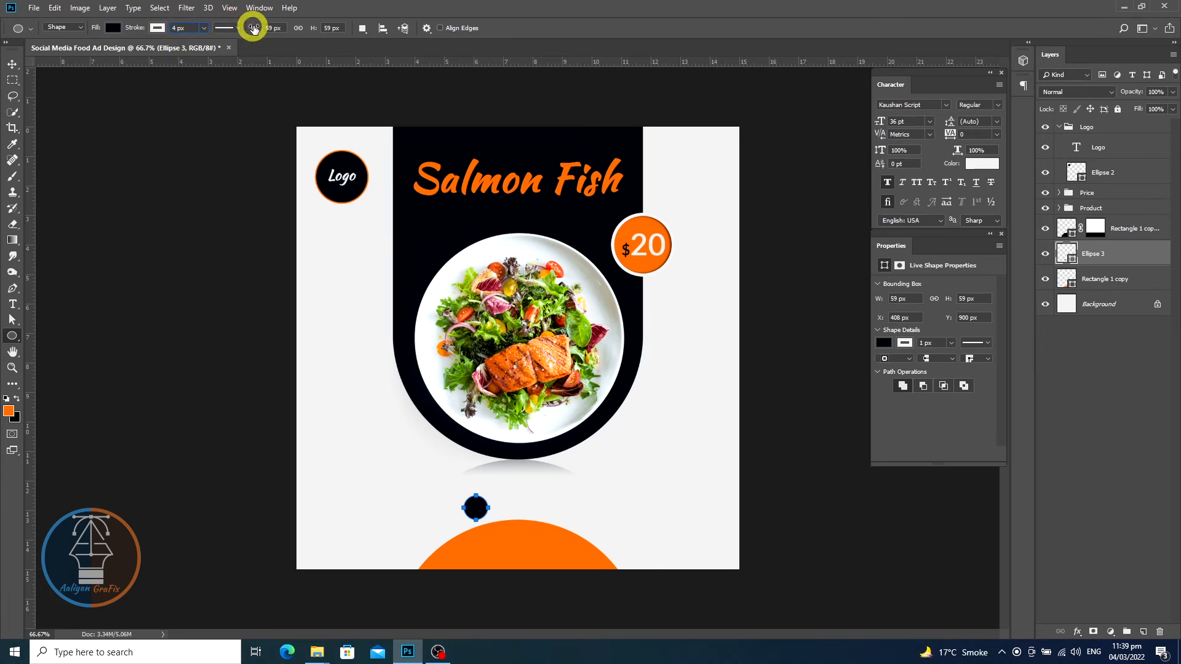
click(270, 28)
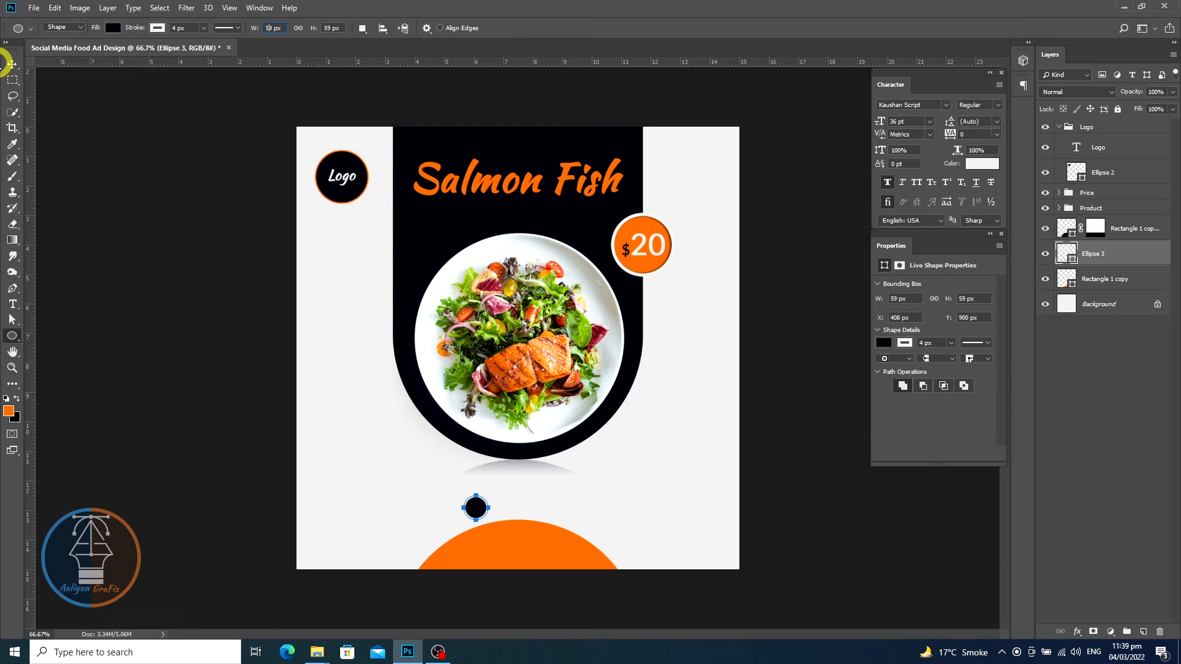
- Move the circle onto the top edge of the orange semicircle and centre it horizontally with the semicircle
click(12, 64)
drag(477, 516, 515, 524)
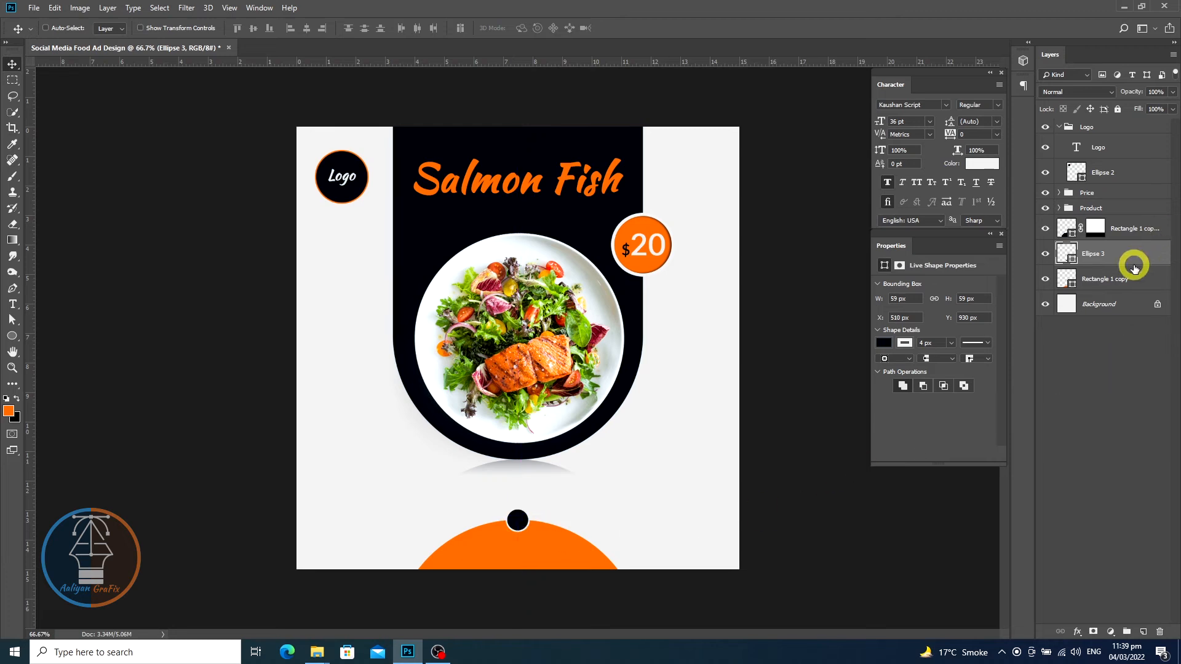
key(ctrl)
ctrl+click(1151, 285)
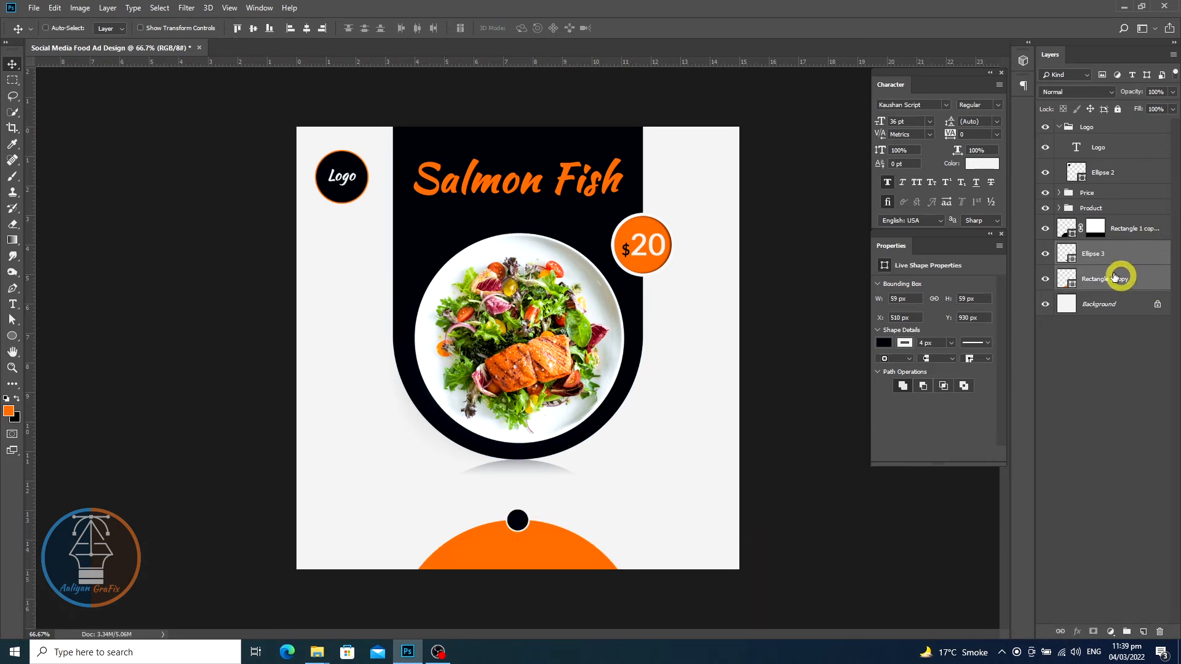
click(306, 28)
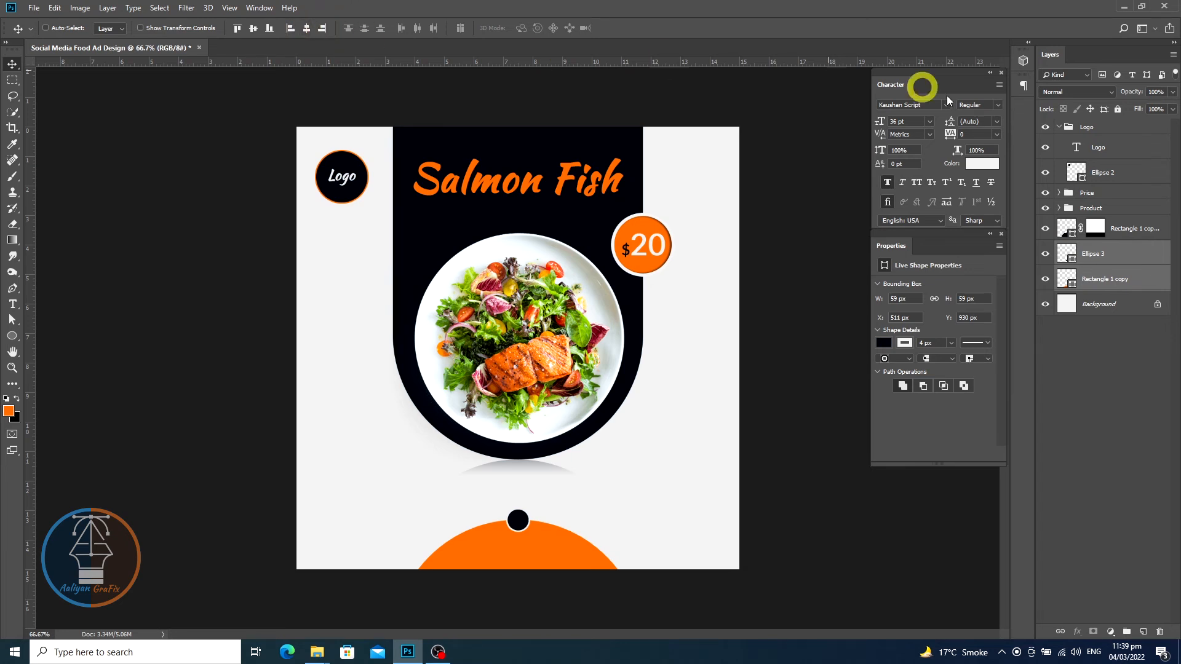
click(1143, 252)
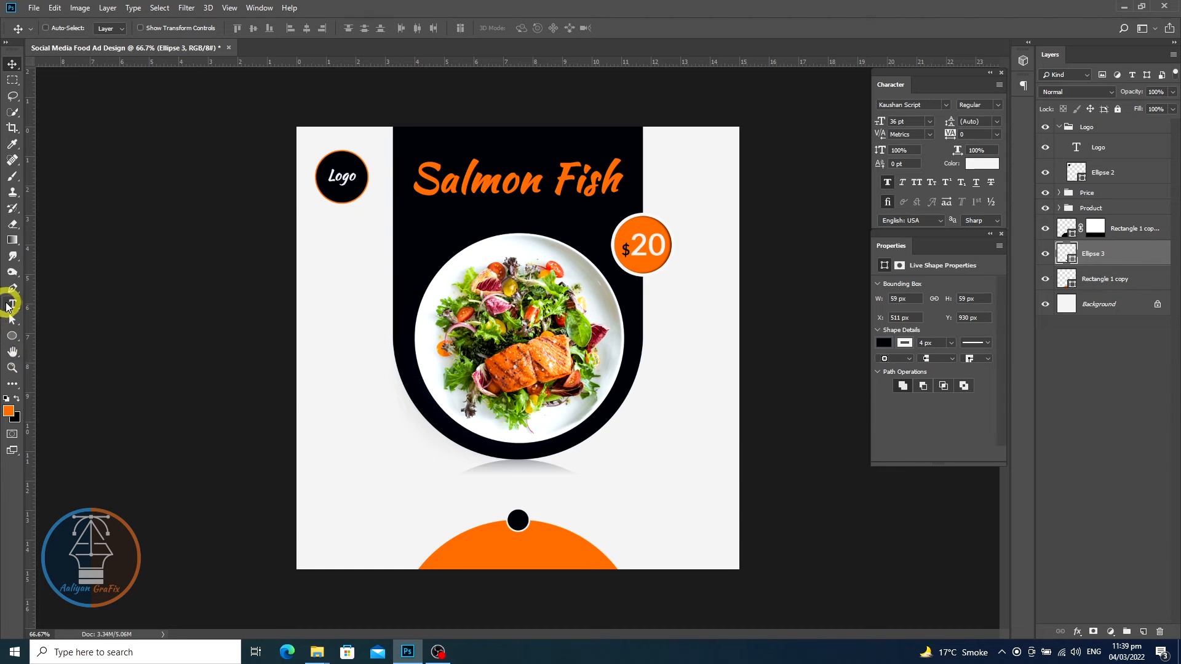
- Add the text Order Now and place it inside the orange semicircle below the circle
click(12, 305)
click(390, 520)
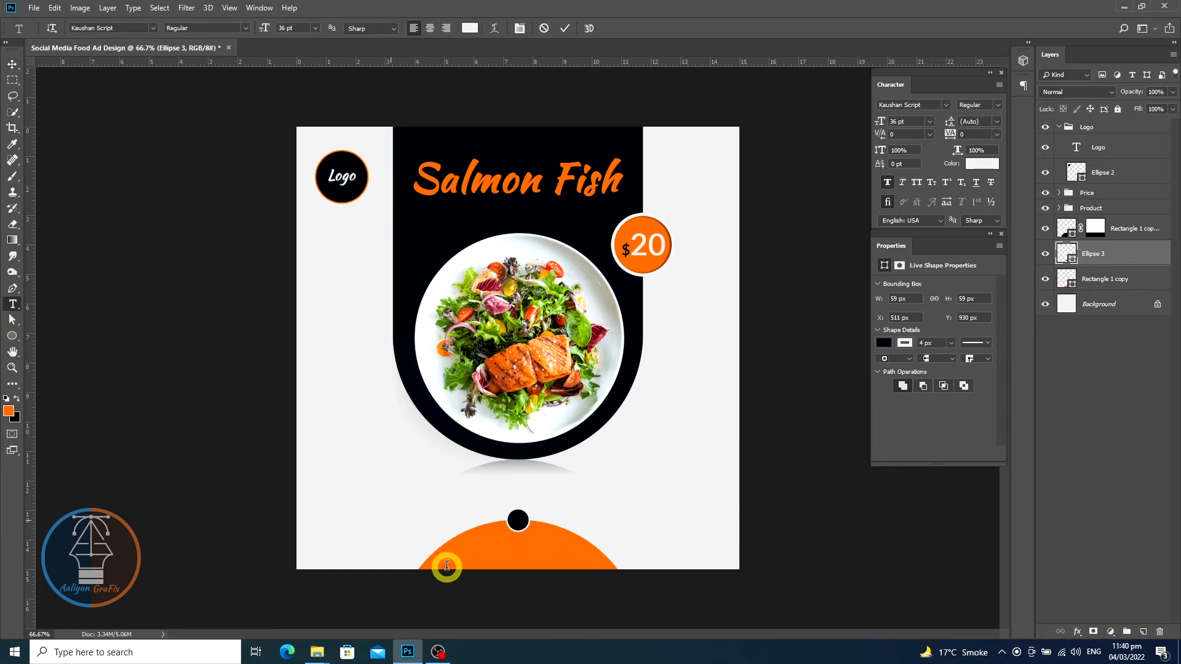
text(ORDE)
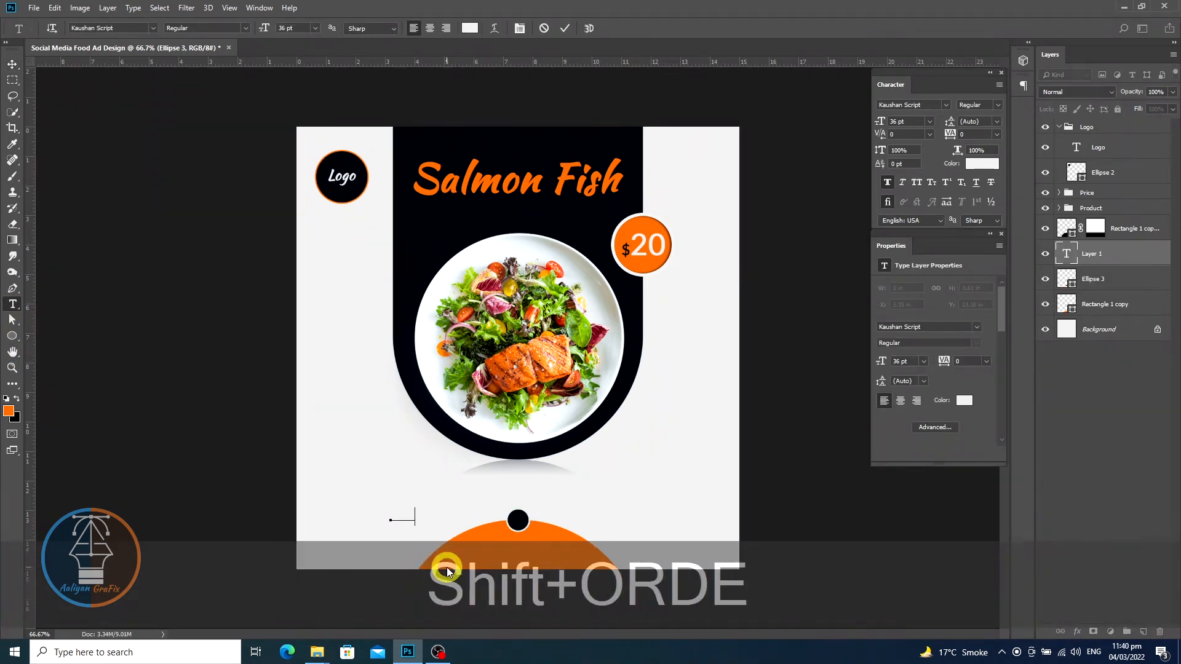
text(R )
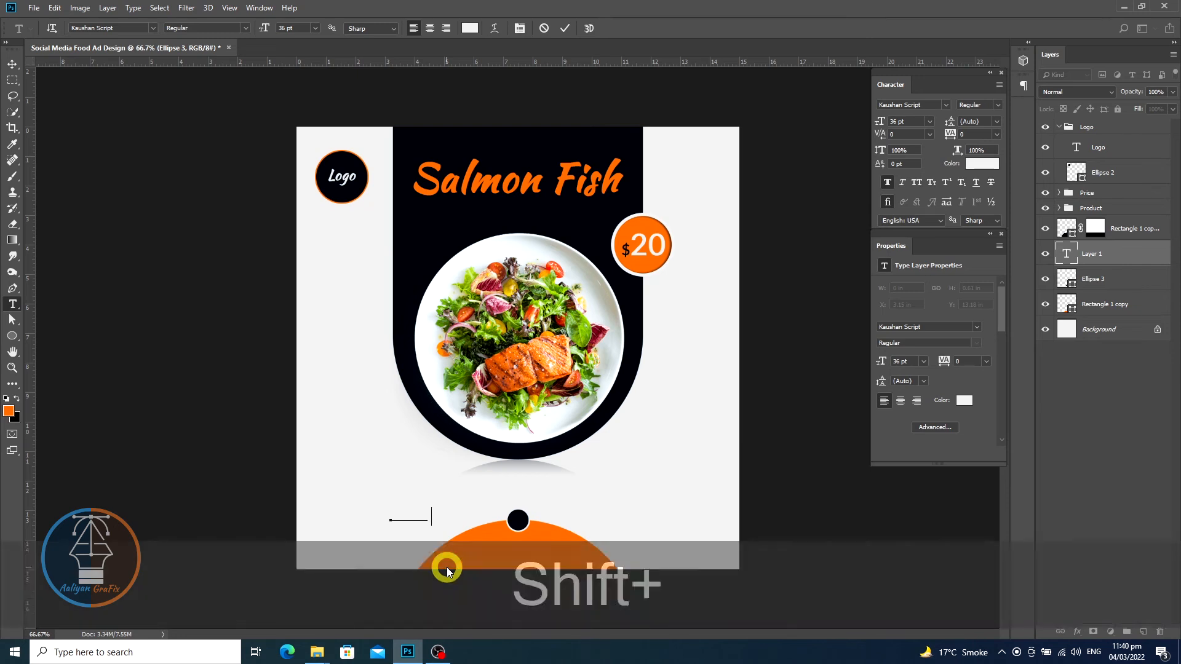
text(NOW)
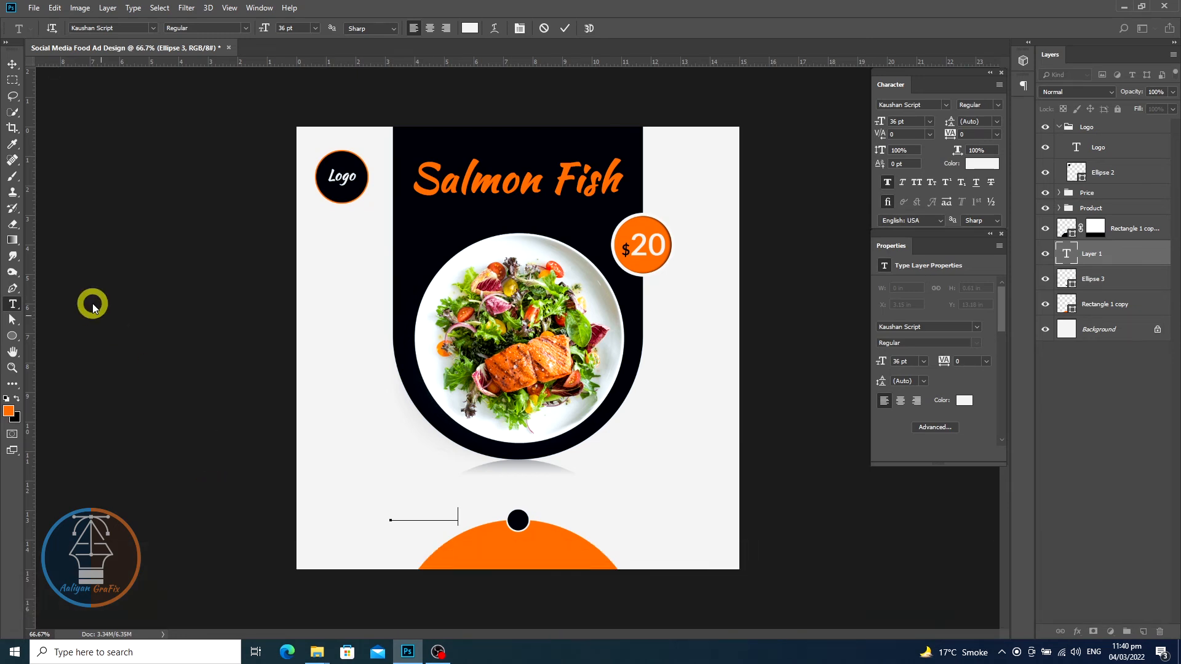
click(12, 63)
drag(464, 522, 539, 548)
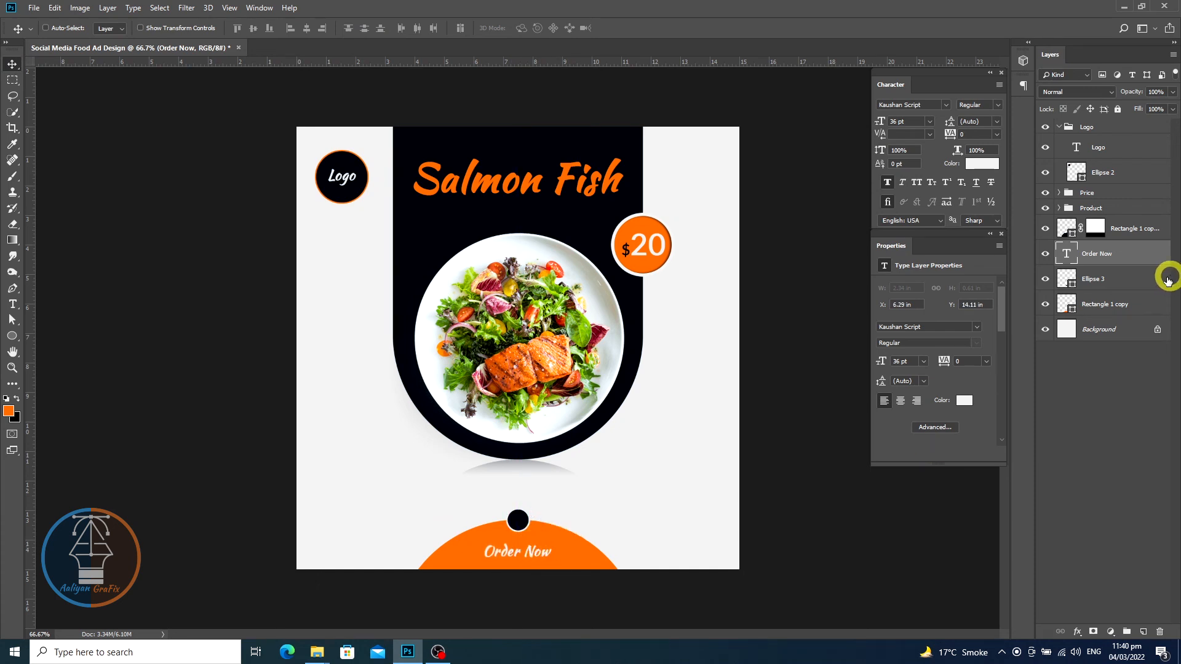
- Change the Order Now text's font to Lato Bold
double_click(1057, 257)
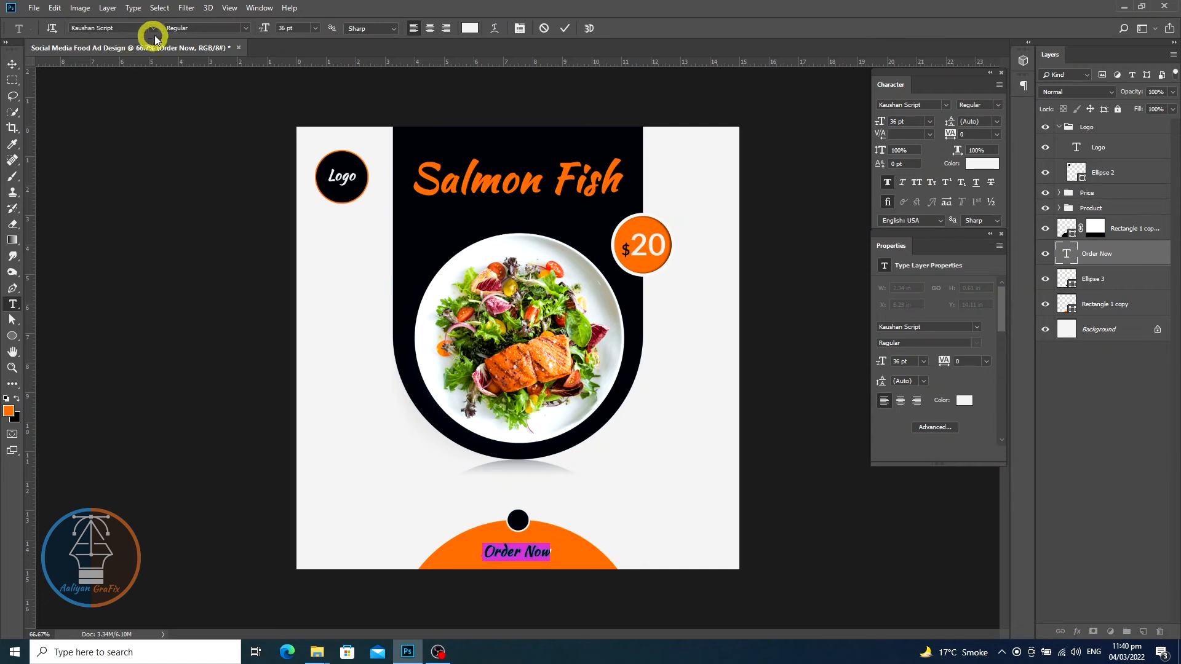
click(143, 29)
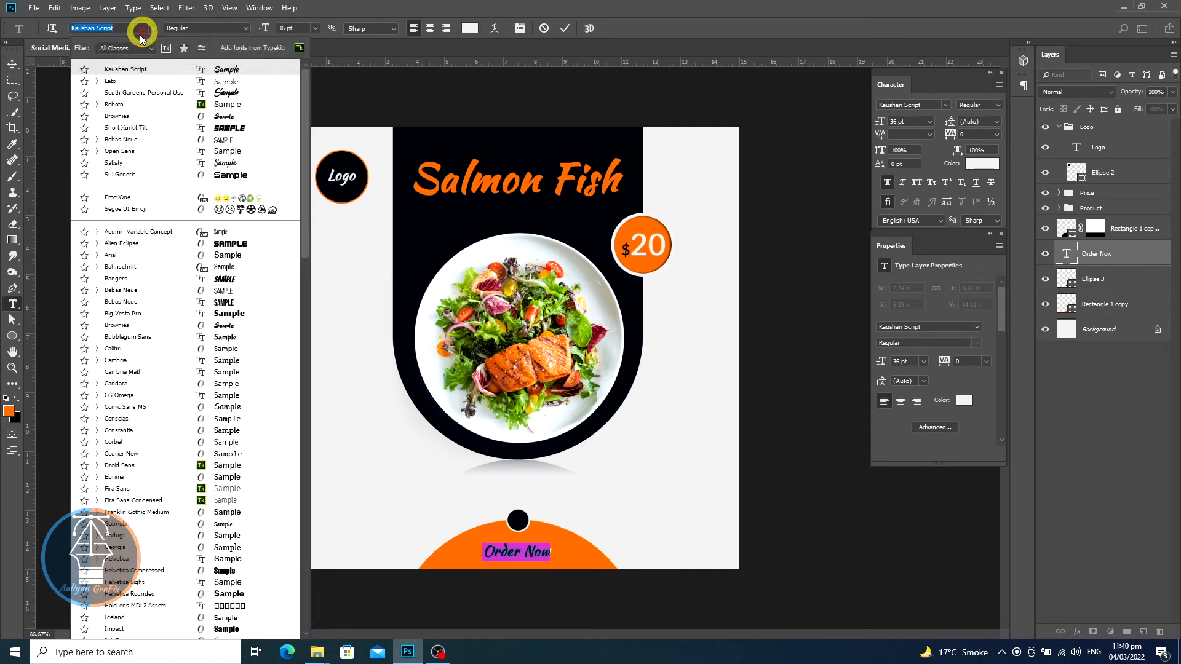
click(97, 82)
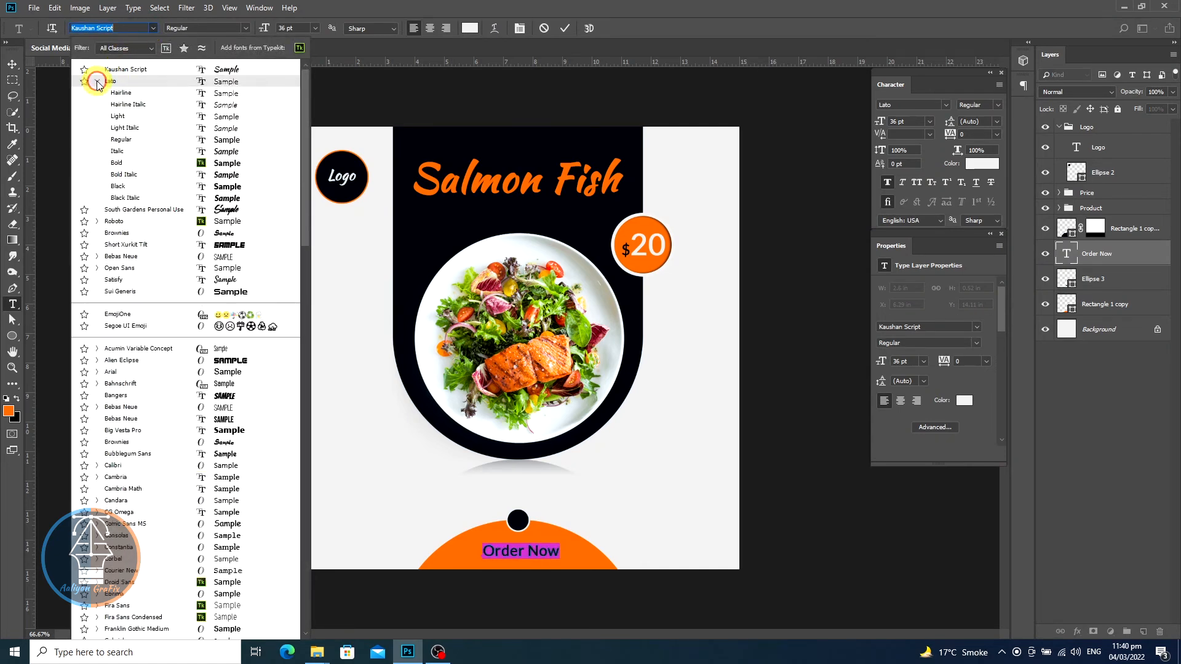
click(116, 163)
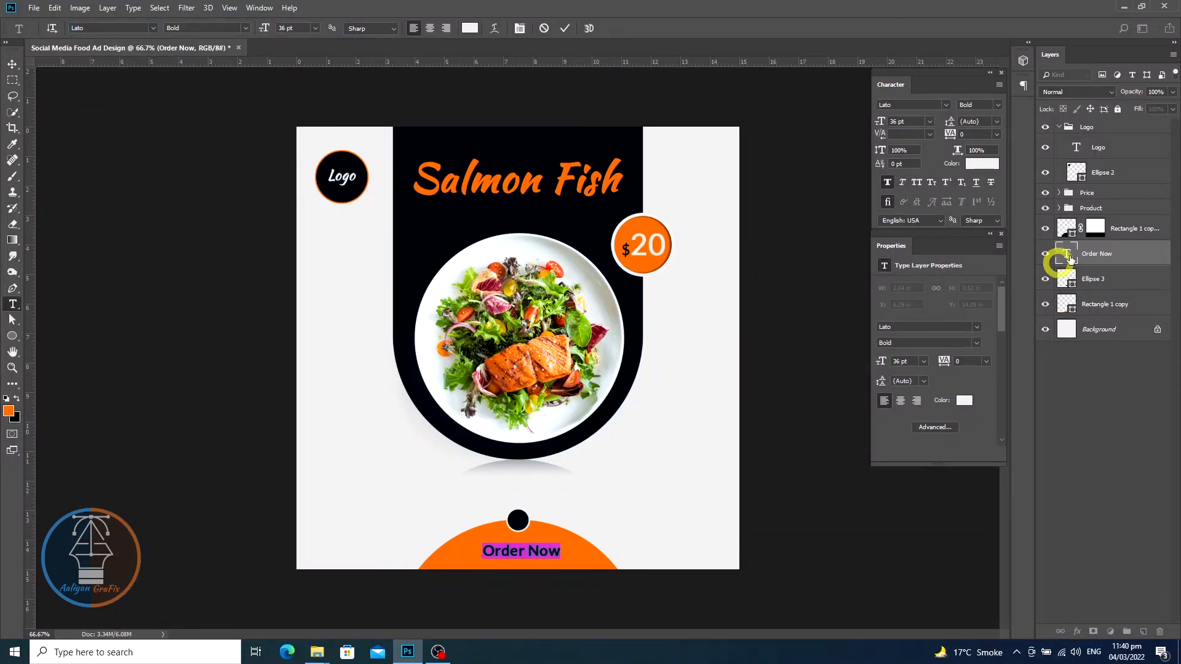
- Group the Order Now text, the circle and the orange semicircle into a group named CTA
ctrl+click(1131, 283)
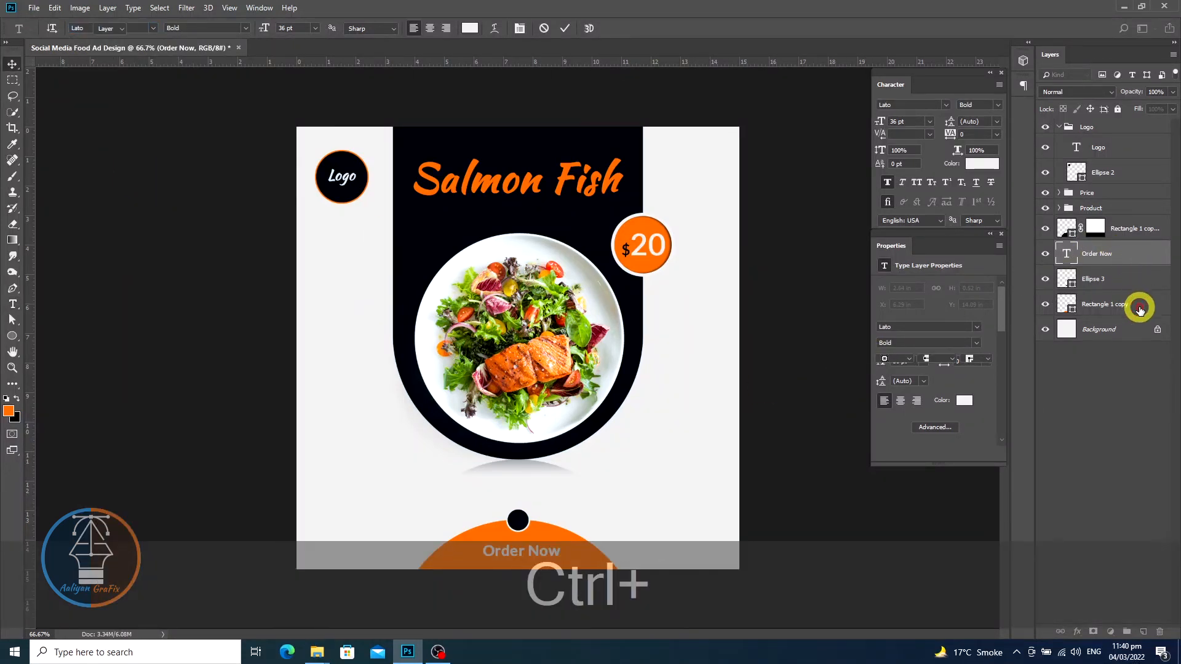
ctrl+click(1139, 306)
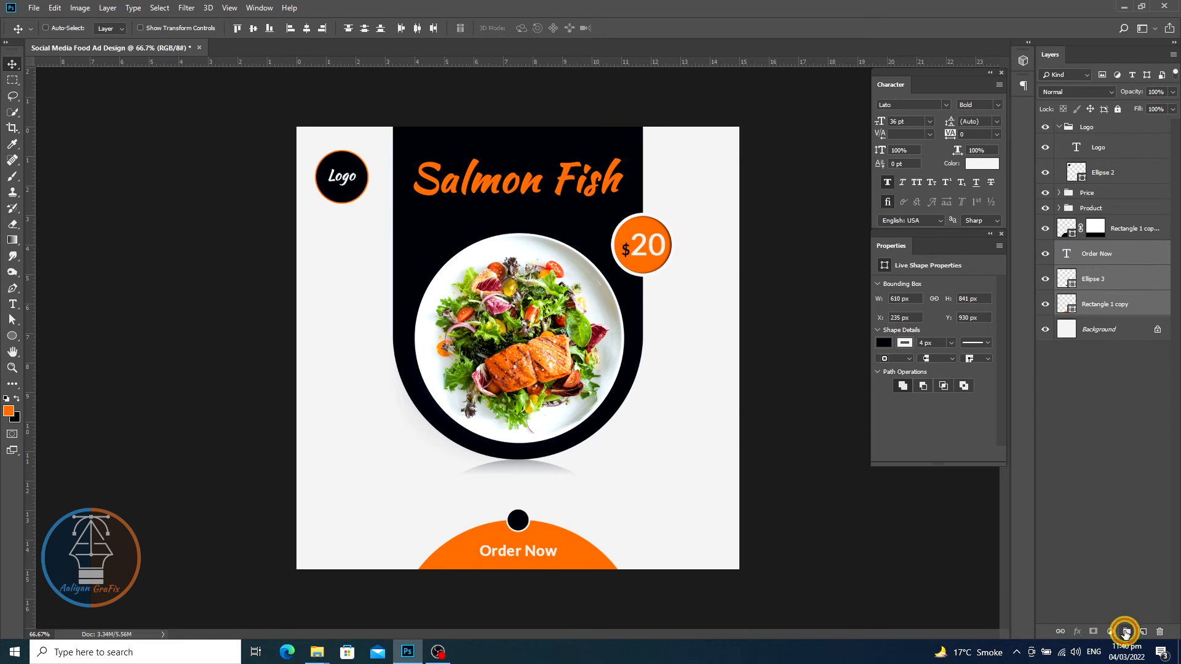
click(1125, 633)
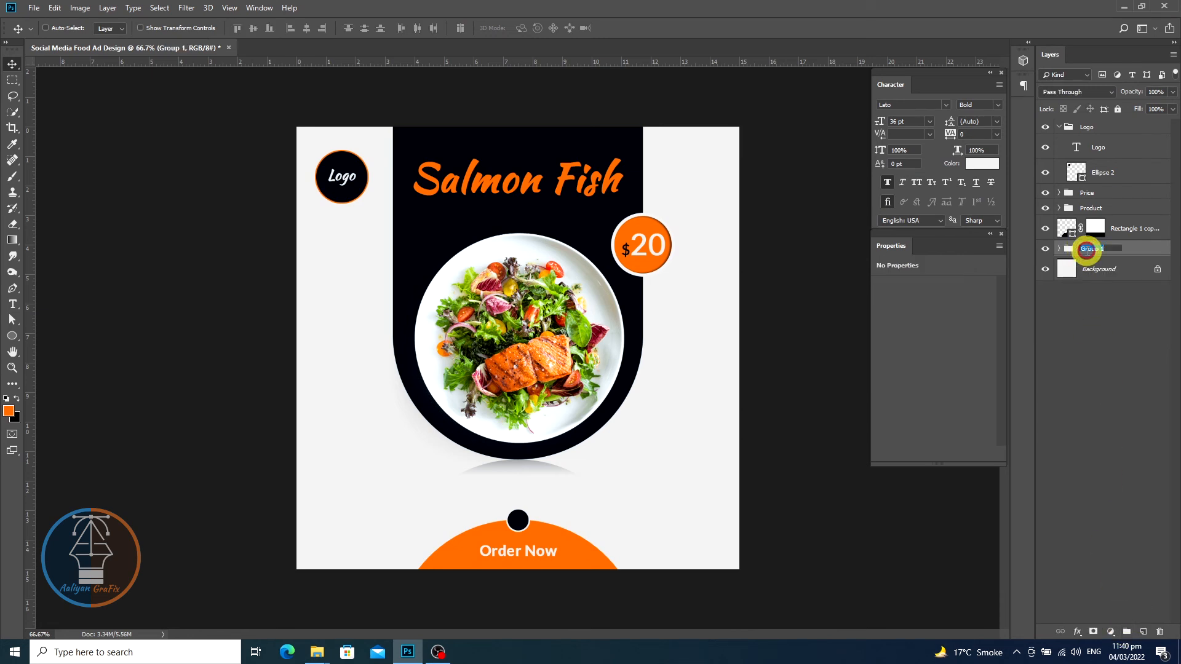
text(CTA)
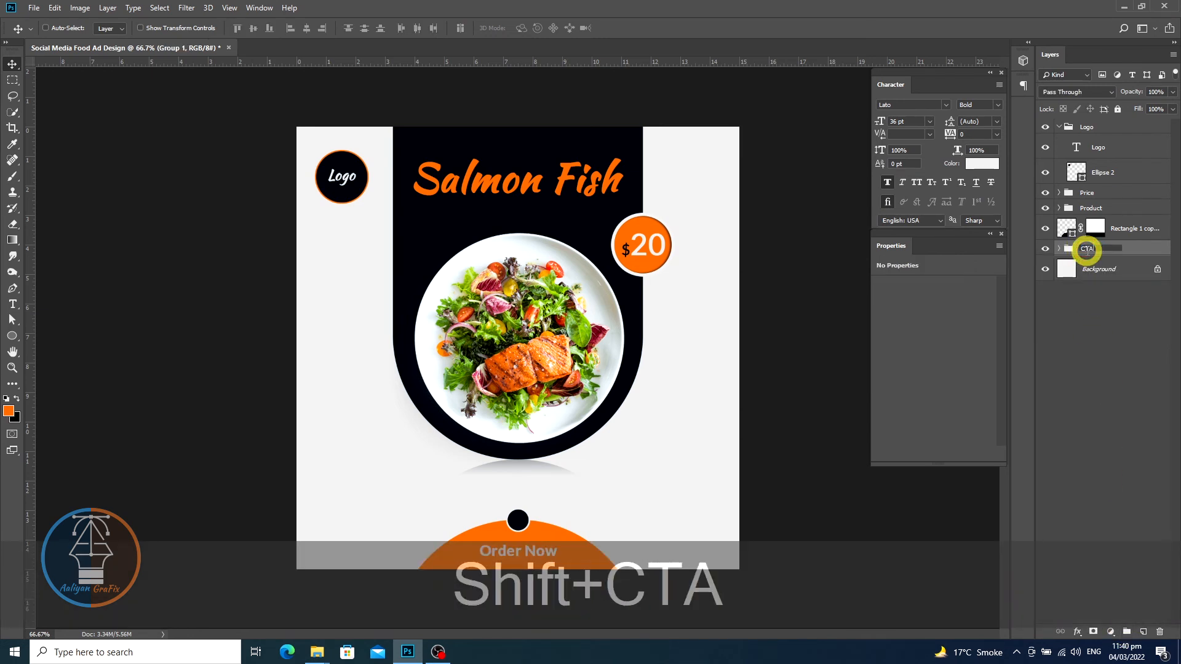
click(1087, 267)
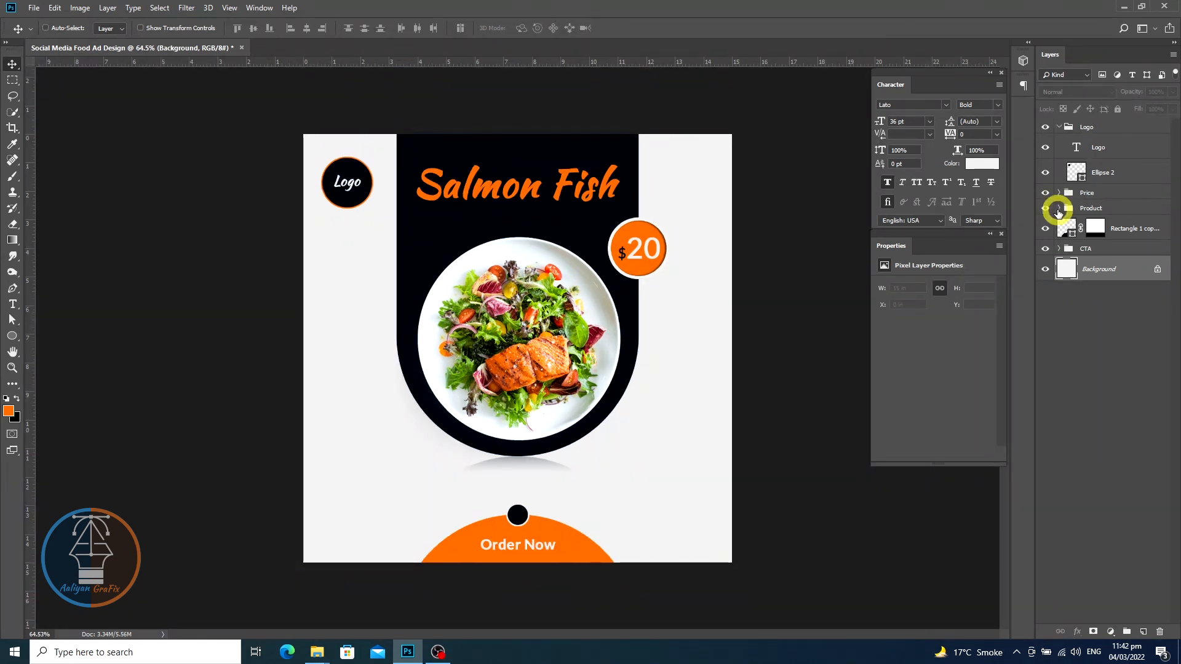
- Add a new layer above Rectangle 1 inside the Product group and name it Decor
click(1059, 208)
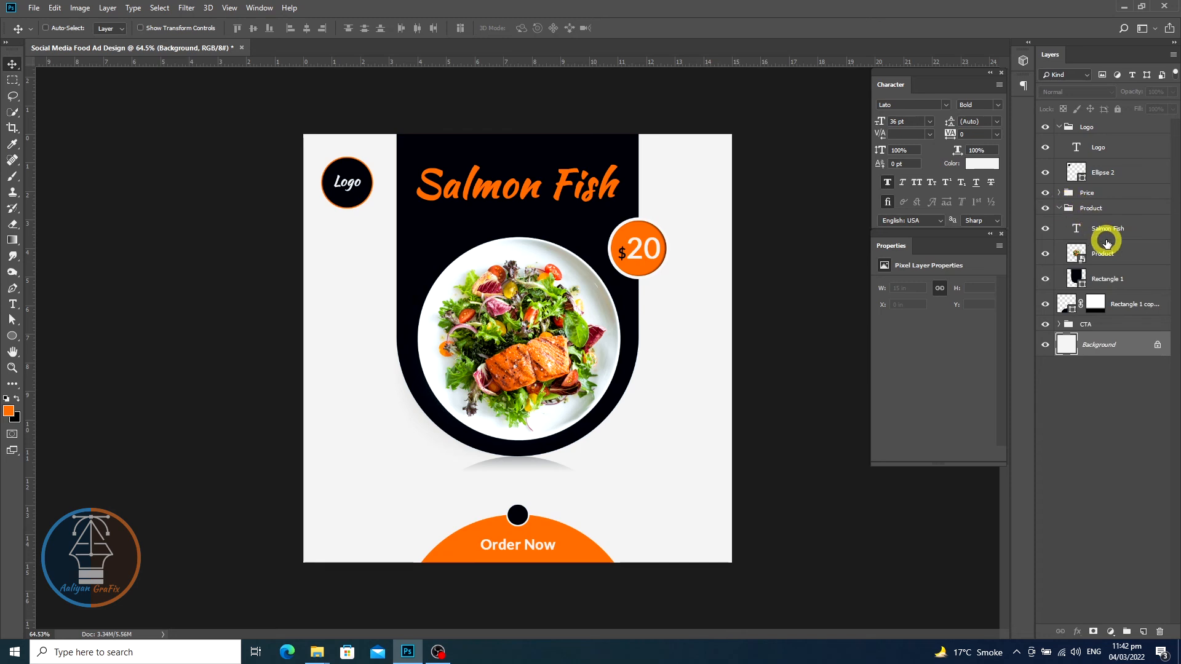
click(1095, 276)
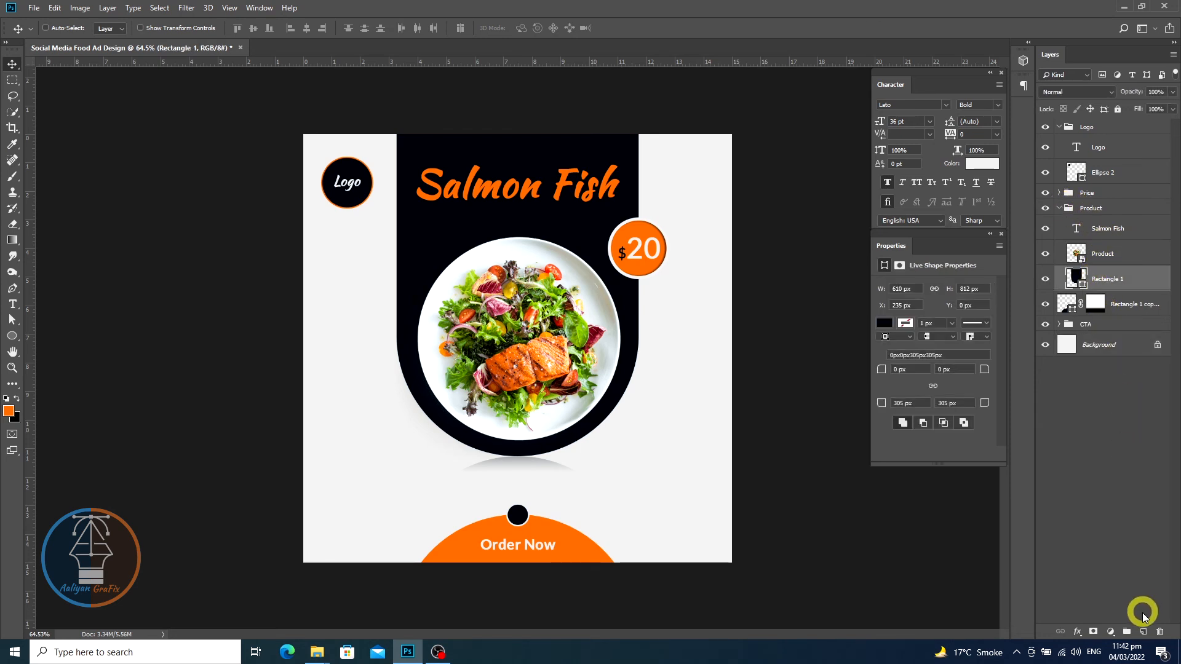
click(1143, 632)
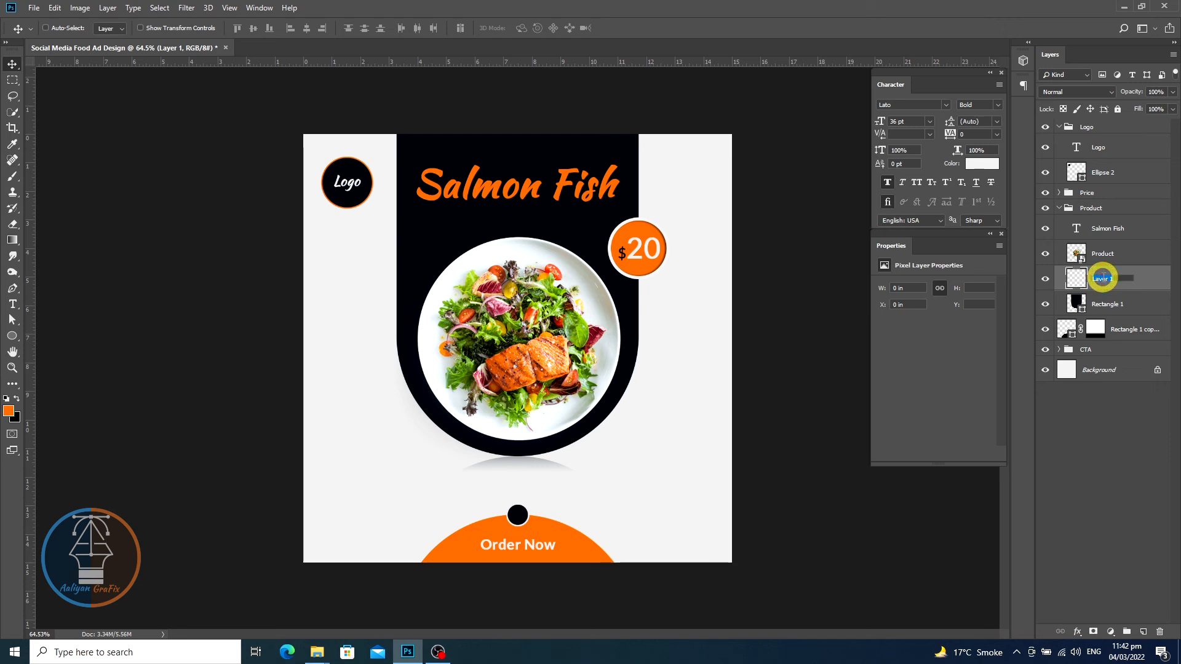
text(De)
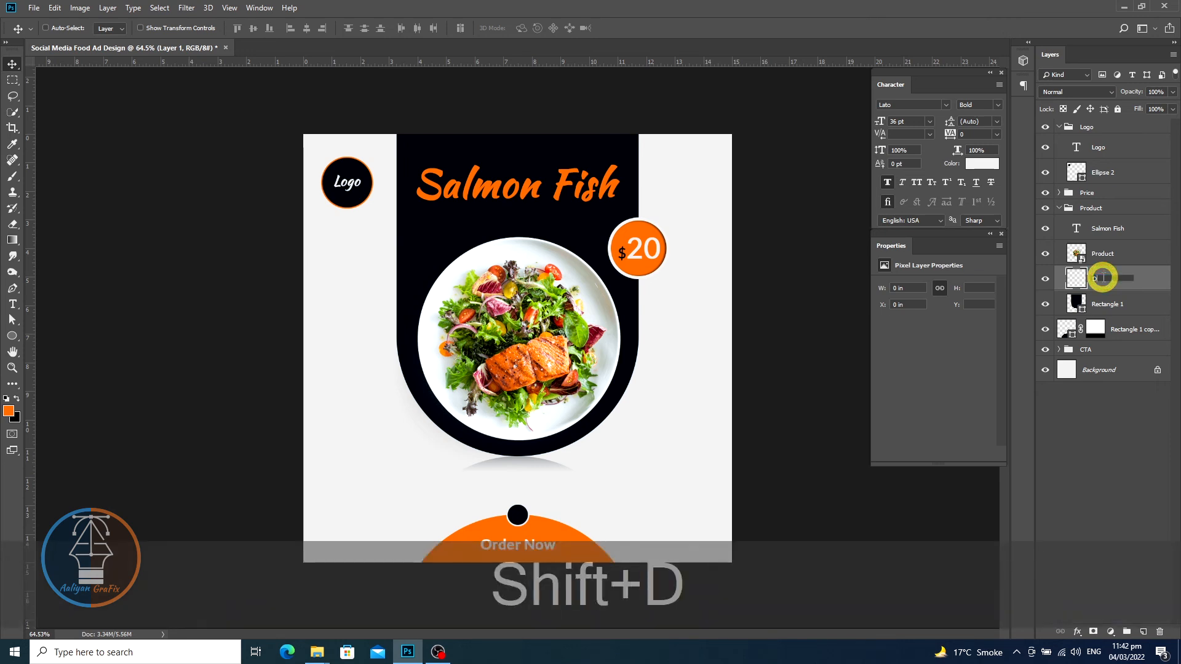
text(l)
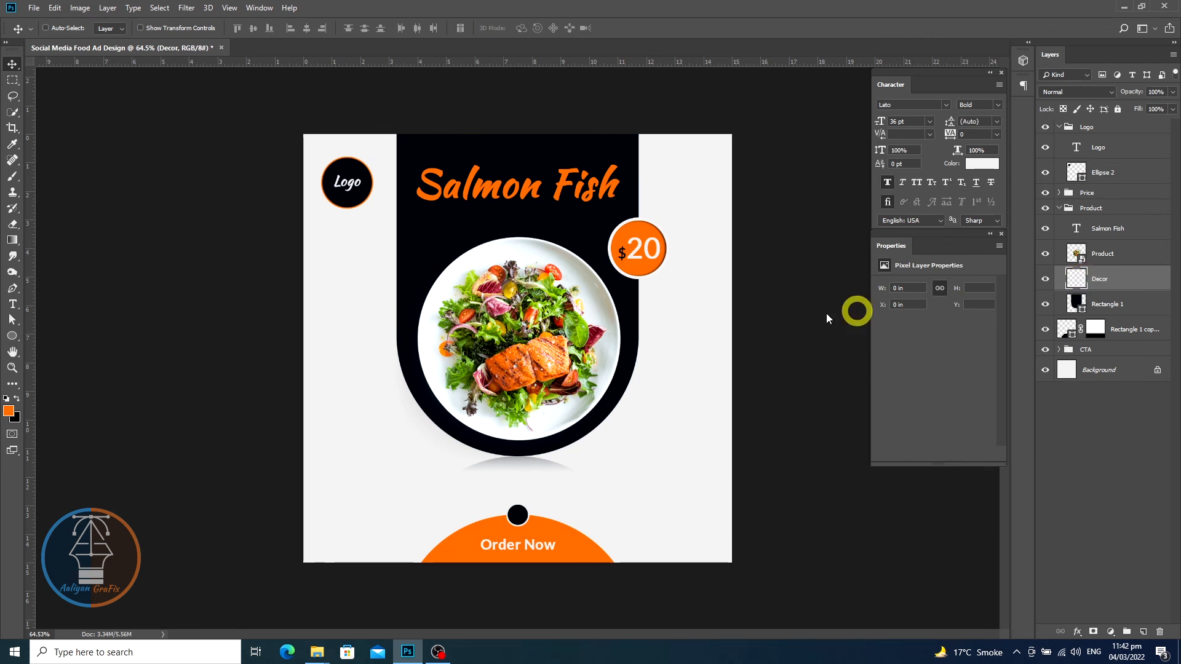
- Set the foreground colour to white and choose an SG Brush dry stroke tip with the Brush tool
click(10, 412)
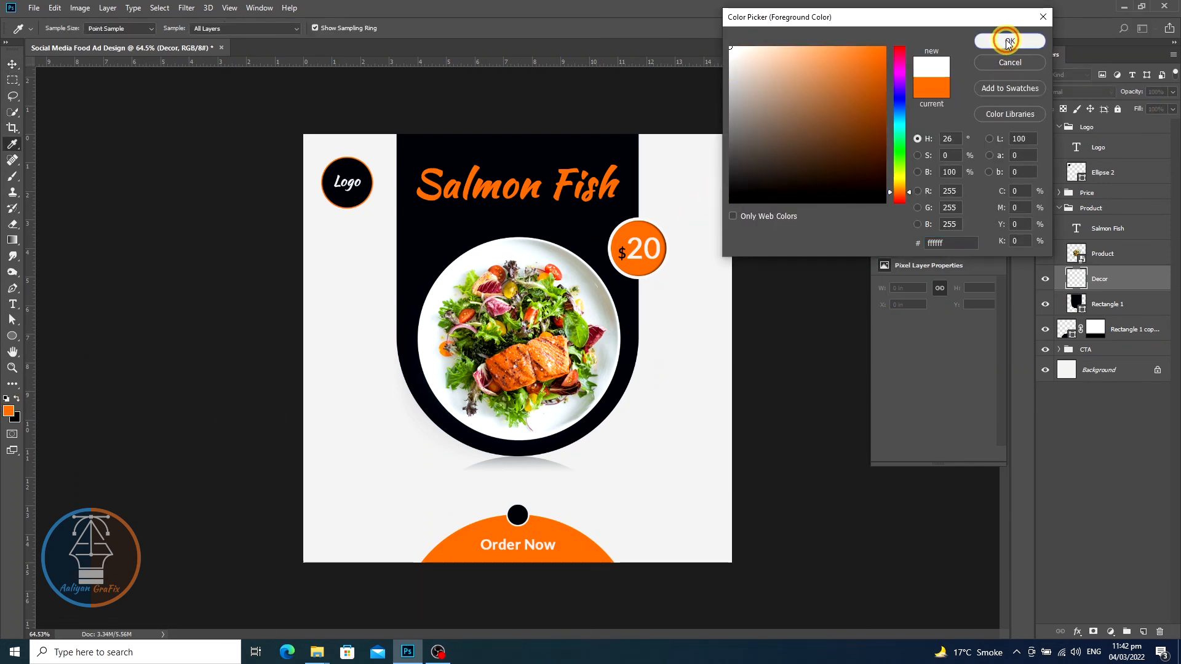
click(1009, 41)
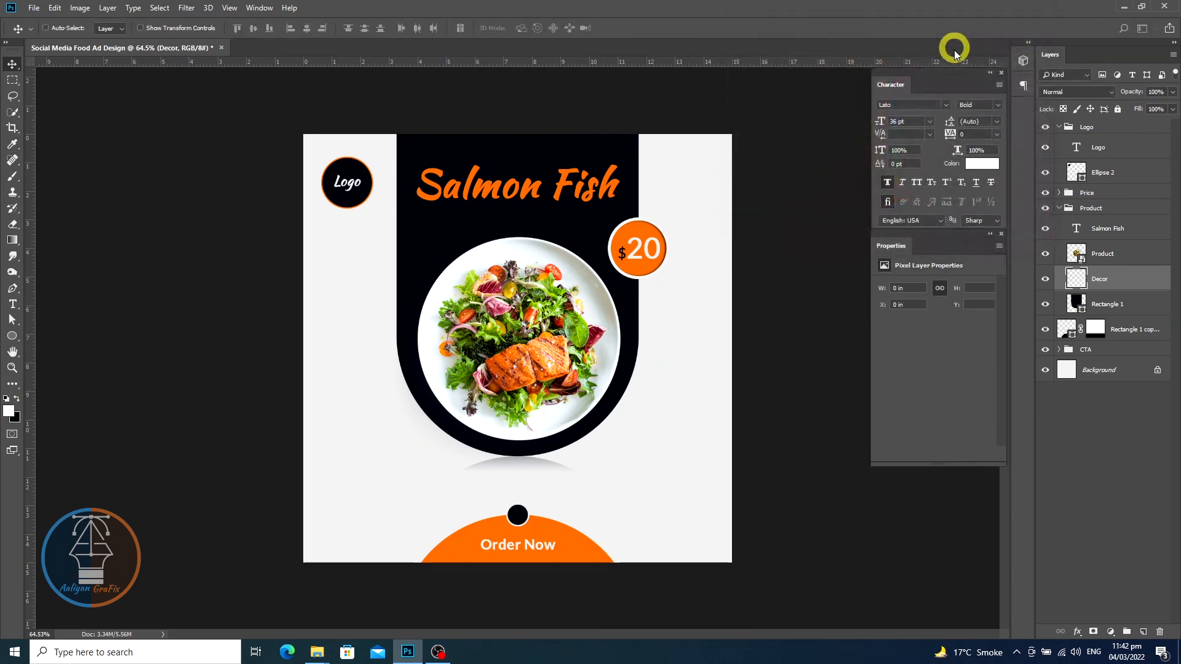
click(19, 180)
right_click(627, 362)
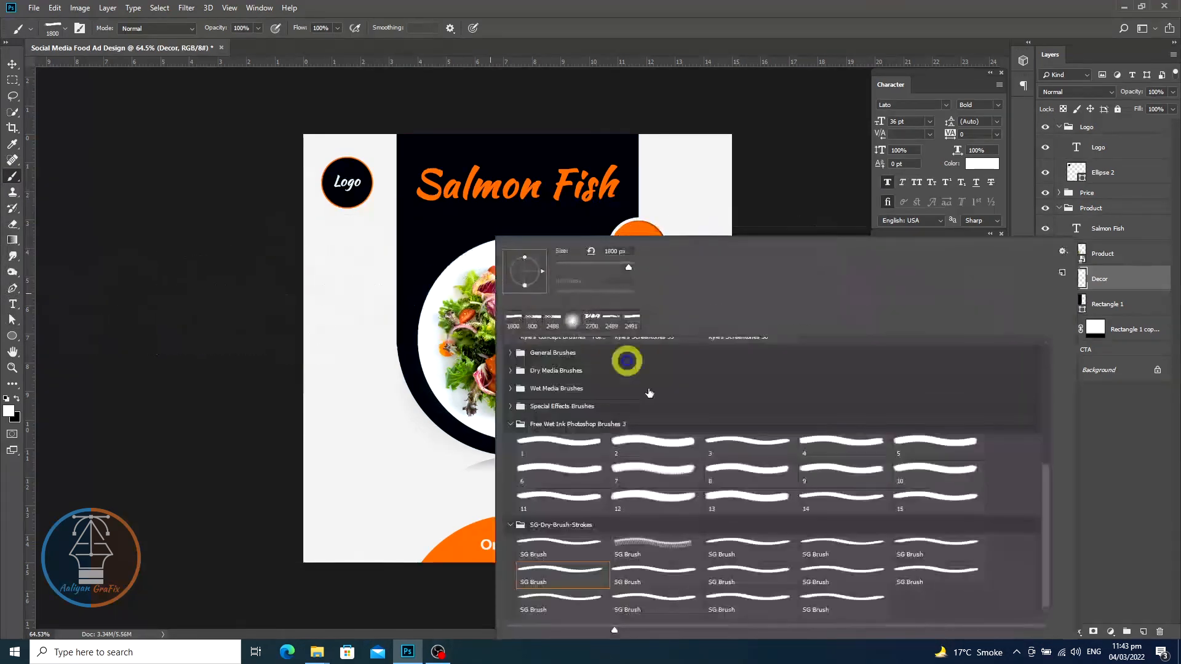
click(591, 595)
double_click(571, 605)
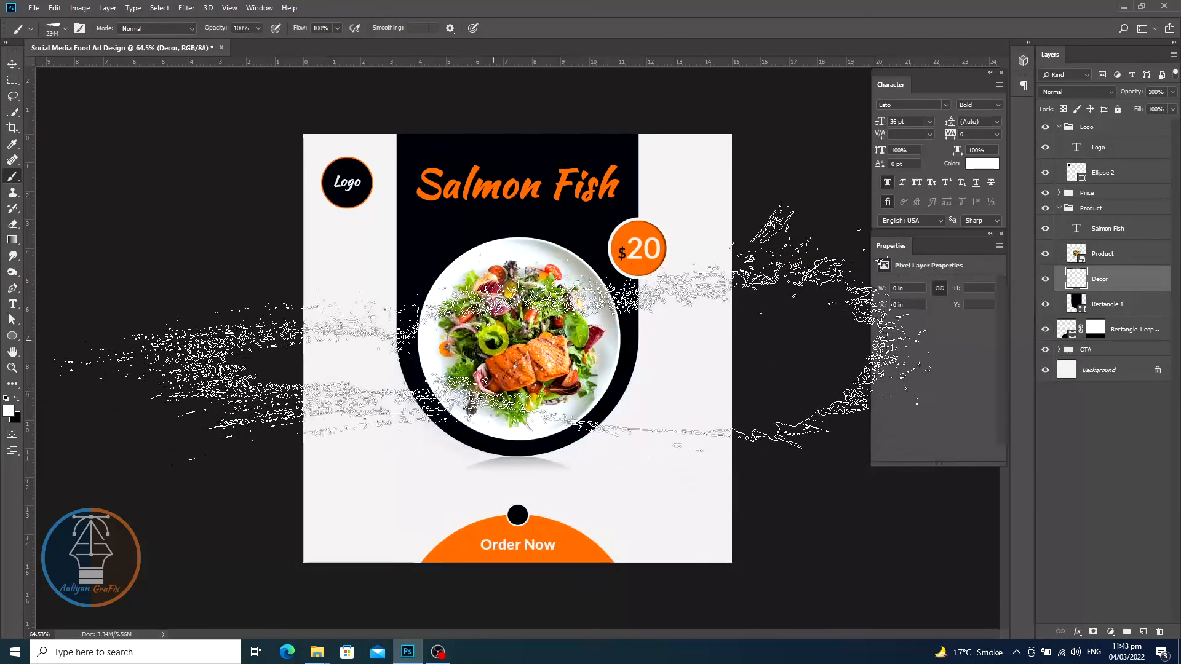
- Reduce the brush size to 2100 px and stamp one white dry-brush stroke diagonally across the plate on the Decor layer
key(bracketleft)
key(bracketleft)
key(bracketleft)
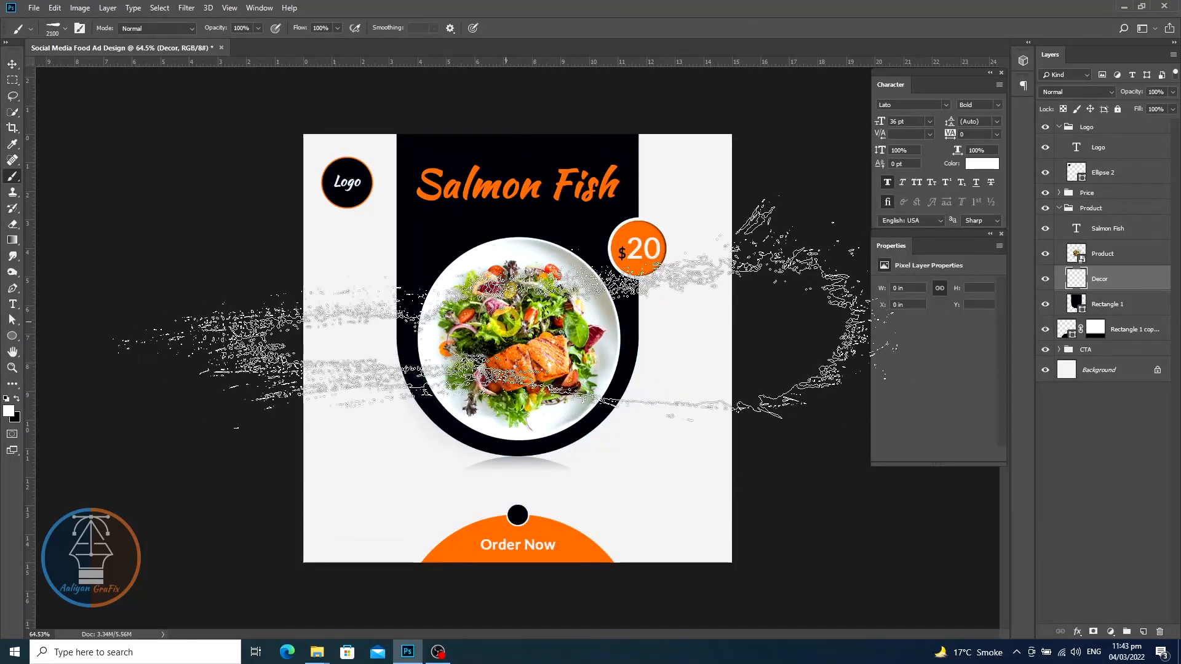
right_click(509, 311)
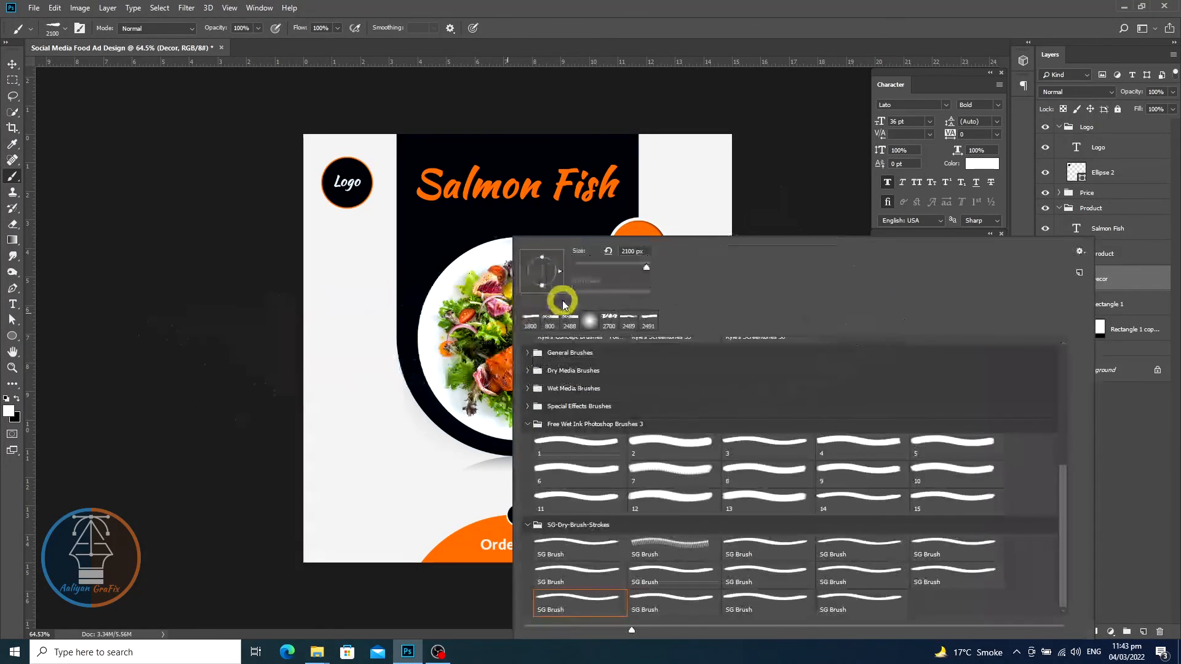
click(624, 6)
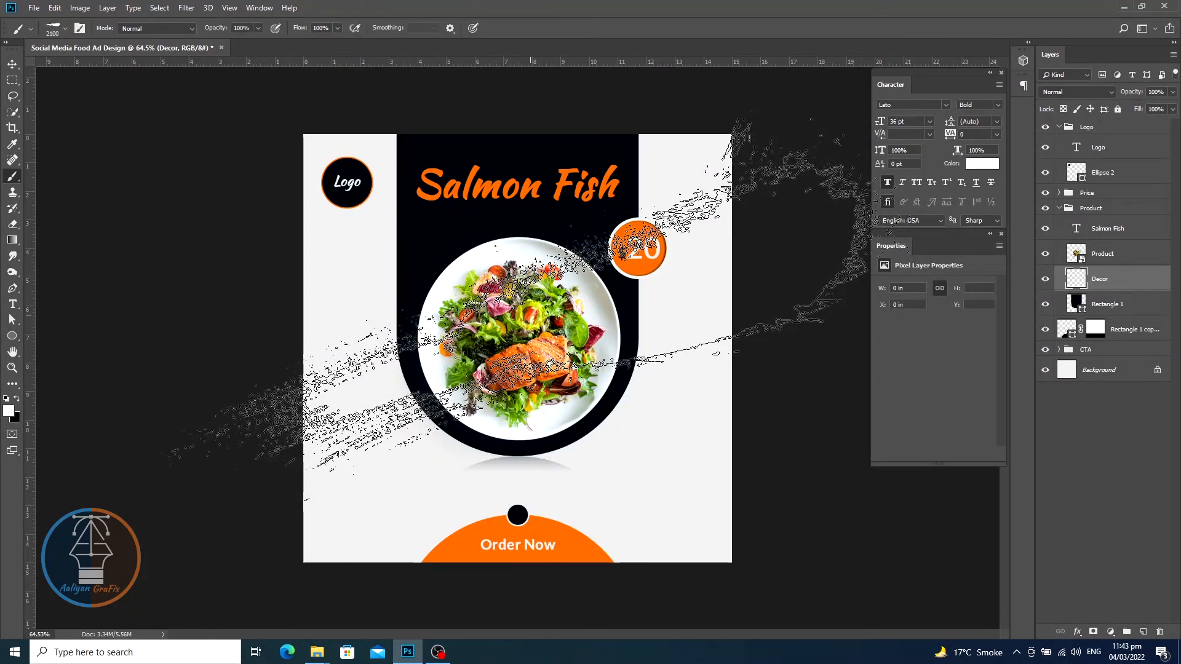
click(530, 315)
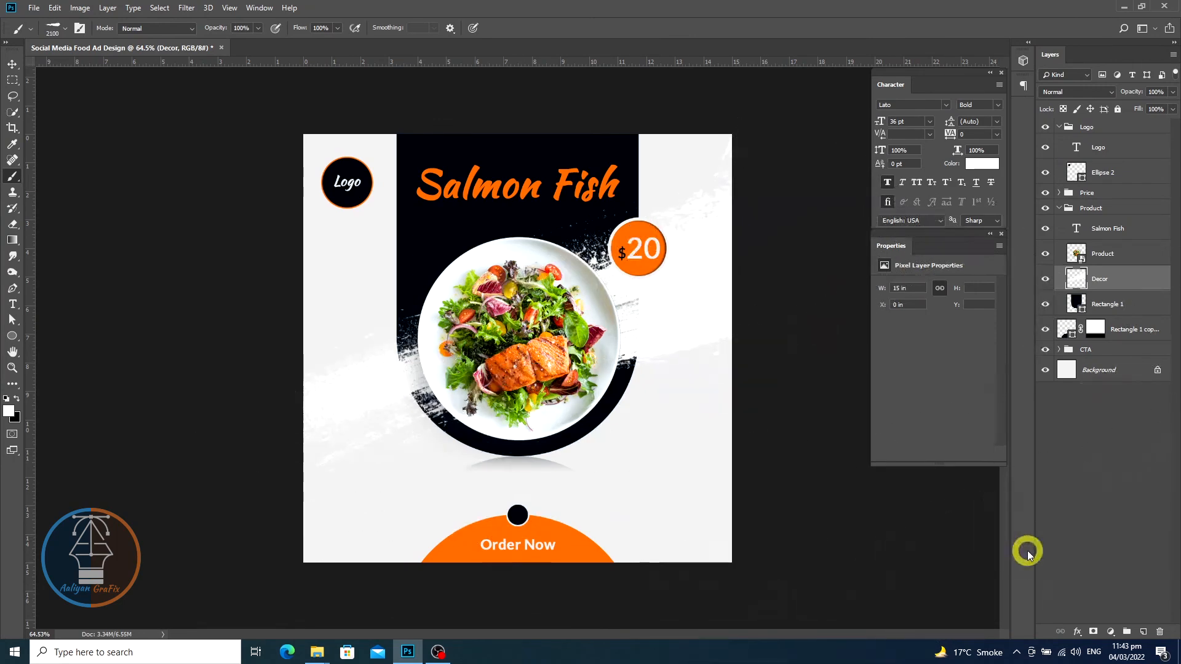
- Clip the Decor layer to the Rectangle 1 panel as a clipping mask
right_click(1133, 280)
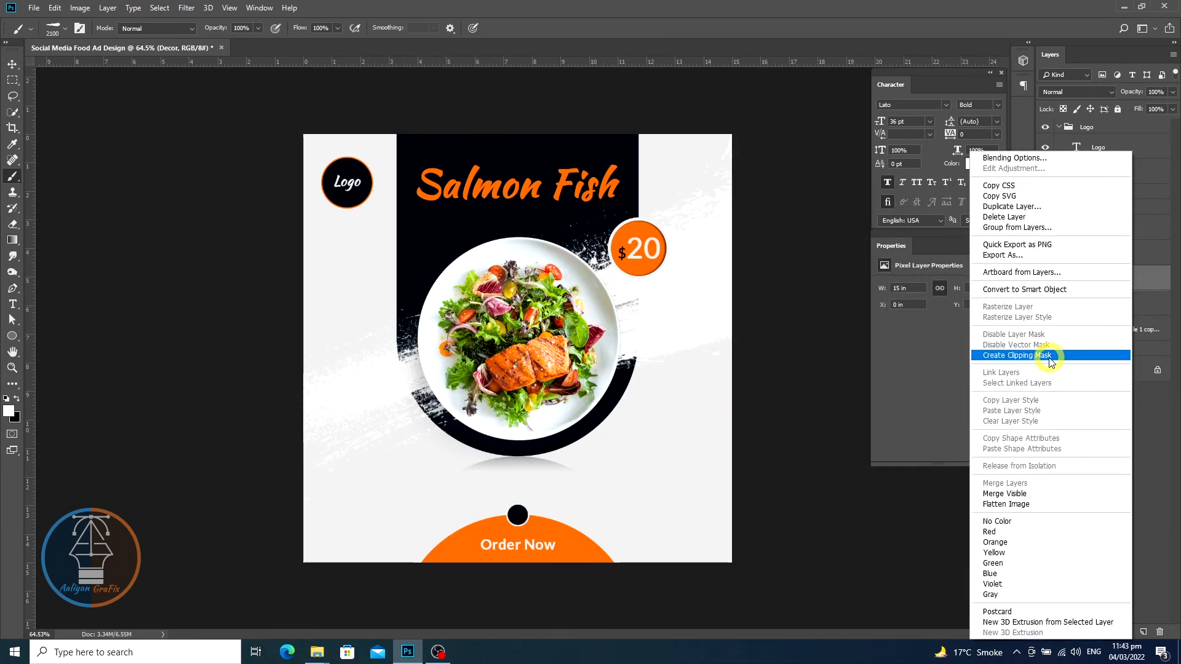
click(1050, 355)
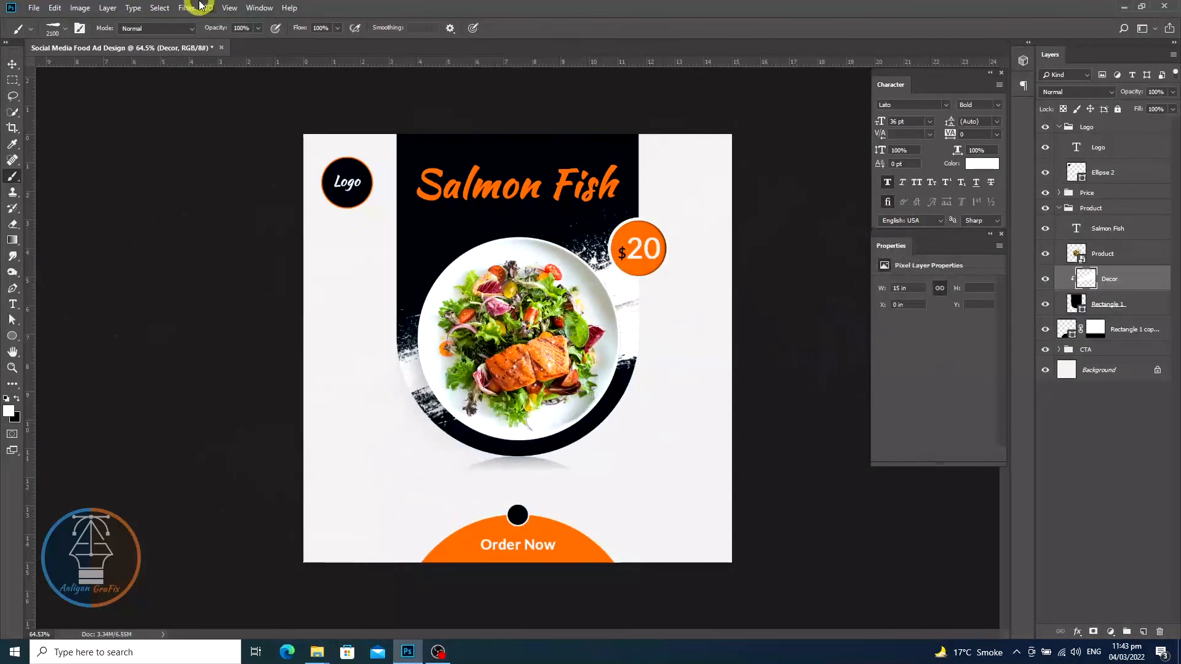
click(12, 65)
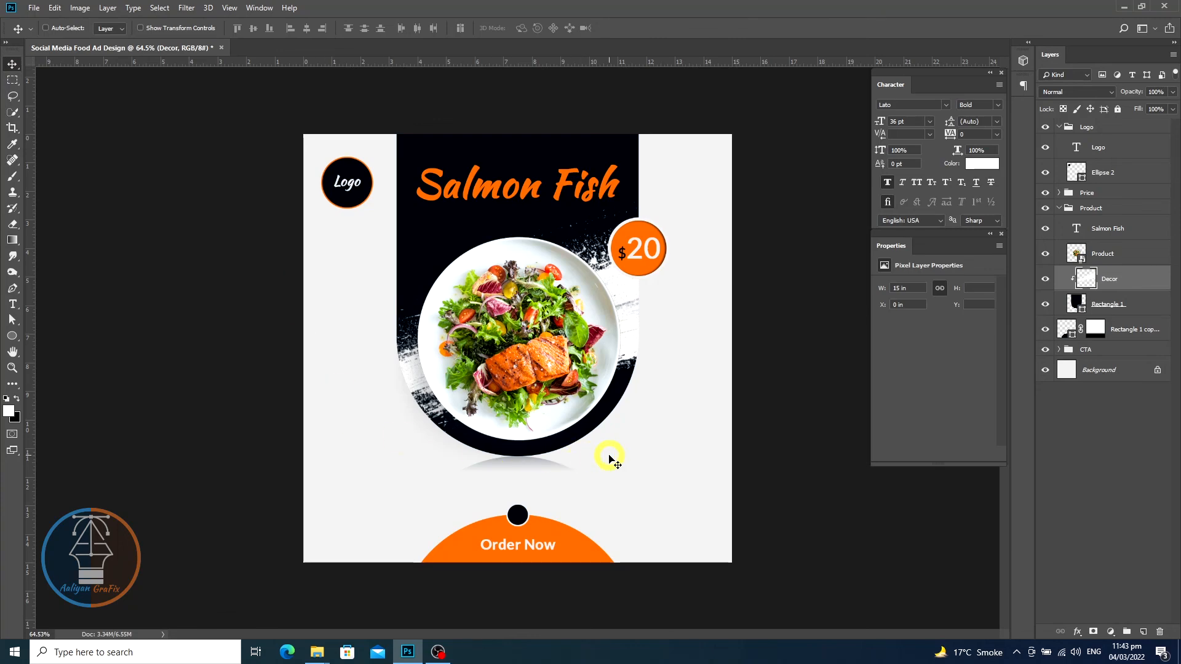
scroll(609, 458, down, 3)
scroll(609, 459, down, 1)
scroll(609, 458, up, 4)
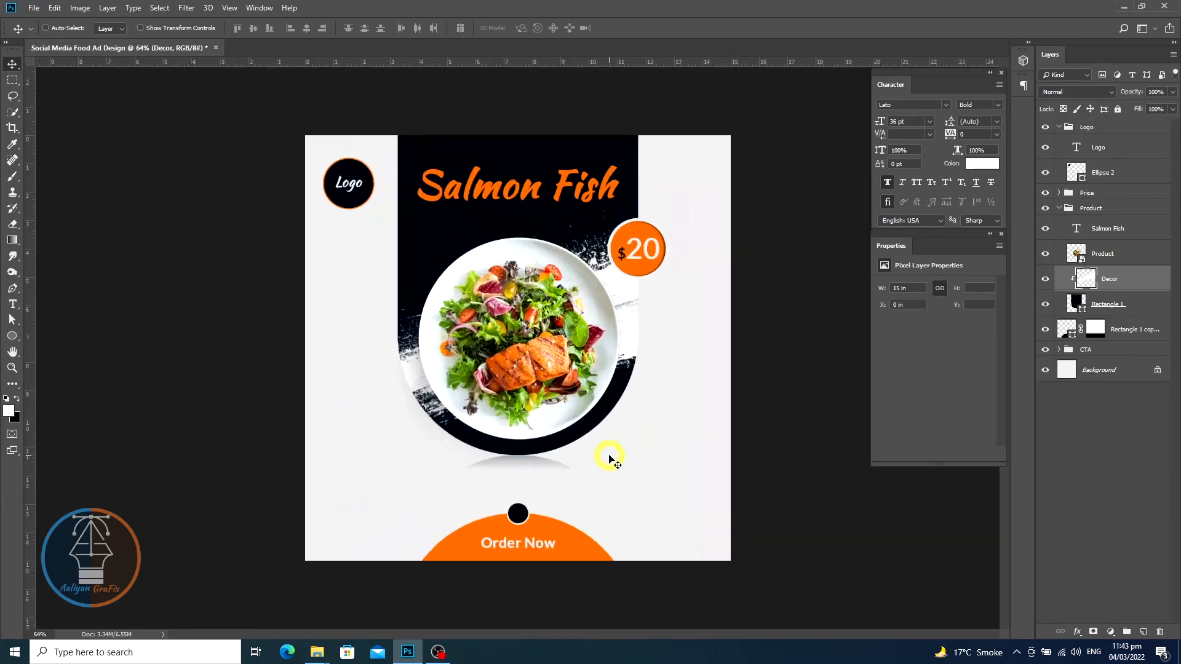